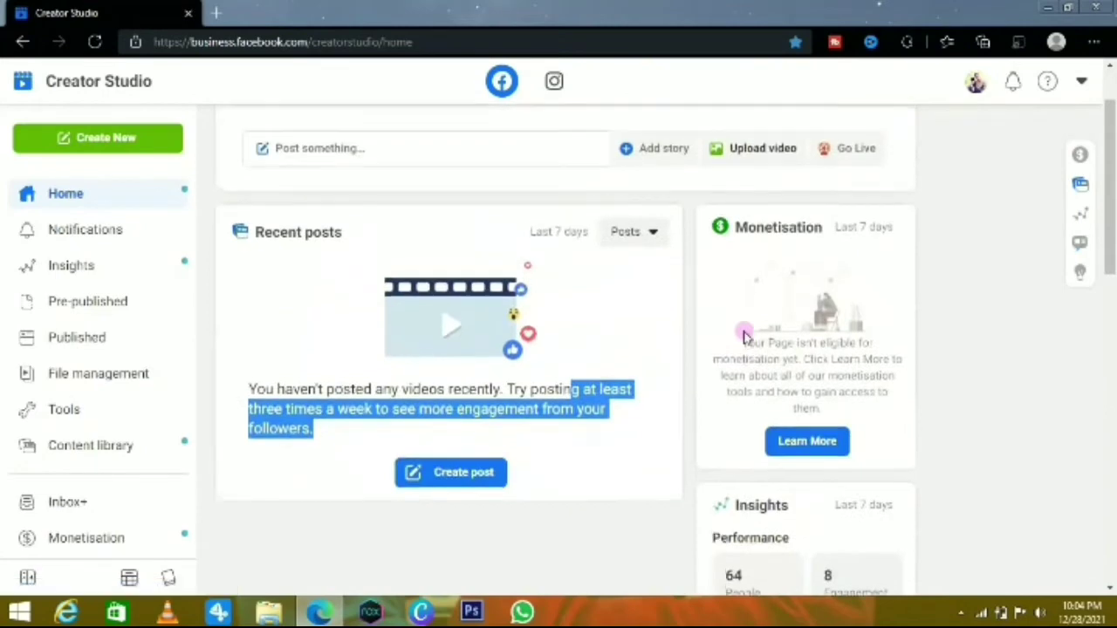
- Start a new video upload with the How to Fix it8 file from the Desktop and dismiss the composer introduction
{"action": "scroll", "coordinate": [741, 323], "scroll_direction": "up", "scroll_amount": 2}
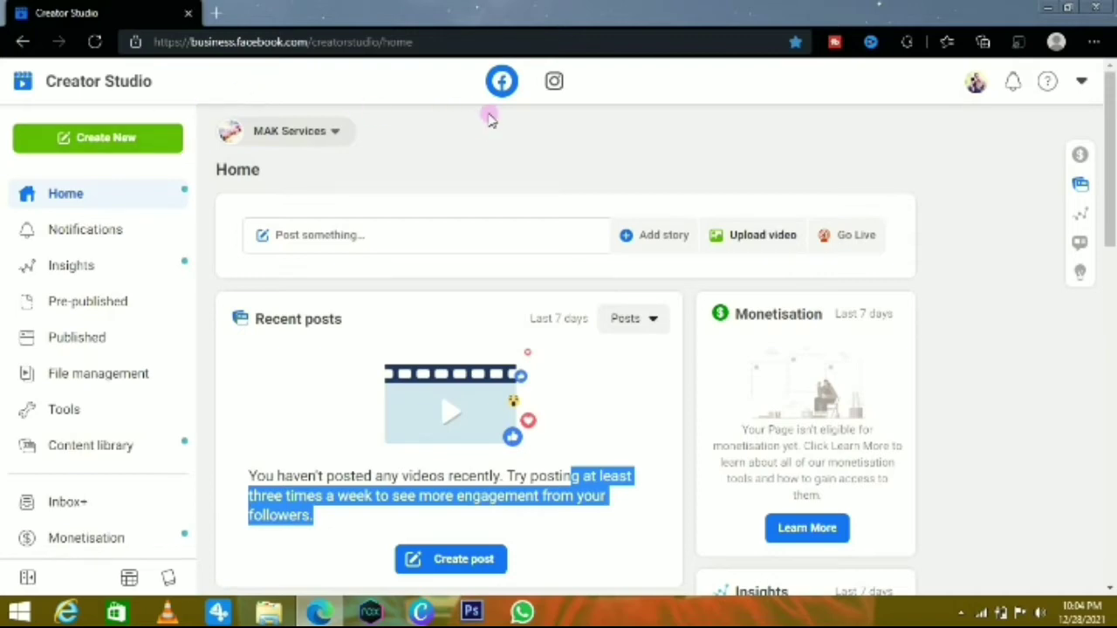
{"action": "left_click", "coordinate": [169, 138]}
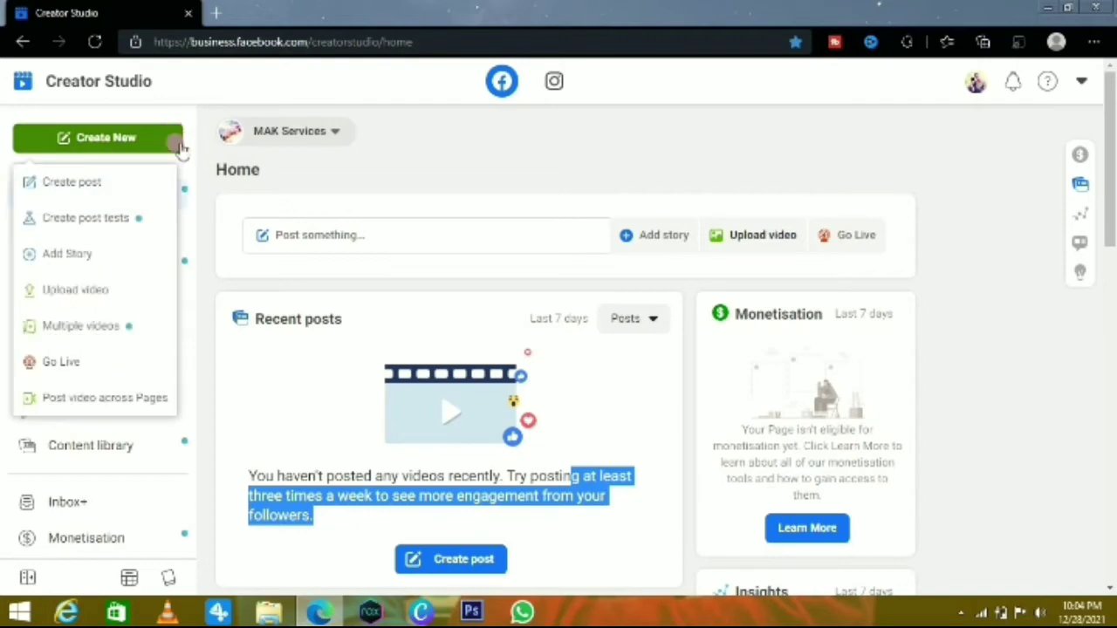
{"action": "left_click", "coordinate": [113, 289]}
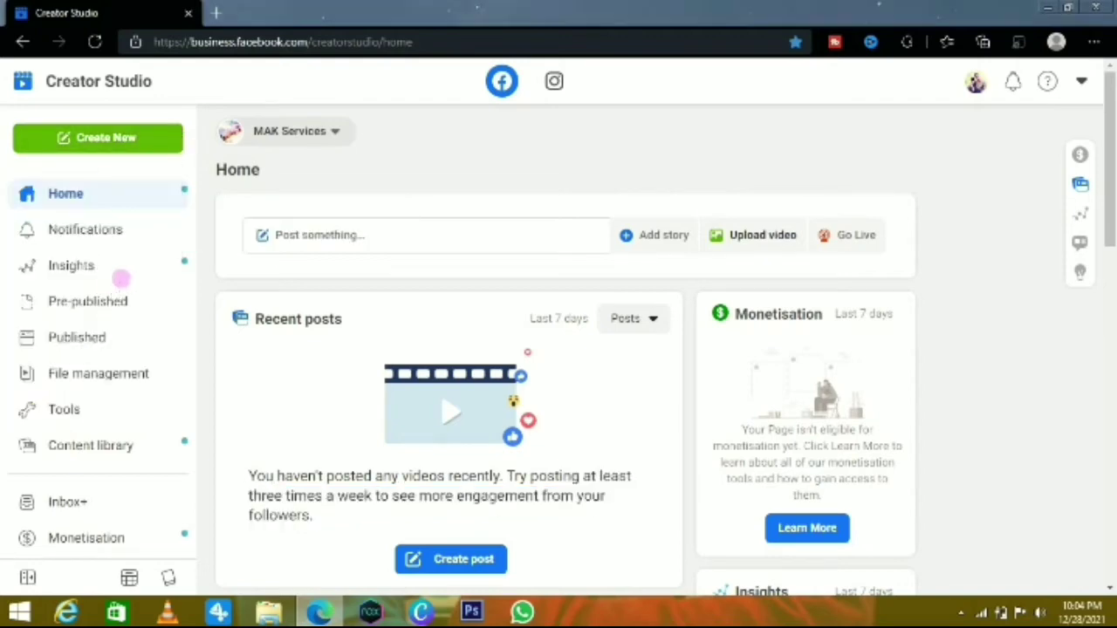
{"action": "left_click", "coordinate": [80, 149]}
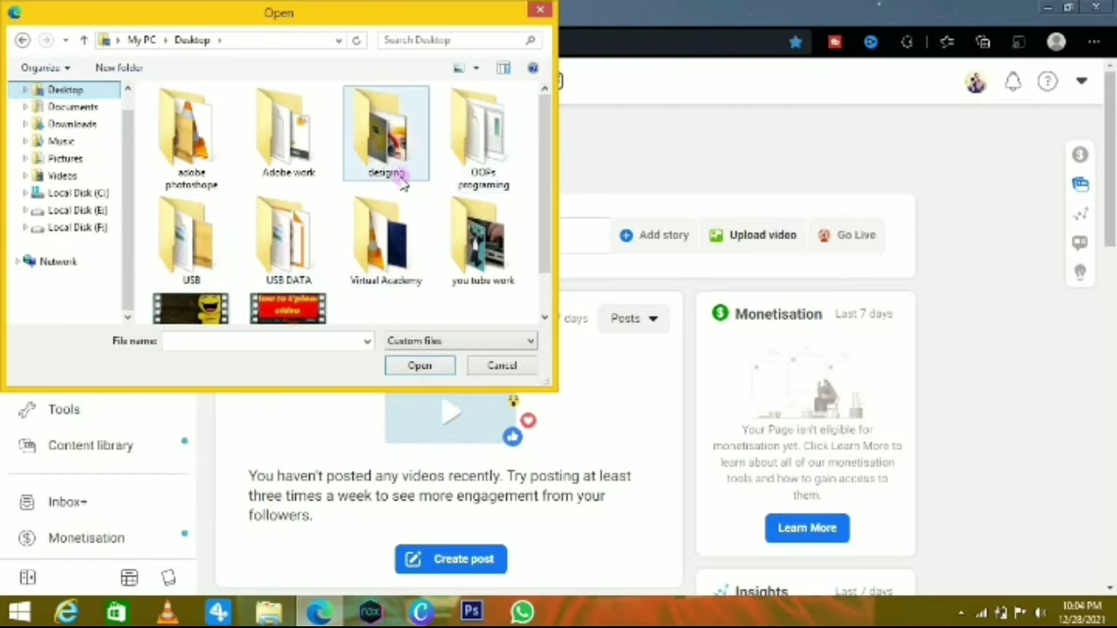
{"action": "left_click", "coordinate": [401, 177]}
{"action": "scroll", "coordinate": [401, 177], "scroll_direction": "down", "scroll_amount": 1}
{"action": "left_click", "coordinate": [306, 254]}
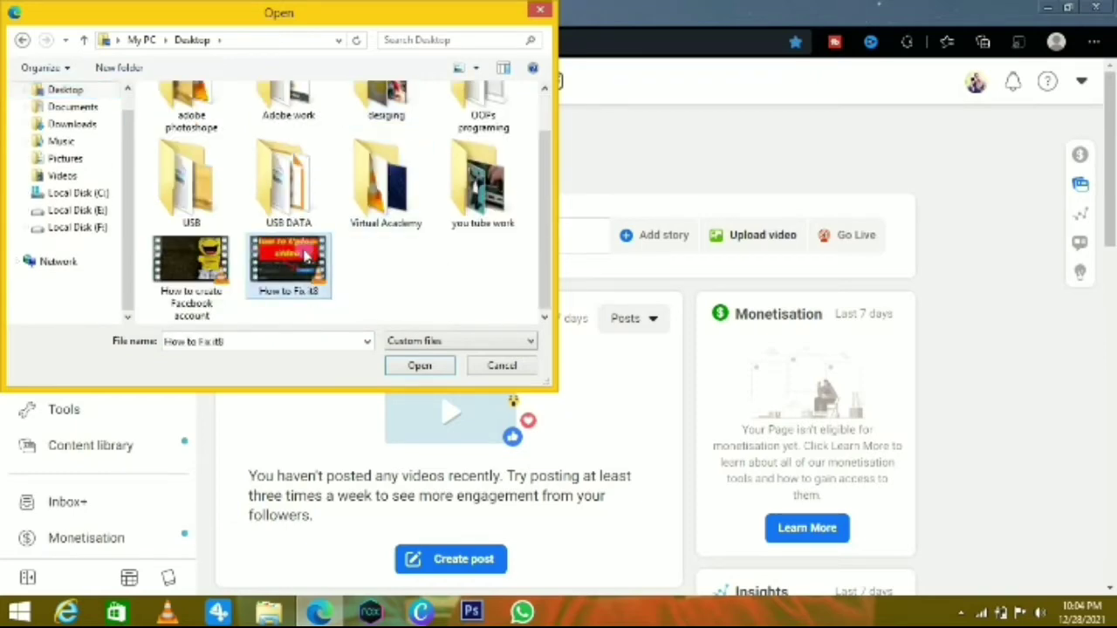
{"action": "left_click", "coordinate": [418, 365]}
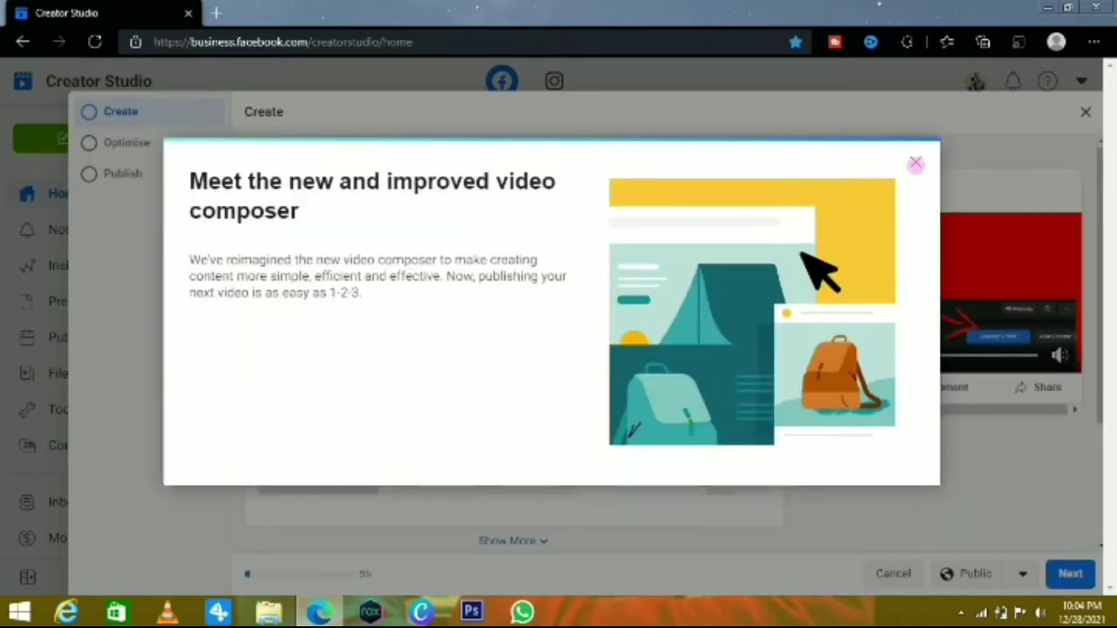
{"action": "left_click", "coordinate": [915, 164]}
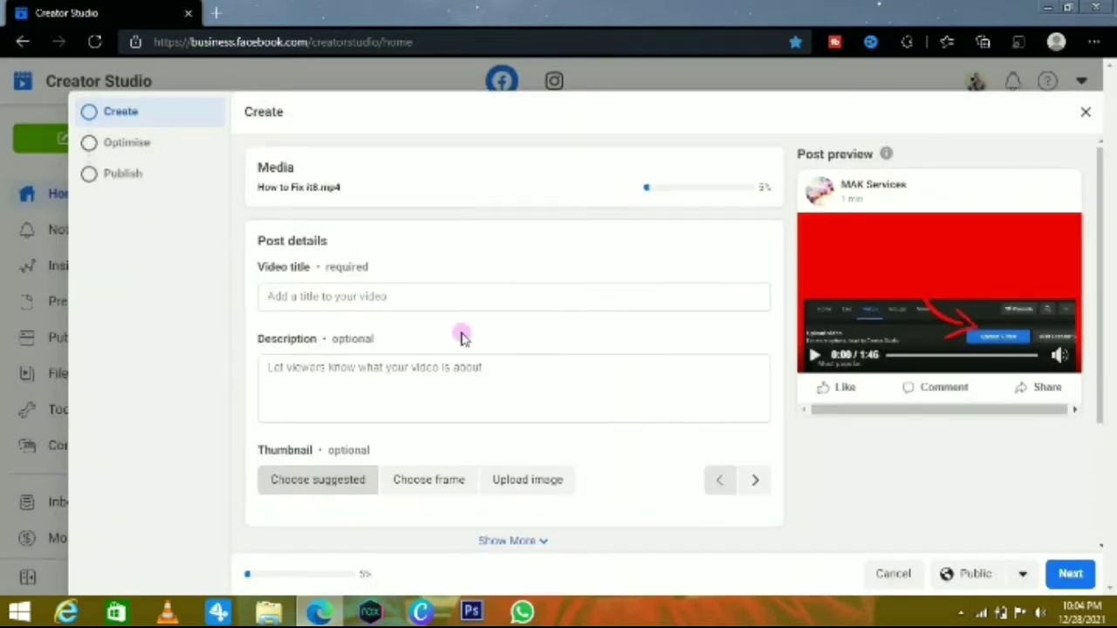
- Review the title, description and thumbnail options of the video post, and discard the upload
{"action": "scroll", "coordinate": [543, 294], "scroll_direction": "down", "scroll_amount": 2}
{"action": "scroll", "coordinate": [546, 294], "scroll_direction": "up", "scroll_amount": 2}
{"action": "scroll", "coordinate": [547, 275], "scroll_direction": "down", "scroll_amount": 2}
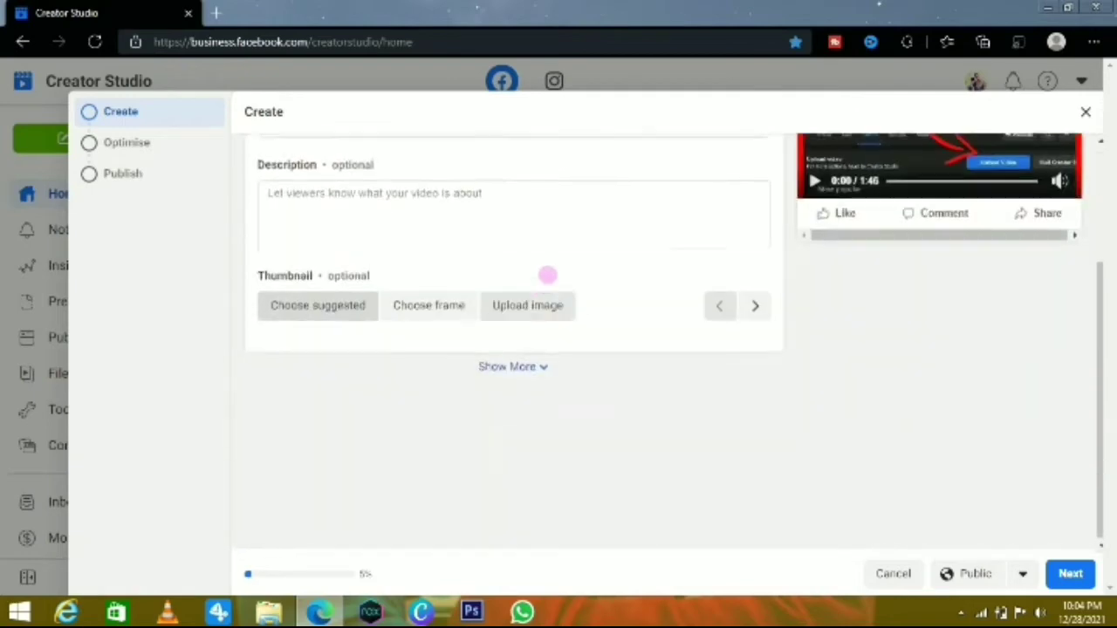
{"action": "scroll", "coordinate": [567, 258], "scroll_direction": "up", "scroll_amount": 2}
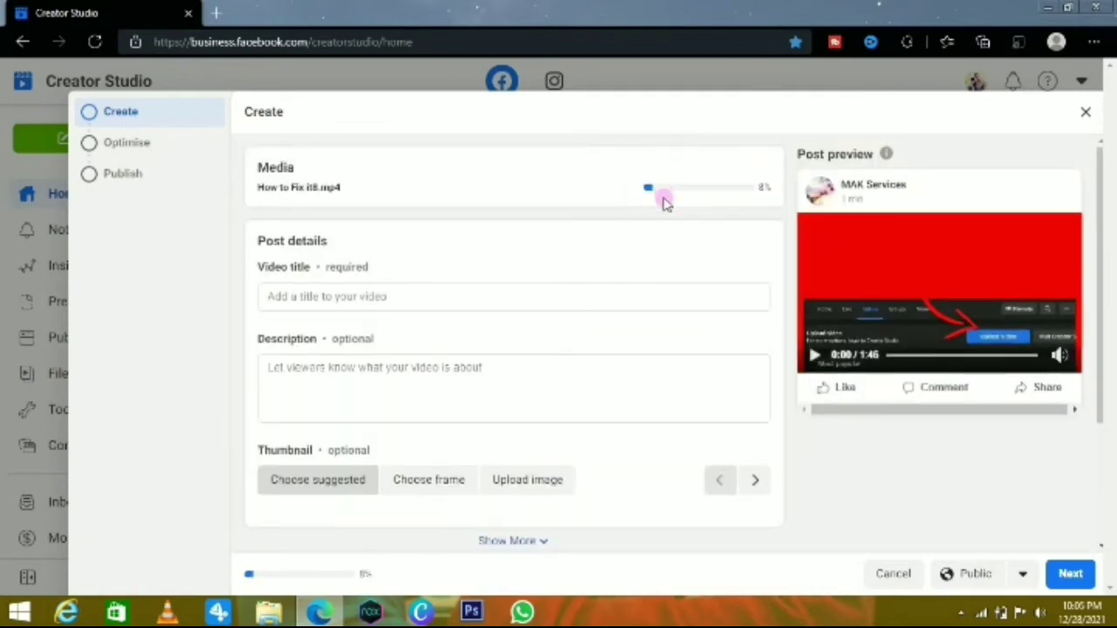
{"action": "left_click", "coordinate": [328, 298]}
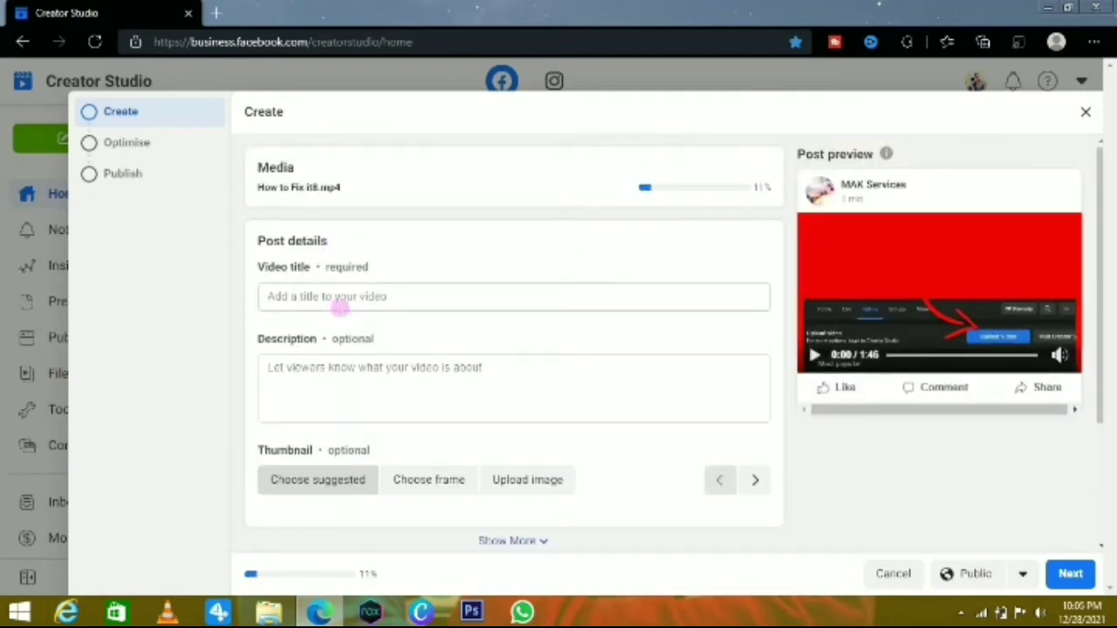
{"action": "left_click", "coordinate": [346, 380]}
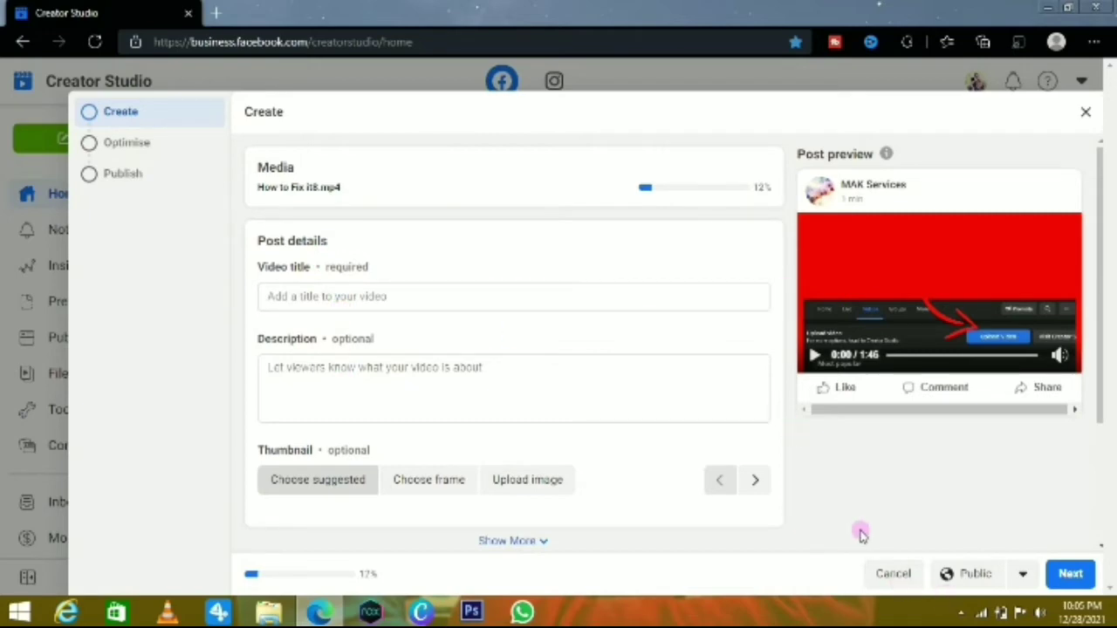
{"action": "left_click", "coordinate": [899, 574]}
{"action": "left_click", "coordinate": [739, 297]}
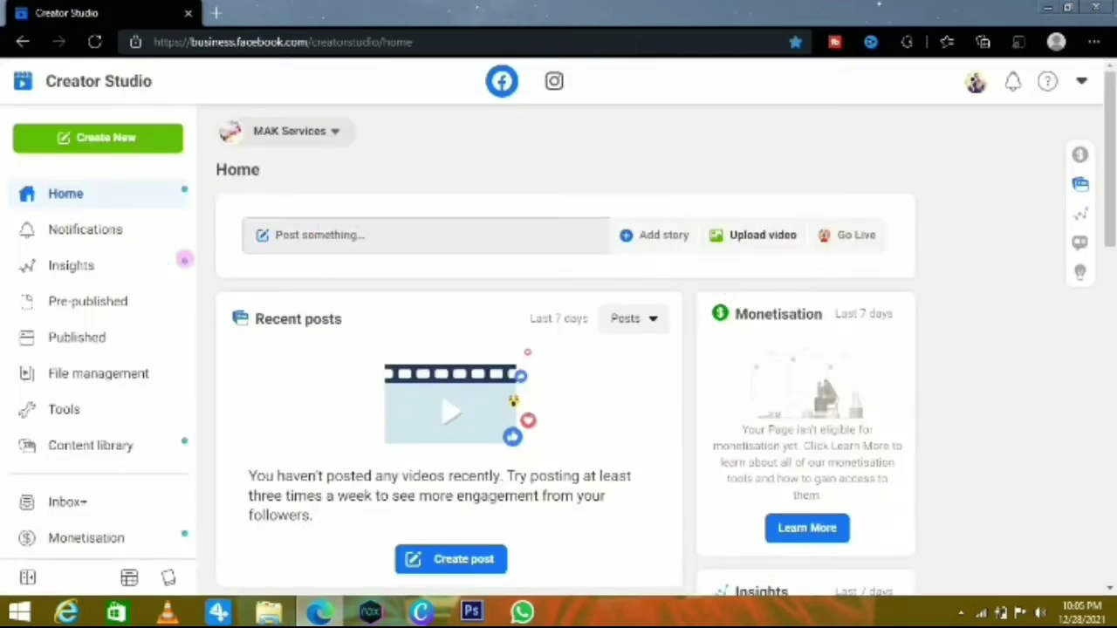
- Open the list of all published posts and look through its entries
{"action": "left_click", "coordinate": [144, 343]}
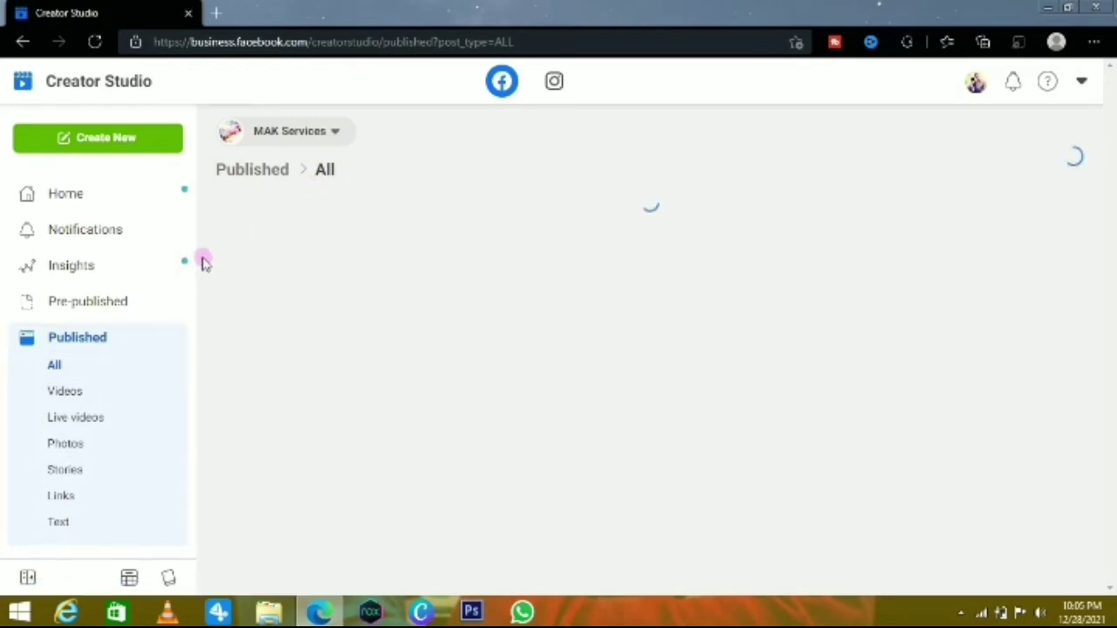
{"action": "scroll", "coordinate": [548, 456], "scroll_direction": "down", "scroll_amount": 5}
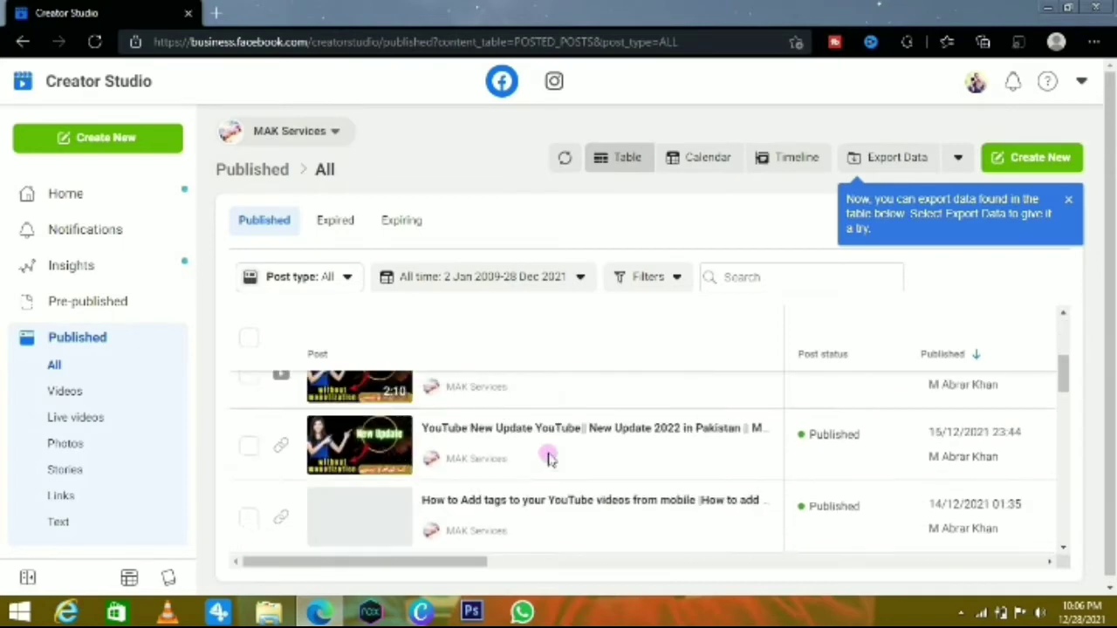
{"action": "scroll", "coordinate": [309, 514], "scroll_direction": "down", "scroll_amount": 2}
{"action": "scroll", "coordinate": [299, 508], "scroll_direction": "up", "scroll_amount": 2}
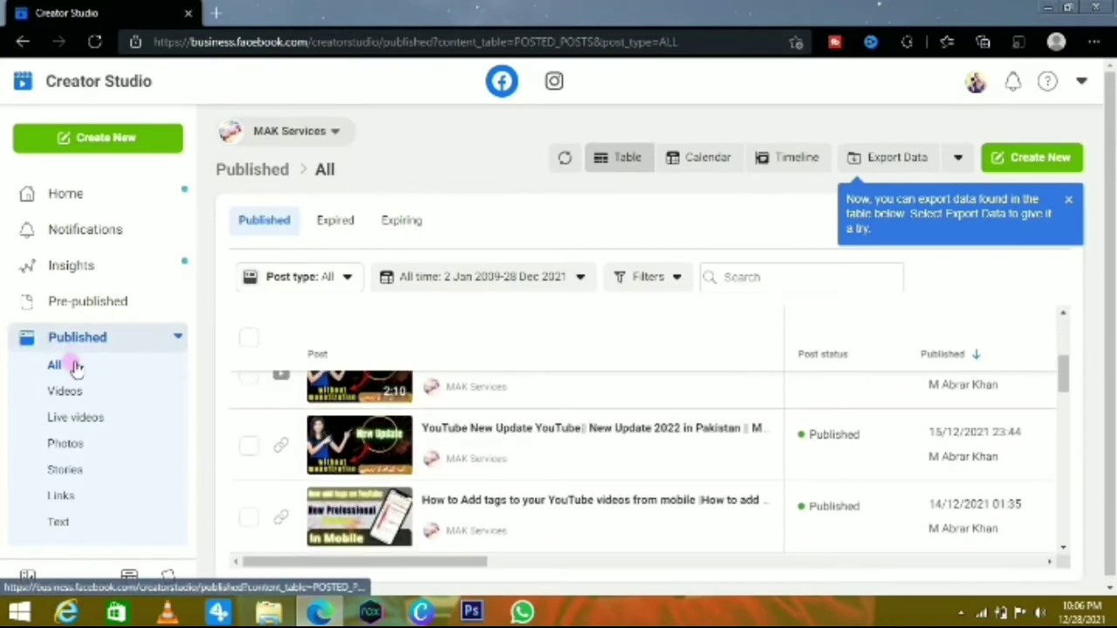
{"action": "scroll", "coordinate": [523, 464], "scroll_direction": "up", "scroll_amount": 3}
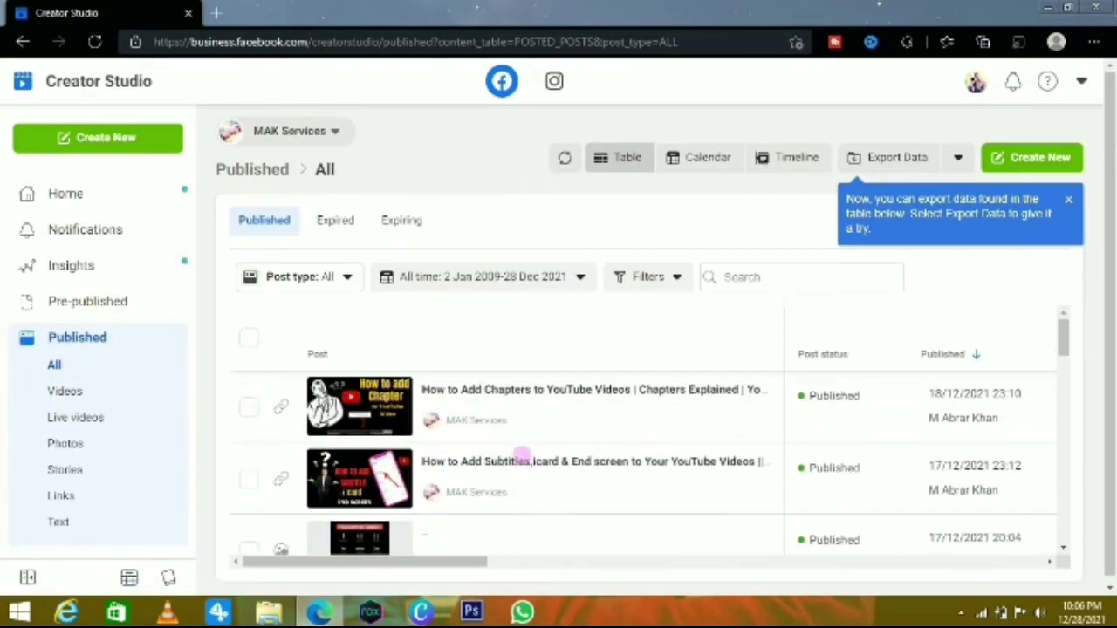
{"action": "scroll", "coordinate": [521, 456], "scroll_direction": "down", "scroll_amount": 3}
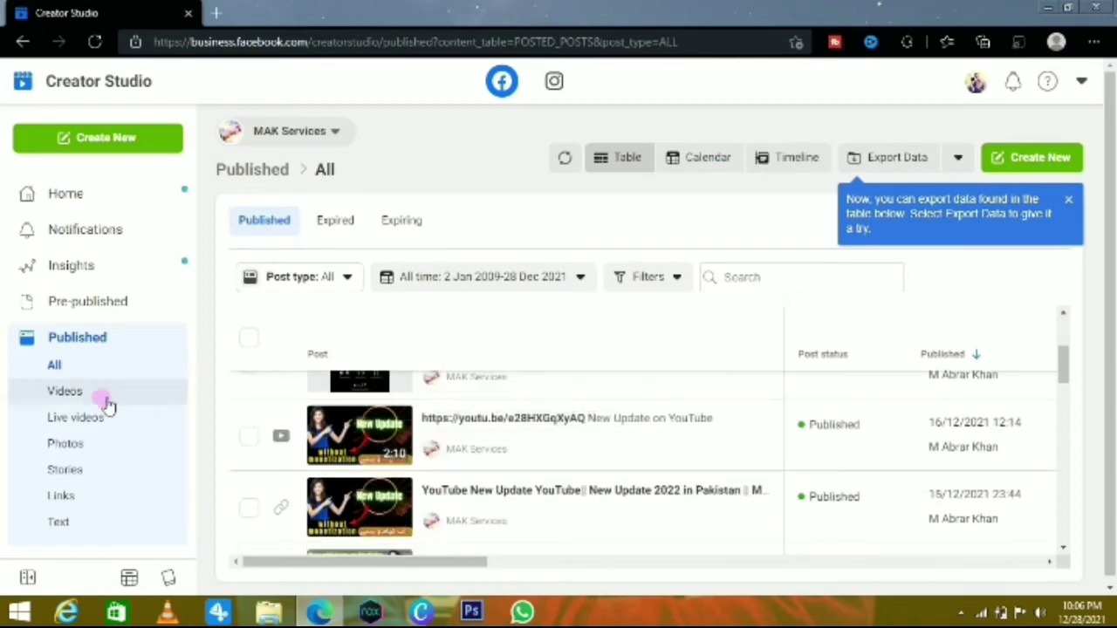
- Show only the published videos and look through the list
{"action": "left_click", "coordinate": [73, 397]}
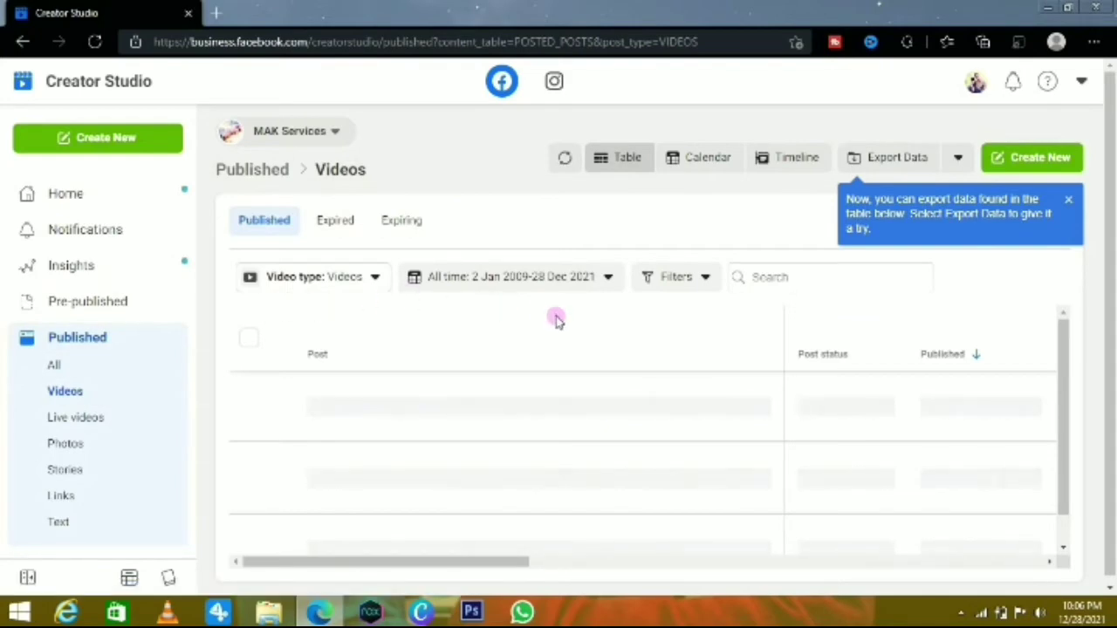
{"action": "scroll", "coordinate": [532, 365], "scroll_direction": "down", "scroll_amount": 1}
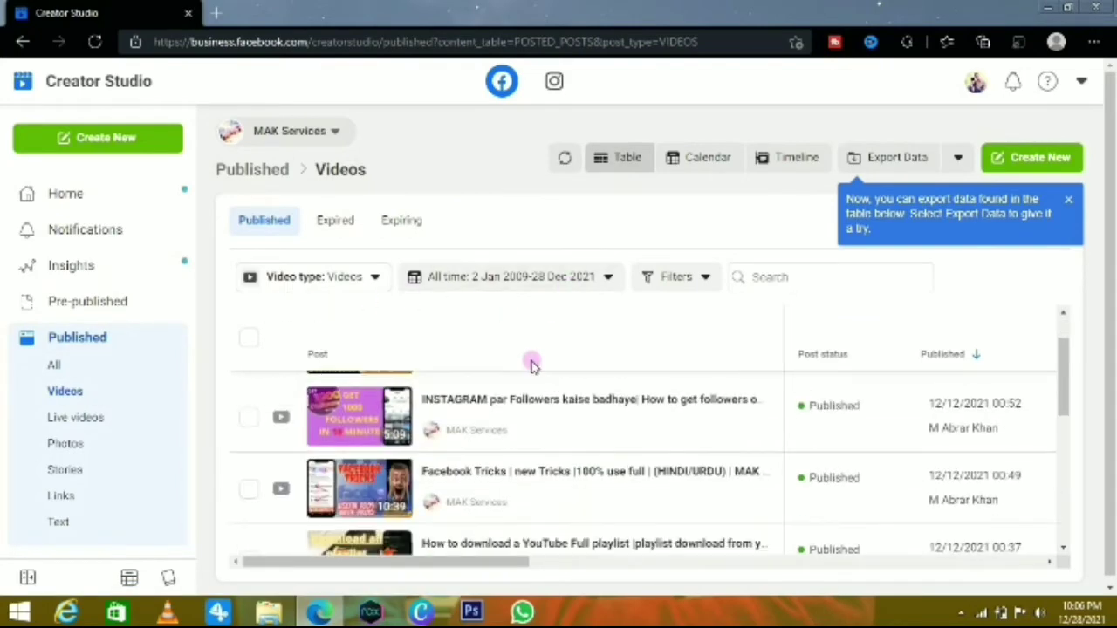
{"action": "scroll", "coordinate": [532, 364], "scroll_direction": "up", "scroll_amount": 1}
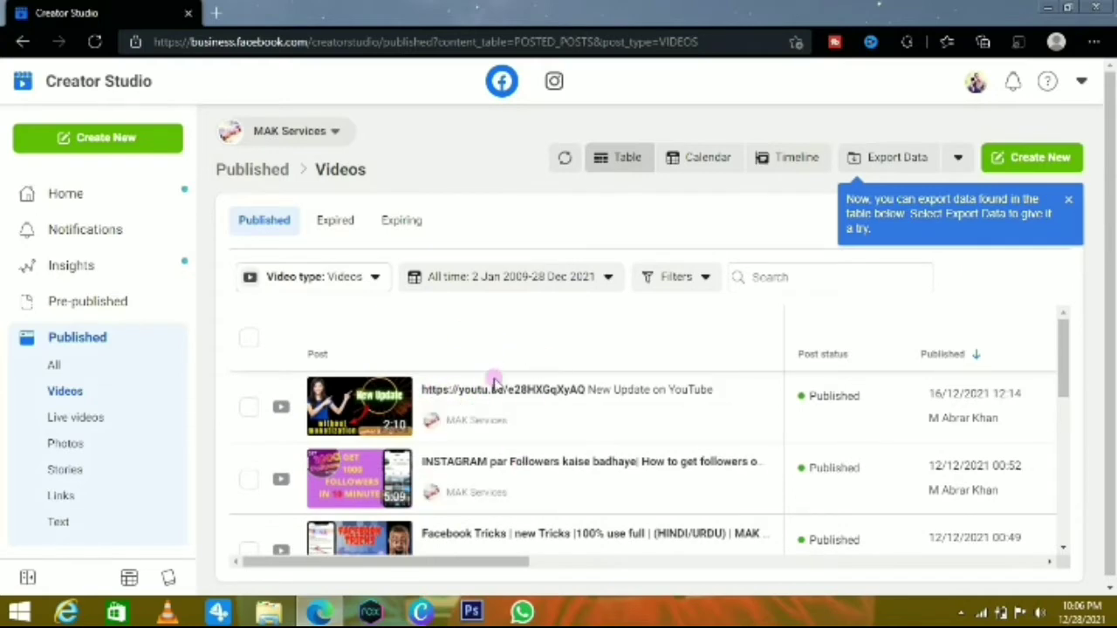
- Open the published "INSTAGRAM par Followers kaise badhaye" video for editing and examine its title, description and tags
{"action": "mouse_move", "coordinate": [456, 393]}
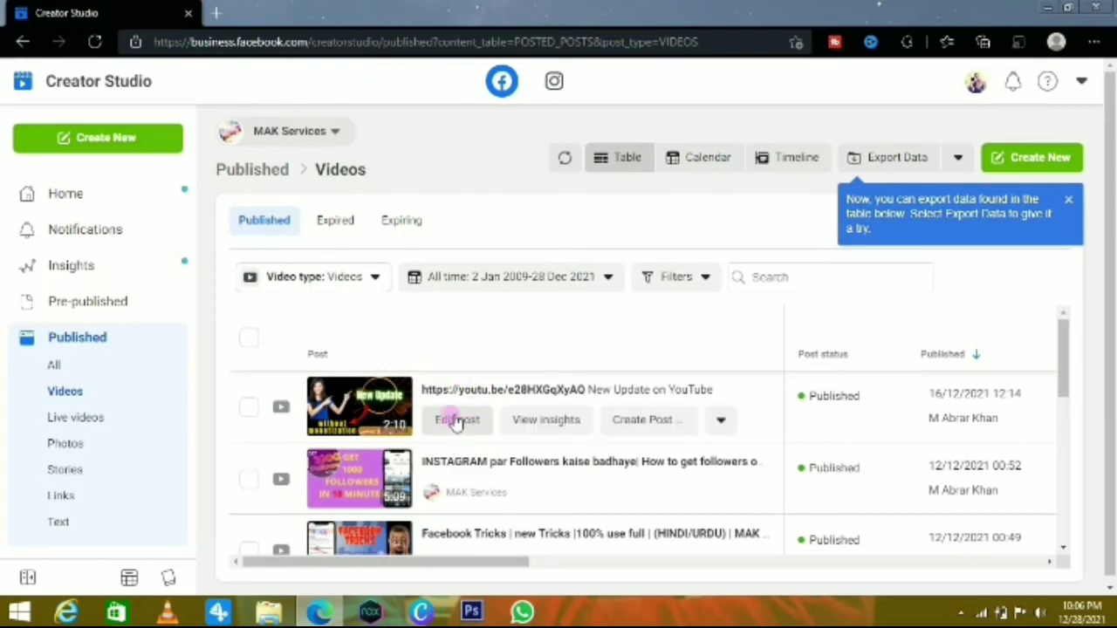
{"action": "left_click", "coordinate": [451, 420]}
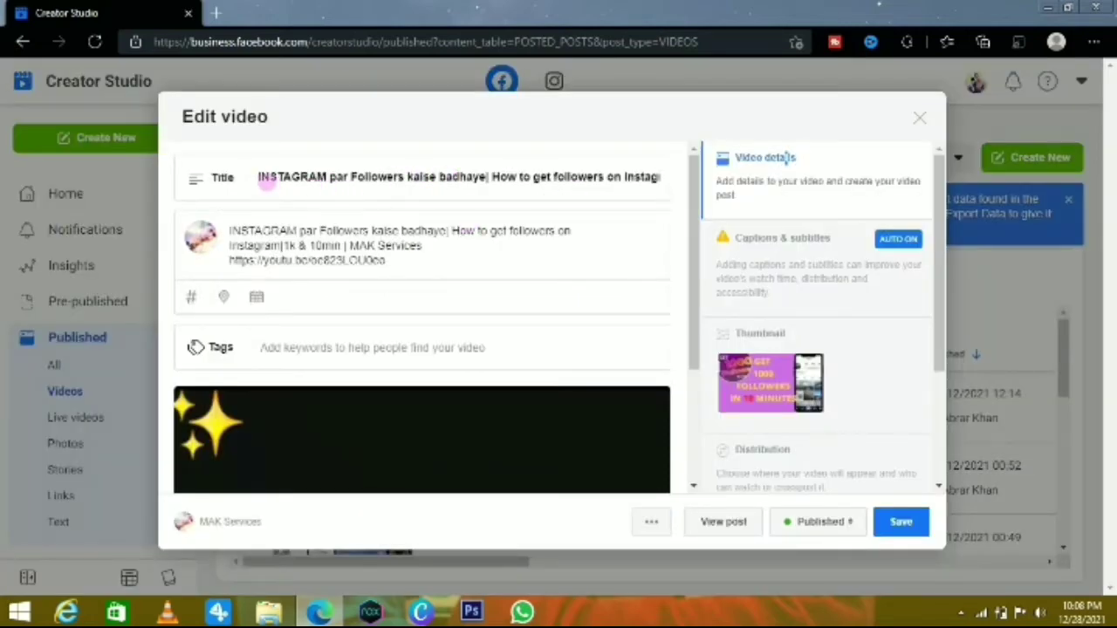
{"action": "left_click_drag", "start_coordinate": [267, 179], "coordinate": [436, 187]}
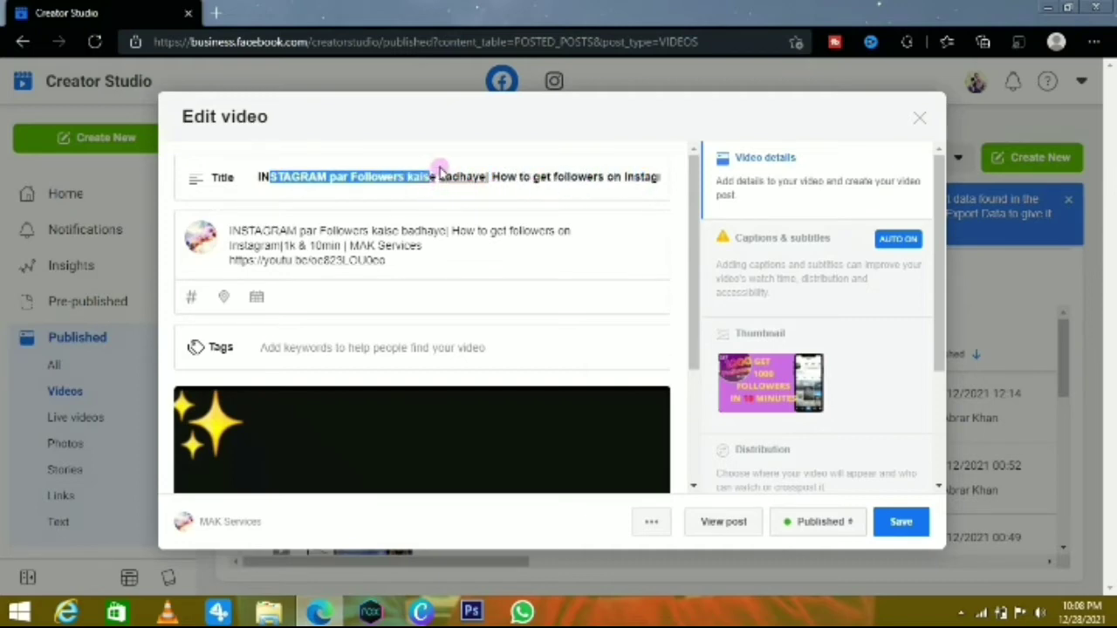
{"action": "scroll", "coordinate": [568, 182], "scroll_direction": "down", "scroll_amount": 2}
{"action": "scroll", "coordinate": [571, 183], "scroll_direction": "up", "scroll_amount": 2}
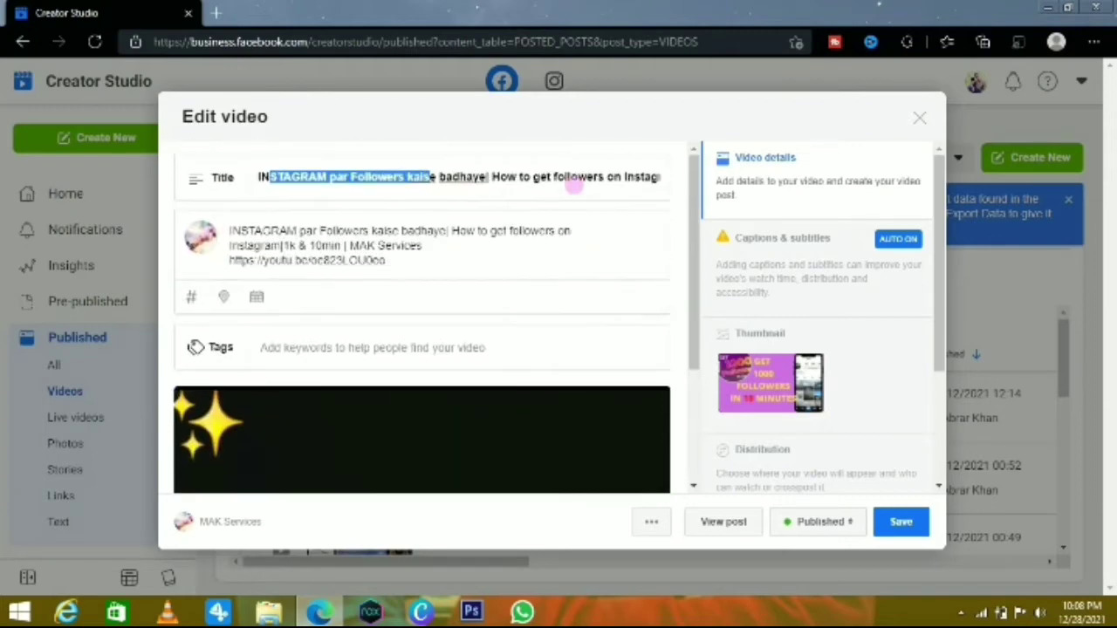
{"action": "left_click", "coordinate": [478, 176]}
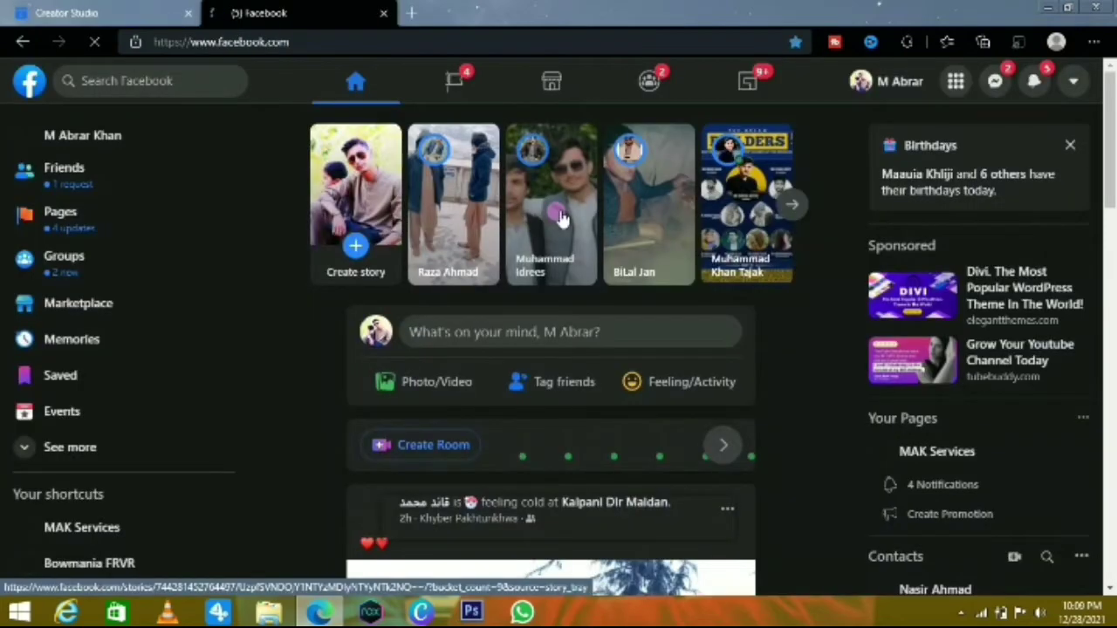
- Search Facebook for "How to increaces your" and look through the results
{"action": "scroll", "coordinate": [833, 257], "scroll_direction": "down", "scroll_amount": 5}
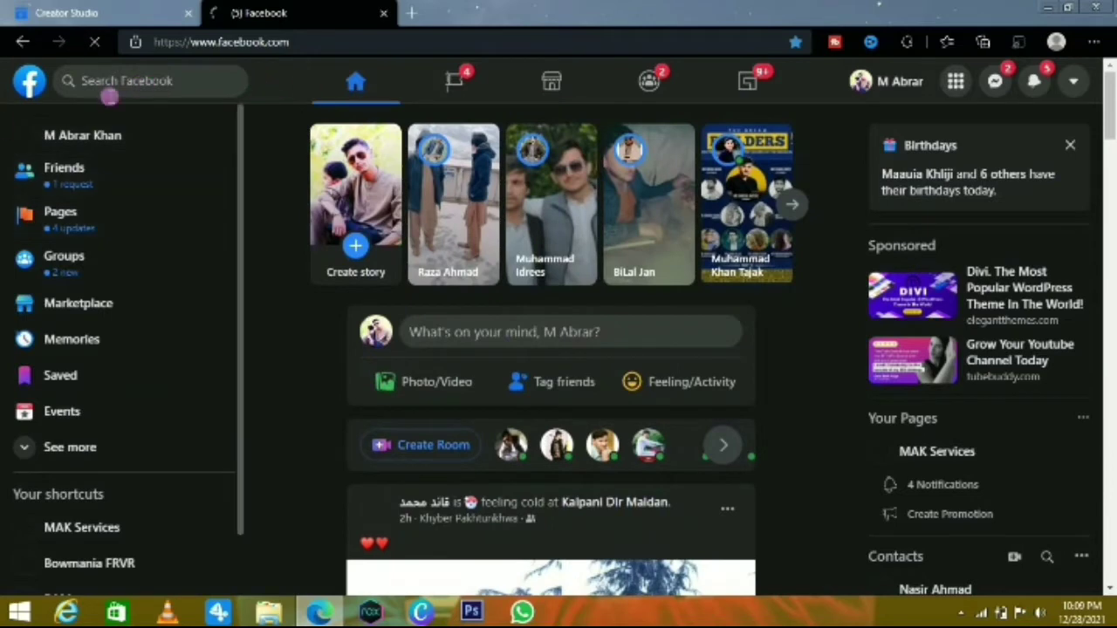
{"action": "left_click", "coordinate": [109, 94]}
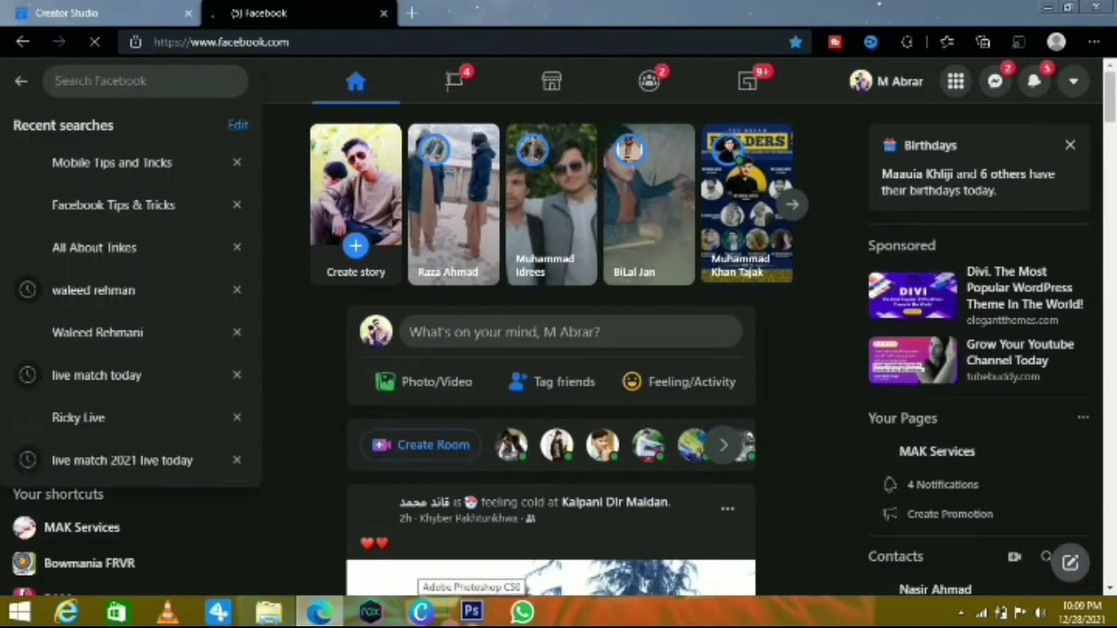
{"action": "type", "text": "HO"}
{"action": "key", "text": "BackSpace"}
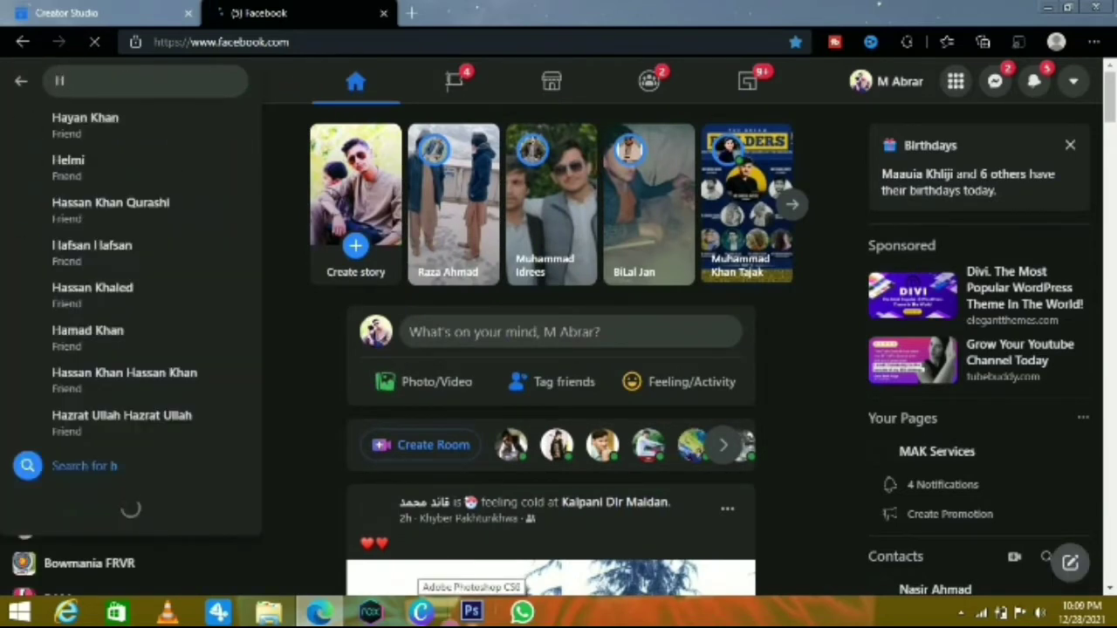
{"action": "type", "text": "o"}
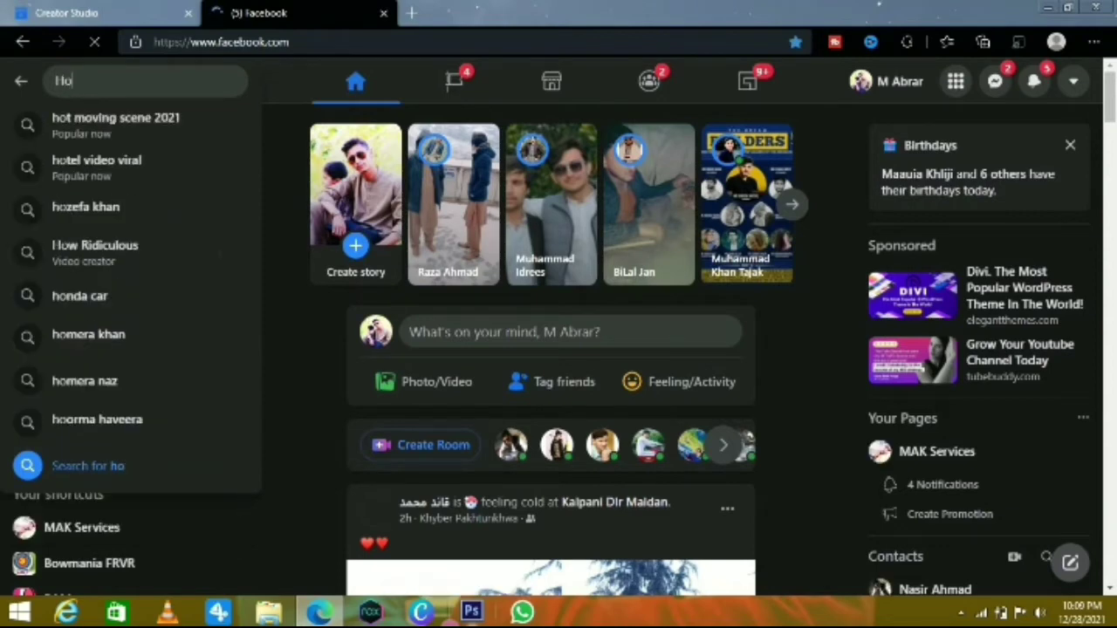
{"action": "type", "text": "w t"}
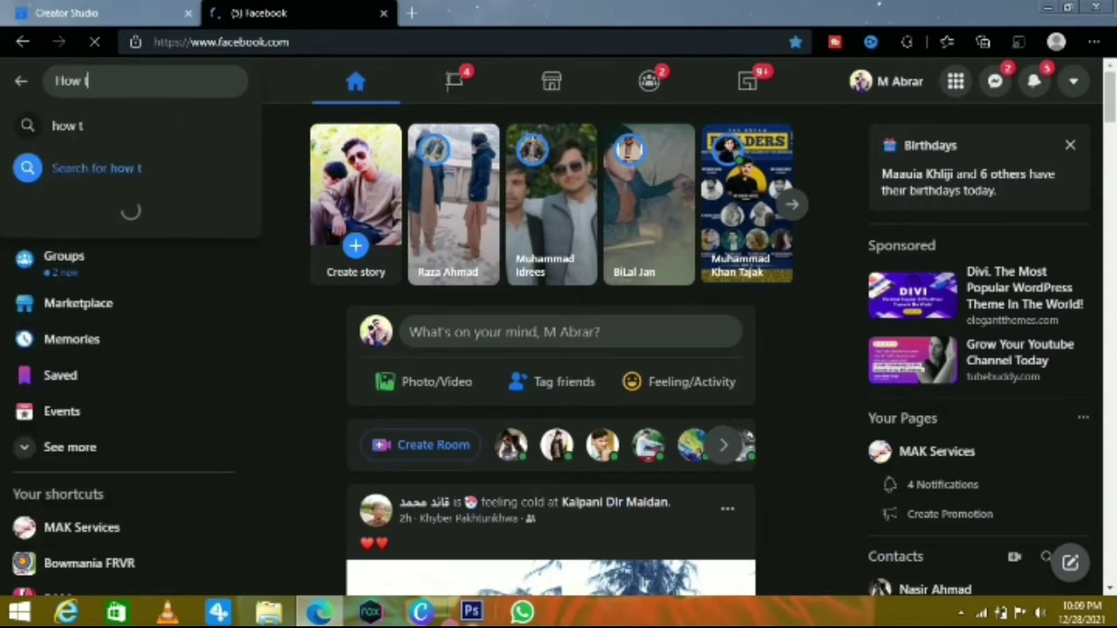
{"action": "type", "text": "o "}
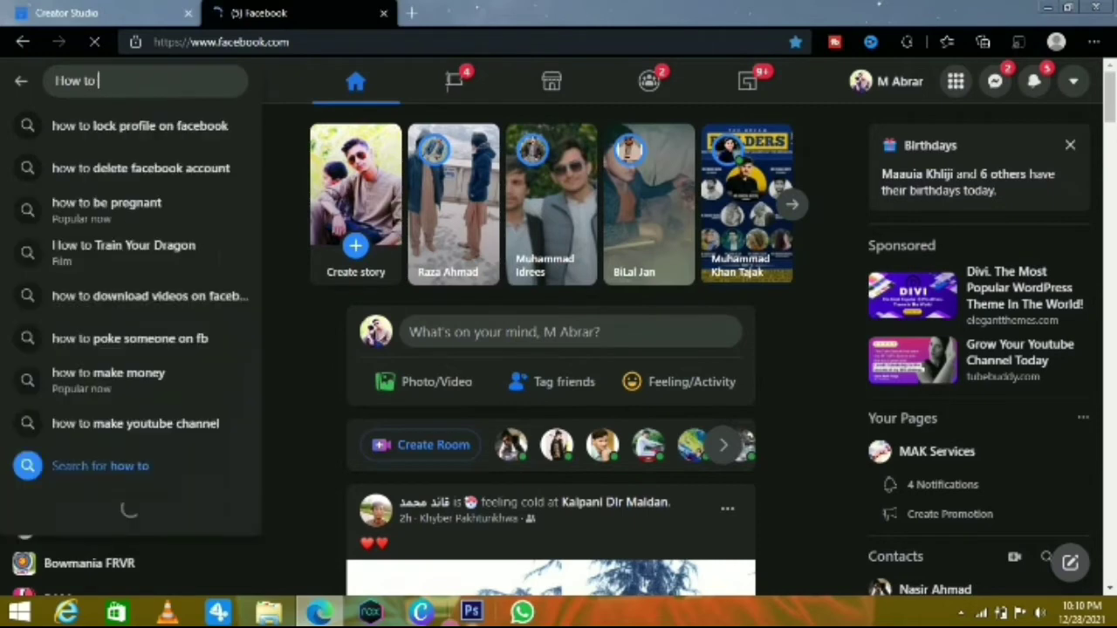
{"action": "type", "text": "increaces your"}
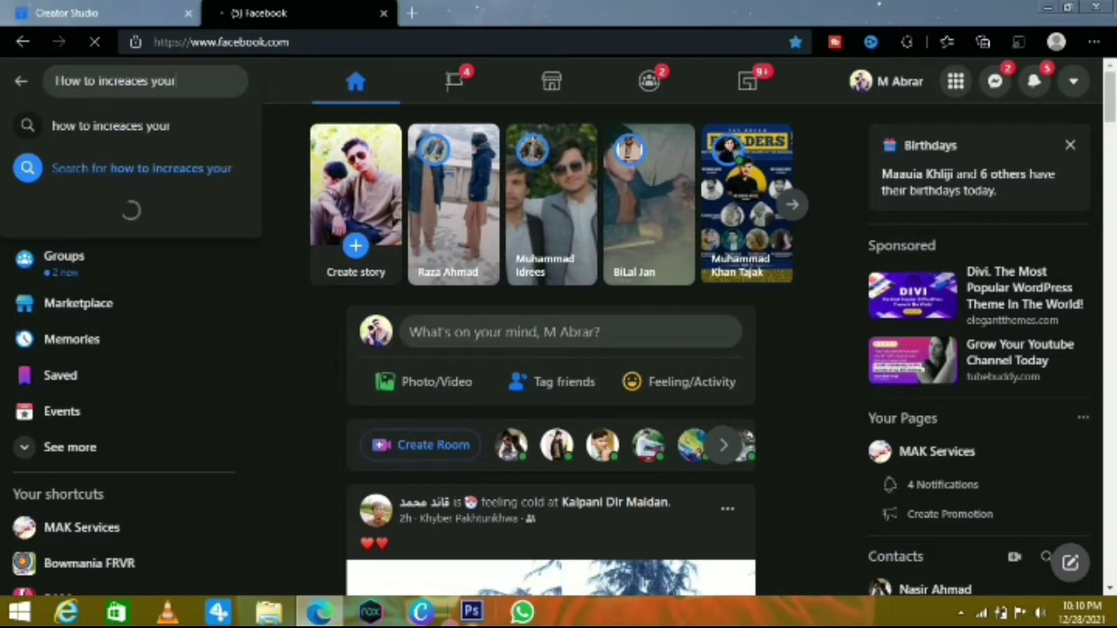
{"action": "key", "text": "Return"}
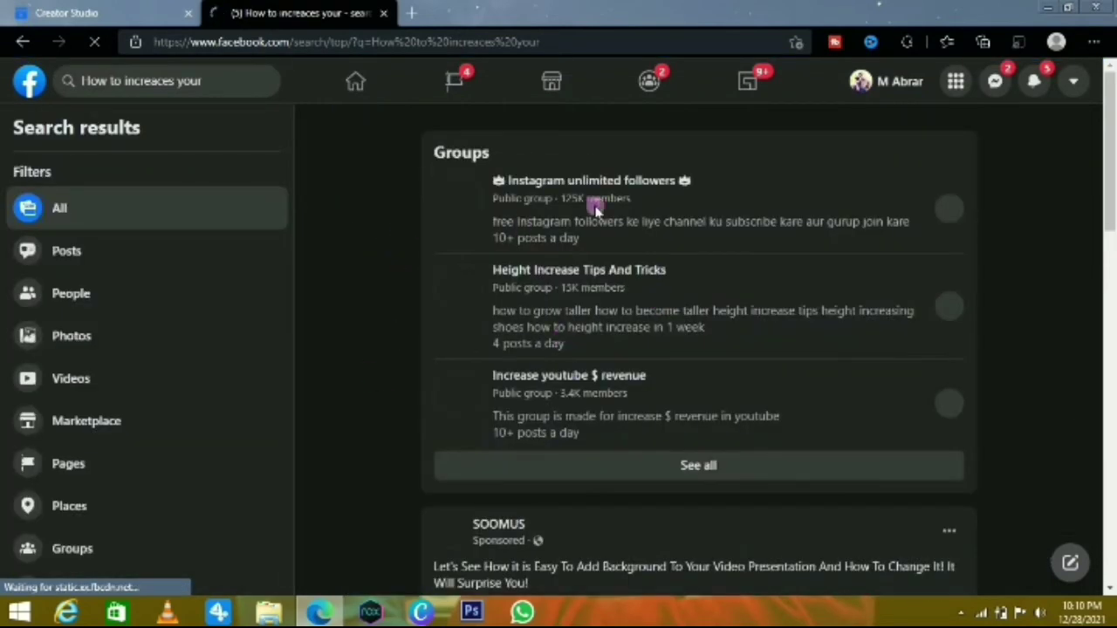
{"action": "scroll", "coordinate": [489, 317], "scroll_direction": "down", "scroll_amount": 2}
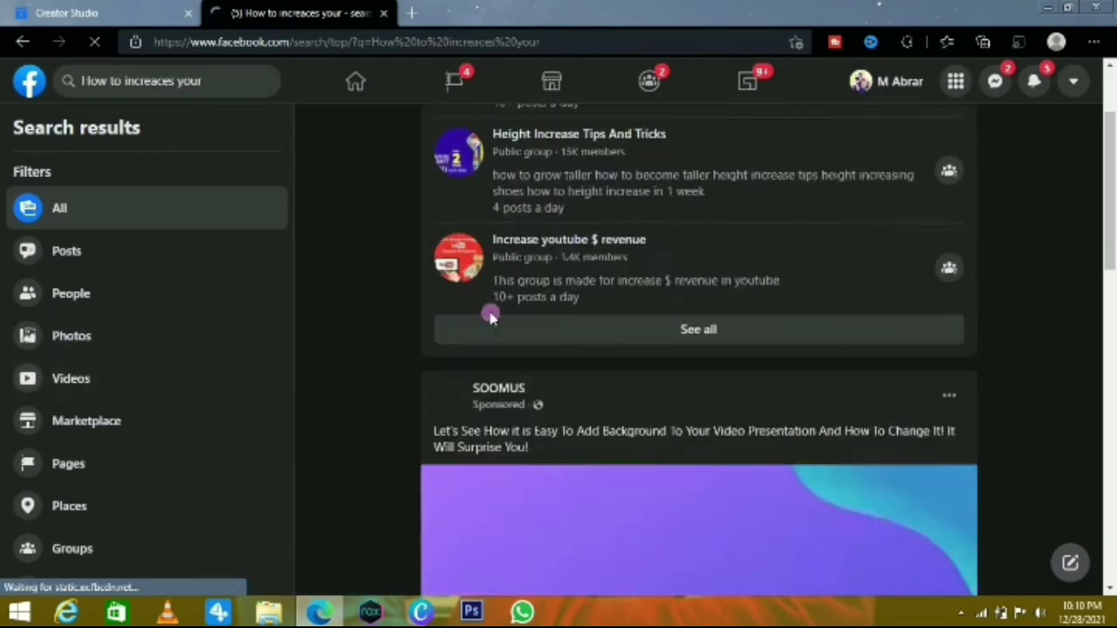
{"action": "scroll", "coordinate": [489, 317], "scroll_direction": "down", "scroll_amount": 4}
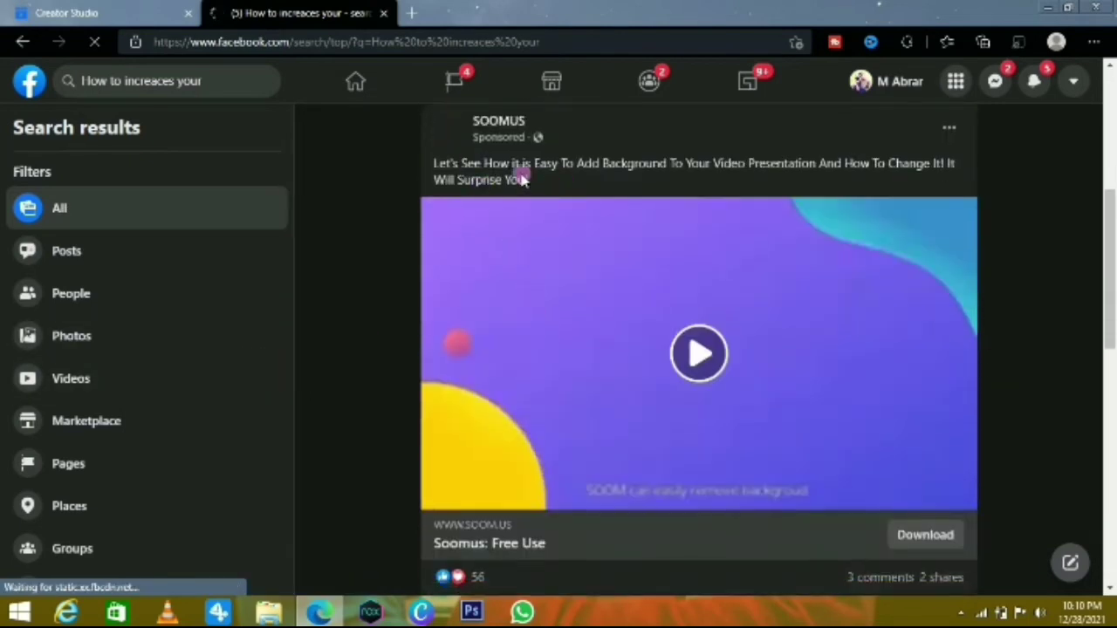
- Look through the mixed search results, restrict them to videos and examine the titles of the matches
{"action": "scroll", "coordinate": [575, 194], "scroll_direction": "down", "scroll_amount": 6}
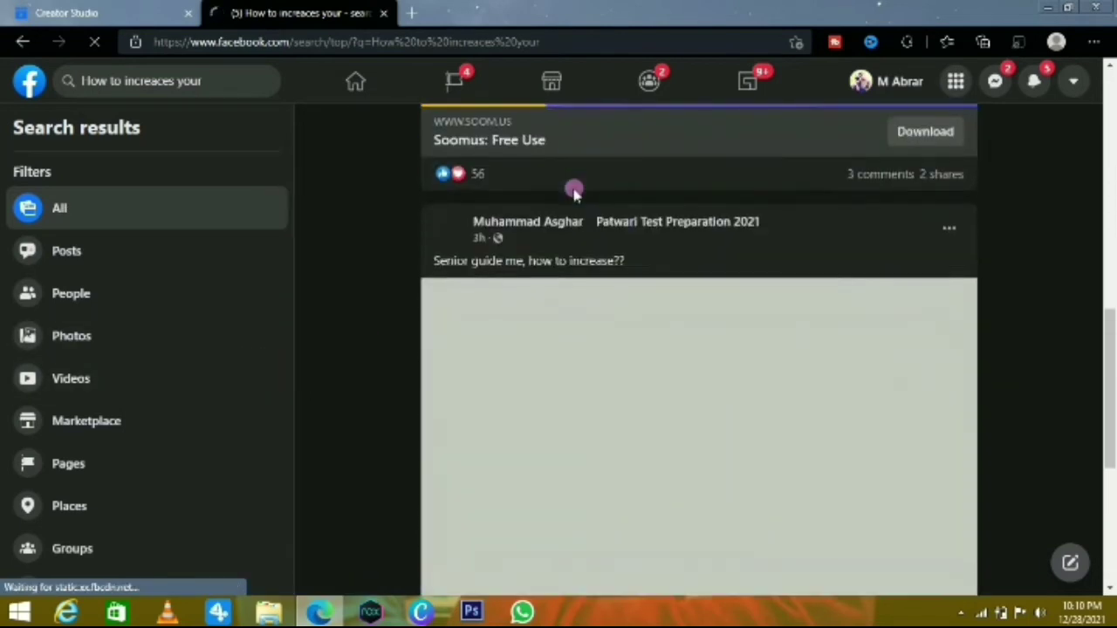
{"action": "scroll", "coordinate": [576, 193], "scroll_direction": "up", "scroll_amount": 3}
{"action": "scroll", "coordinate": [575, 193], "scroll_direction": "up", "scroll_amount": 8}
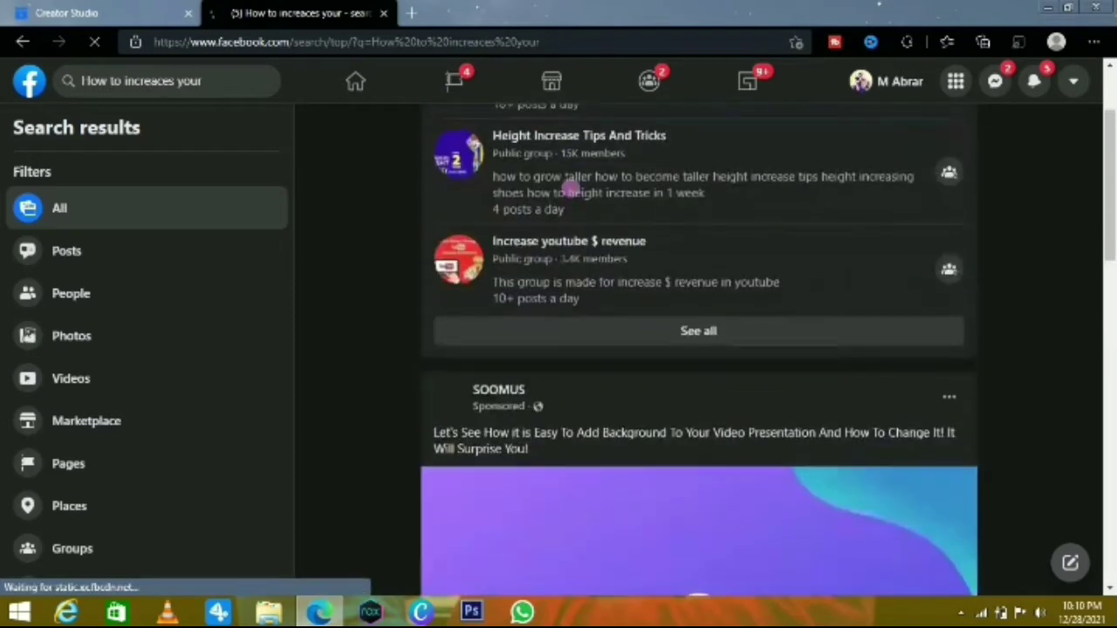
{"action": "left_click", "coordinate": [74, 379]}
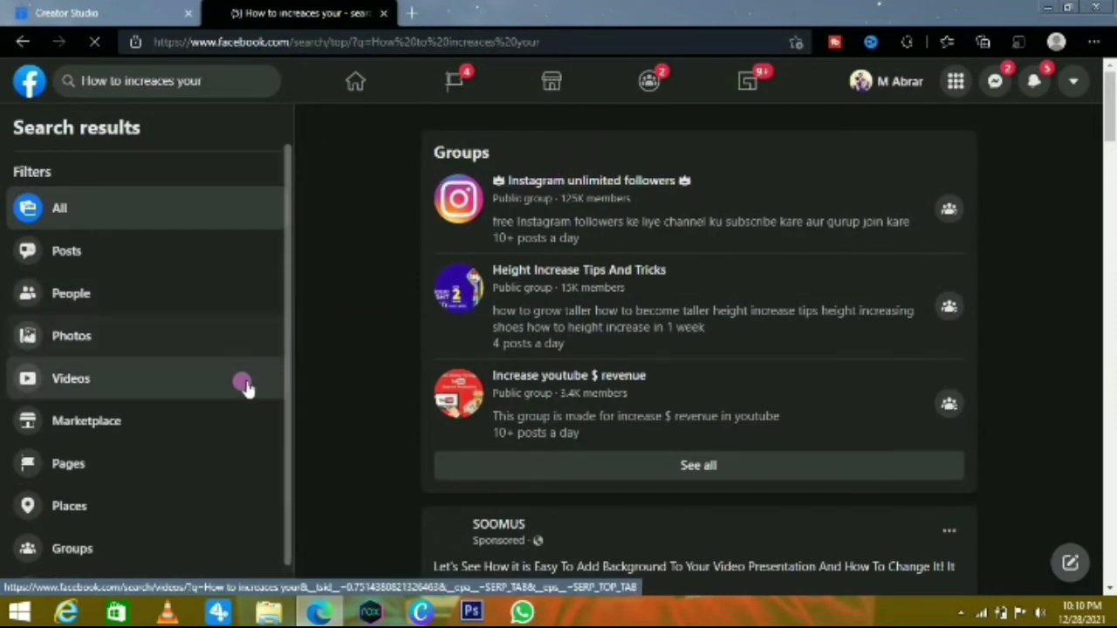
{"action": "left_click", "coordinate": [235, 388]}
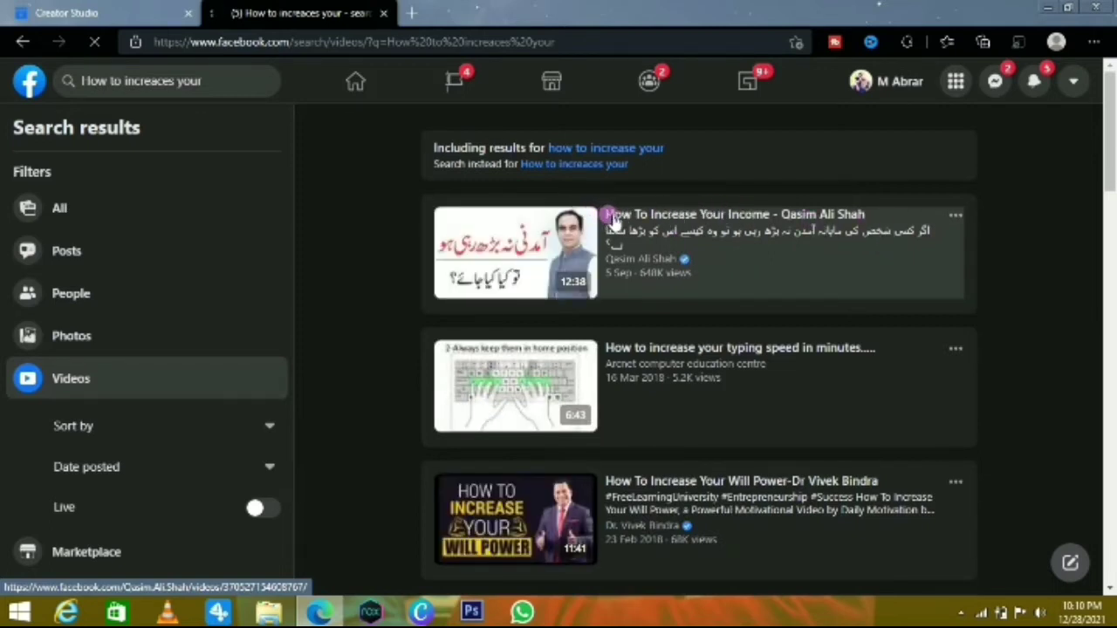
- Open the first video result and copy "How To Increase Your Income" from its title
{"action": "right_click", "coordinate": [768, 216]}
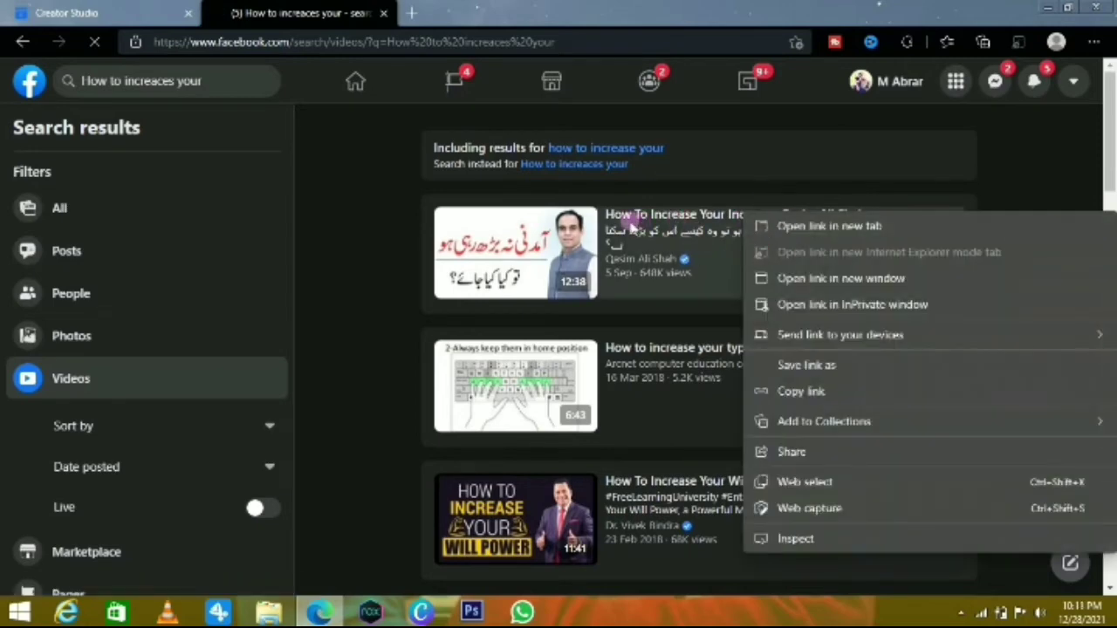
{"action": "left_click", "coordinate": [621, 225]}
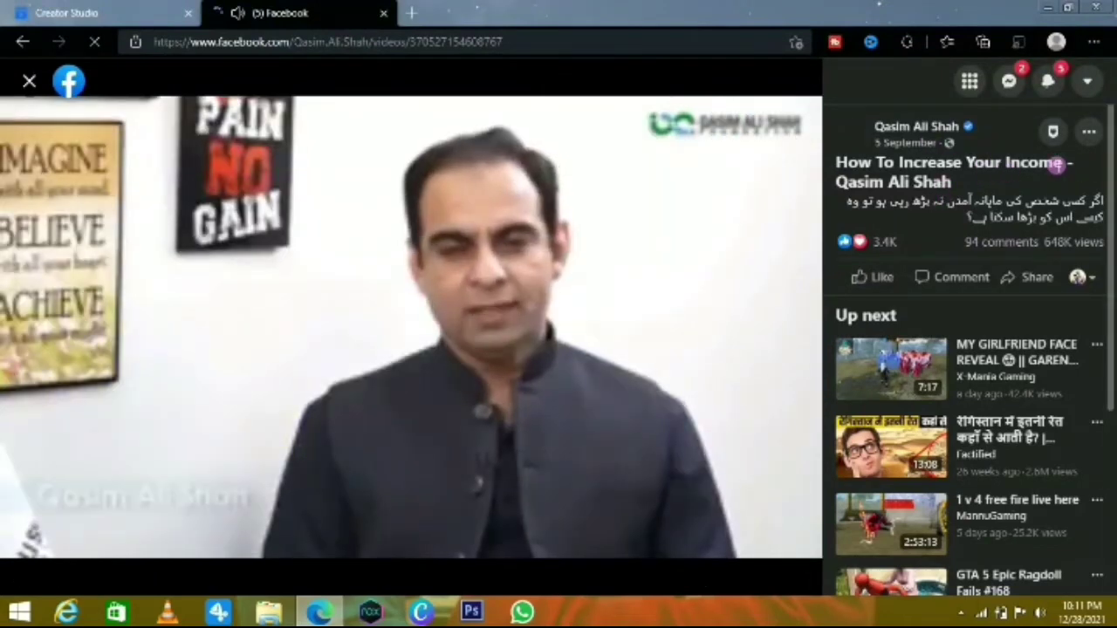
{"action": "left_click_drag", "start_coordinate": [1069, 171], "coordinate": [835, 148]}
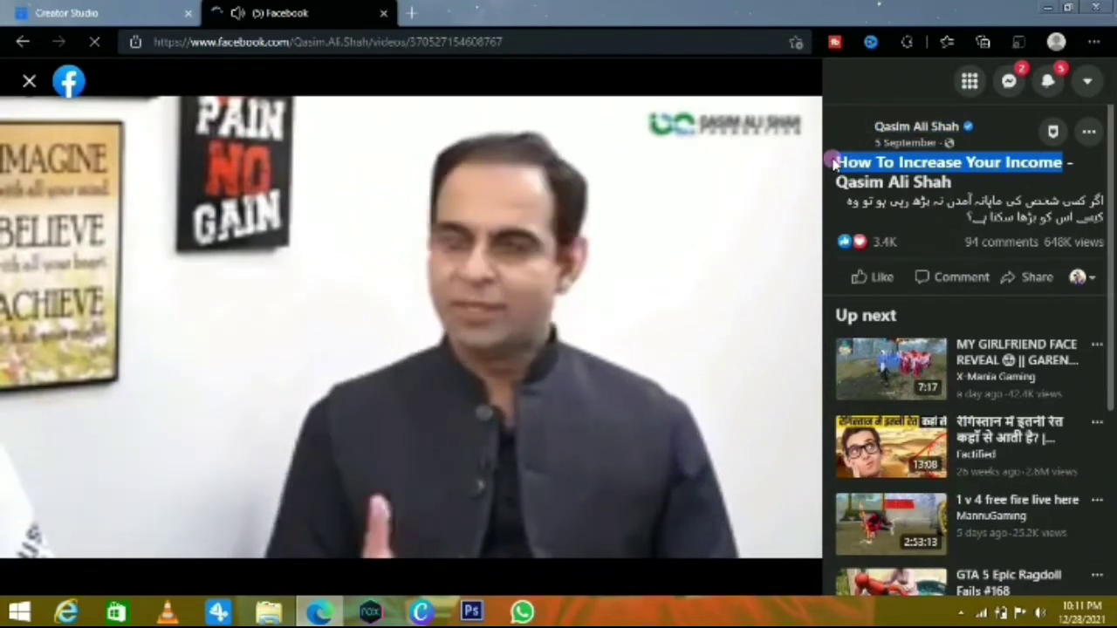
{"action": "right_click", "coordinate": [922, 165]}
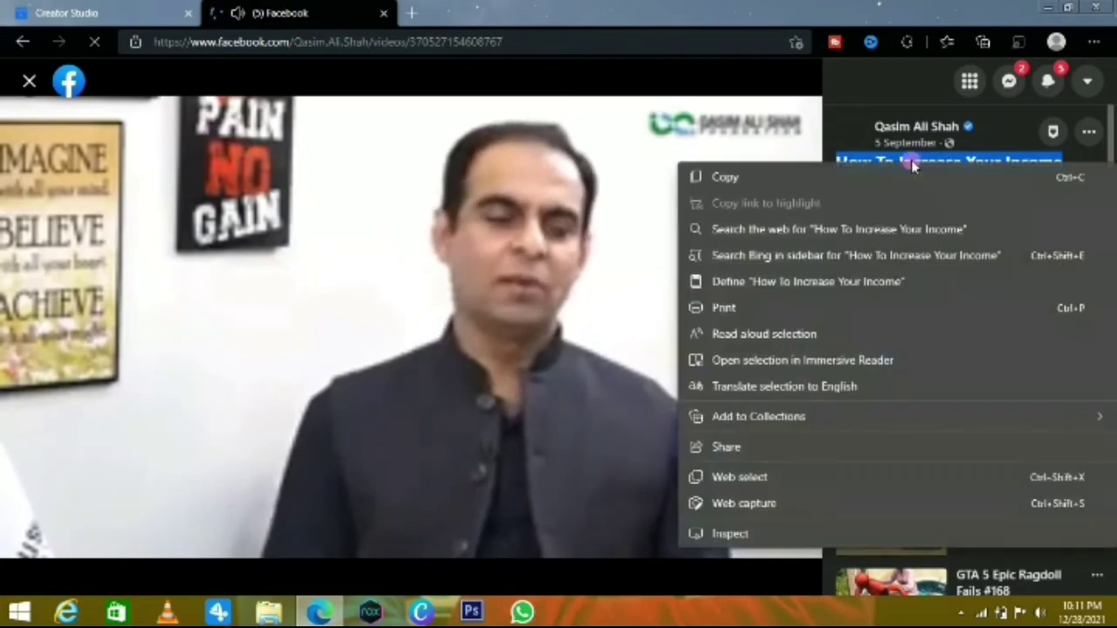
{"action": "left_click", "coordinate": [799, 178]}
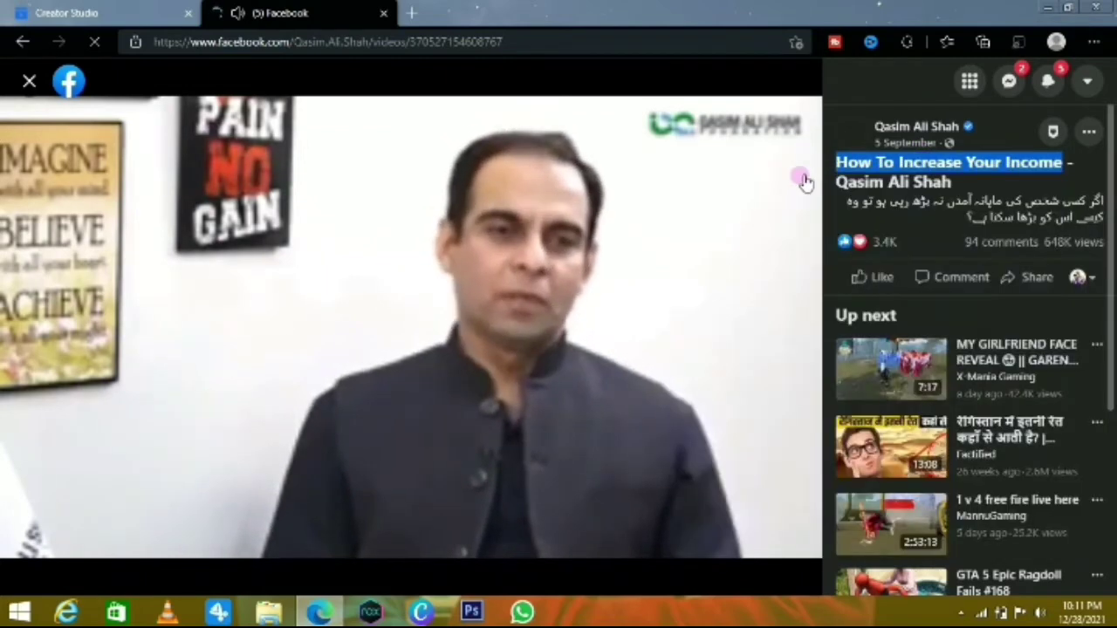
- Return to the video being edited in Creator Studio and examine its full description text
{"action": "left_click", "coordinate": [81, 384]}
{"action": "left_click", "coordinate": [139, 15]}
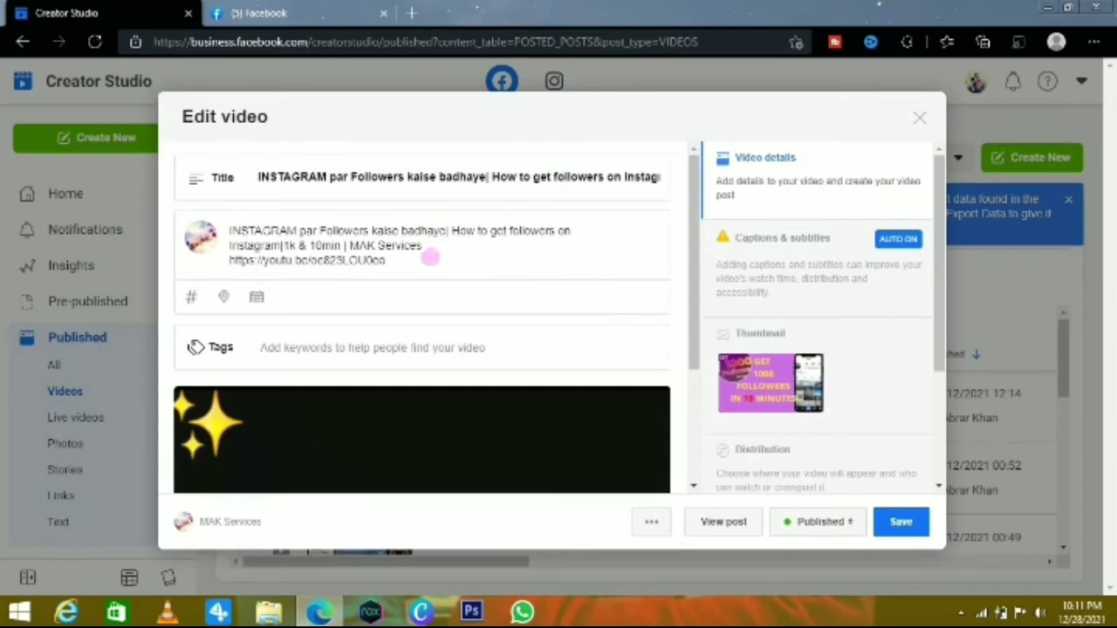
{"action": "left_click_drag", "start_coordinate": [384, 261], "coordinate": [225, 229]}
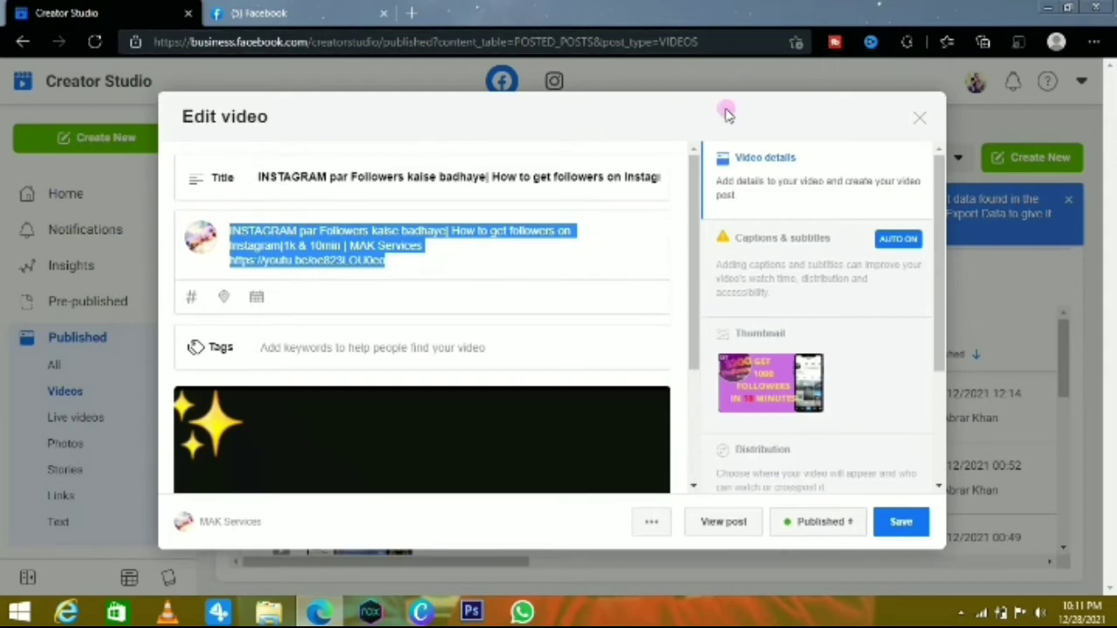
{"action": "left_click", "coordinate": [488, 271]}
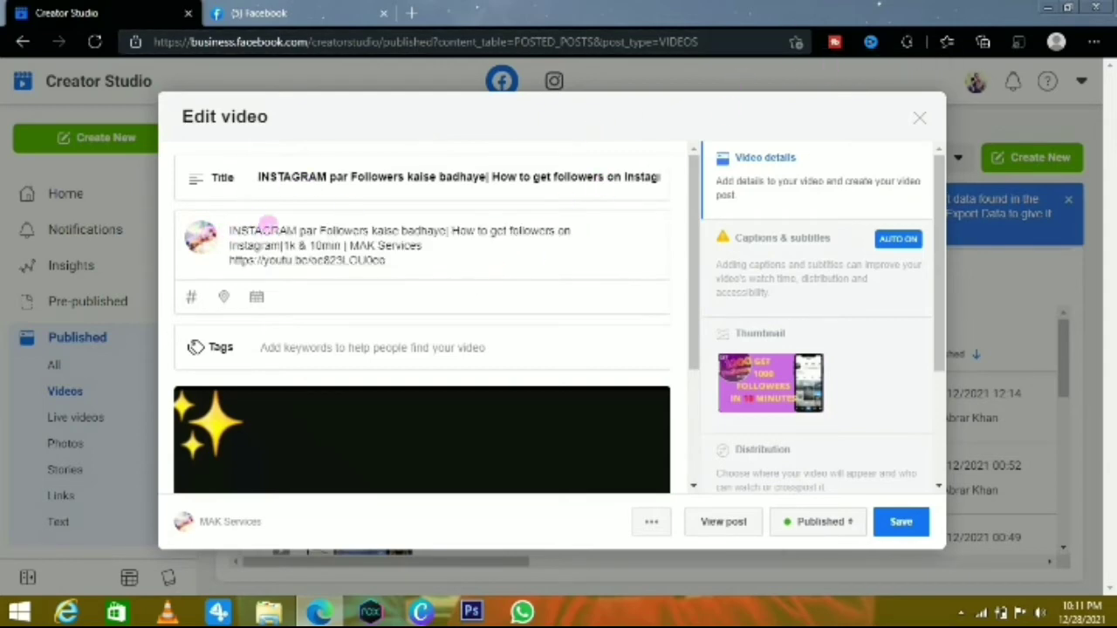
- Add the hashtags #Howto and #instagram on separate lines above the description text, followed by a blank line
{"action": "key", "text": "Return"}
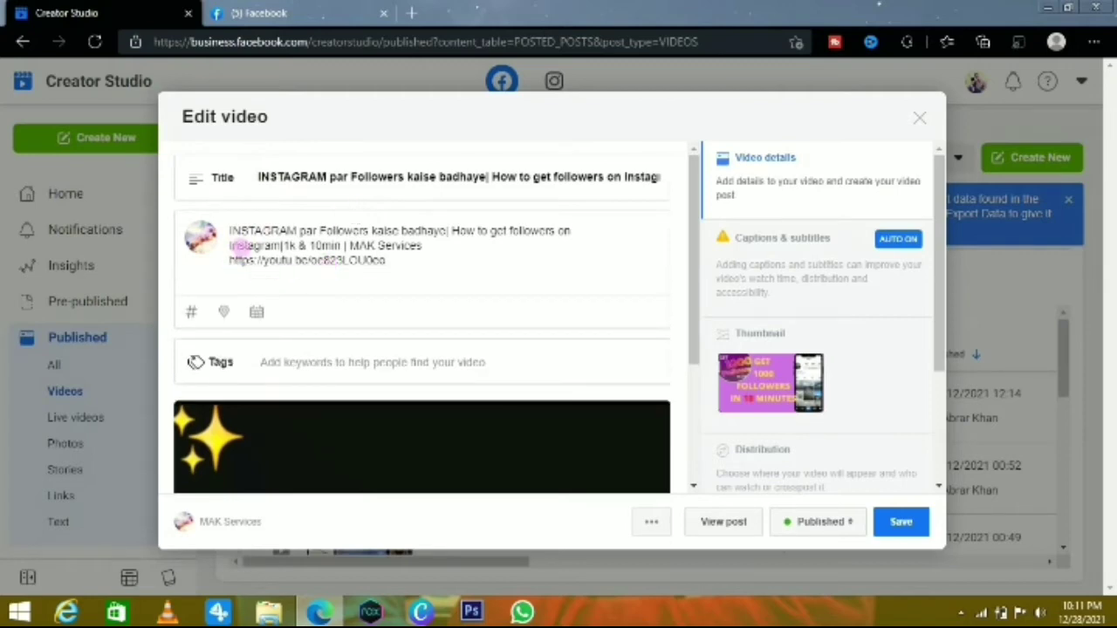
{"action": "key", "text": "ctrl+Home"}
{"action": "key", "text": "Return"}
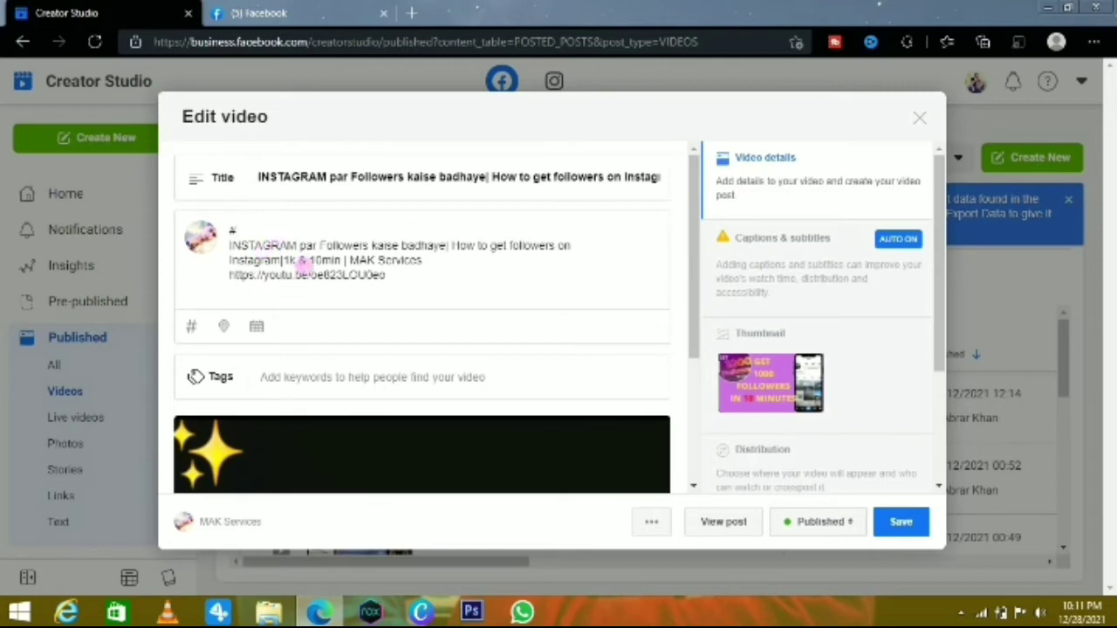
{"action": "type", "text": "#I"}
{"action": "type", "text": "ow"}
{"action": "type", "text": "to"}
{"action": "key", "text": "Return"}
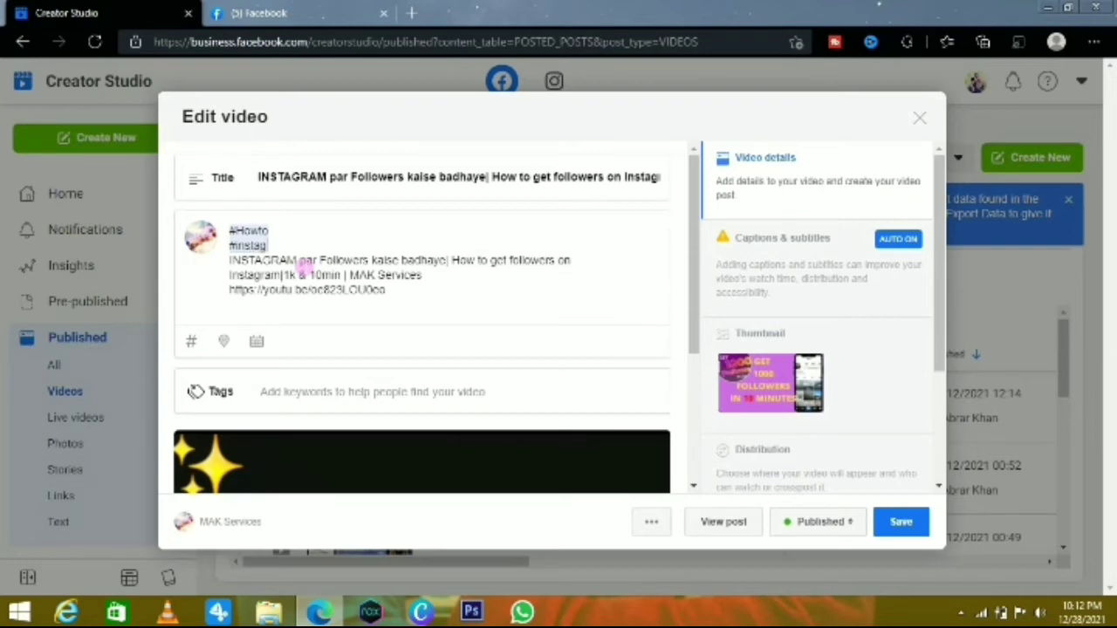
{"action": "type", "text": "m"}
{"action": "key", "text": "Return"}
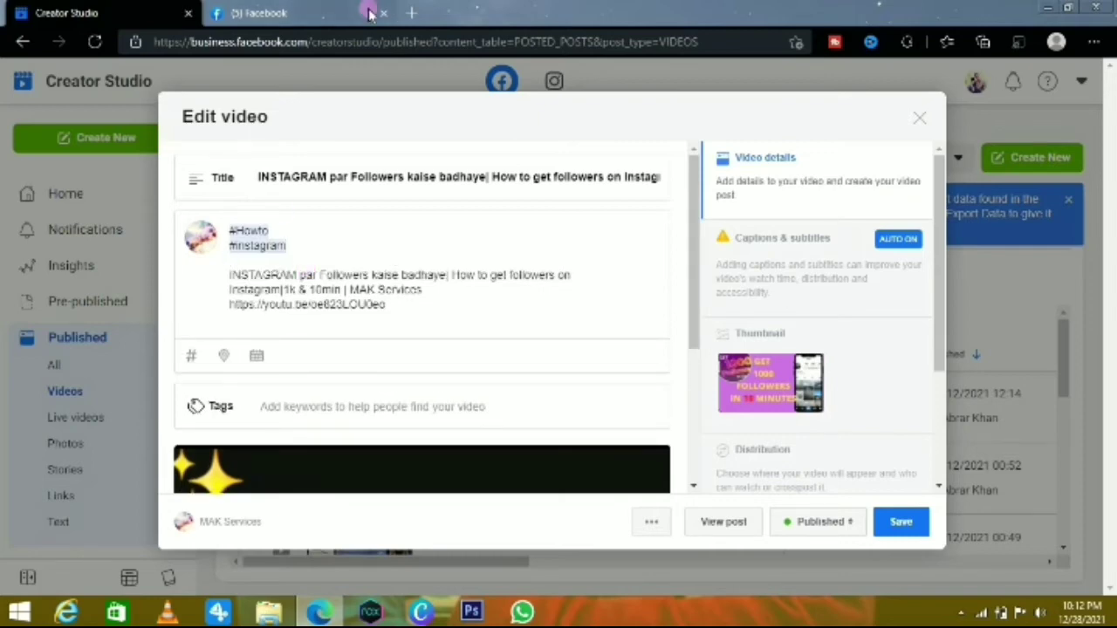
- Open the browsable tag categories for the video and look through the top-level entries
{"action": "scroll", "coordinate": [269, 392], "scroll_direction": "down", "scroll_amount": 1}
{"action": "scroll", "coordinate": [270, 391], "scroll_direction": "down", "scroll_amount": 1}
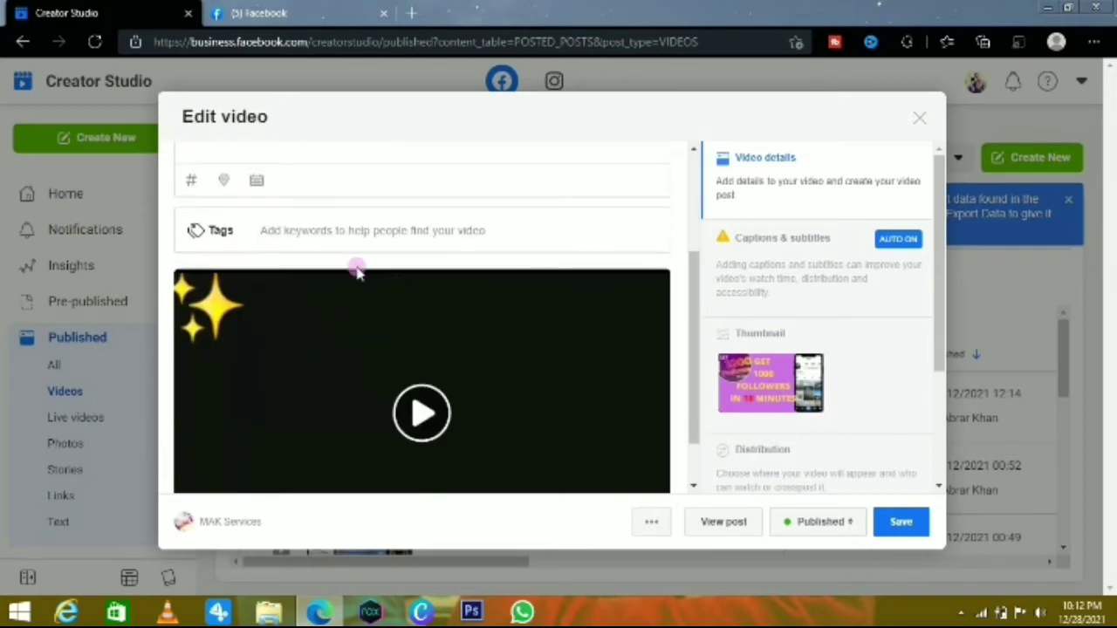
{"action": "scroll", "coordinate": [338, 235], "scroll_direction": "up", "scroll_amount": 1}
{"action": "scroll", "coordinate": [339, 235], "scroll_direction": "up", "scroll_amount": 1}
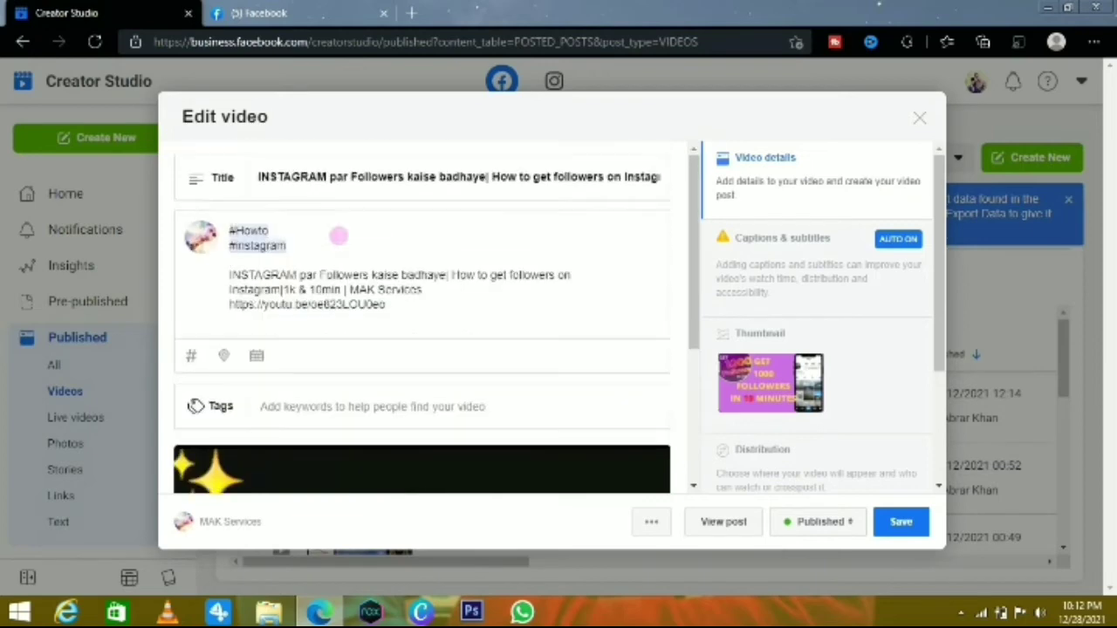
{"action": "scroll", "coordinate": [341, 249], "scroll_direction": "down", "scroll_amount": 2}
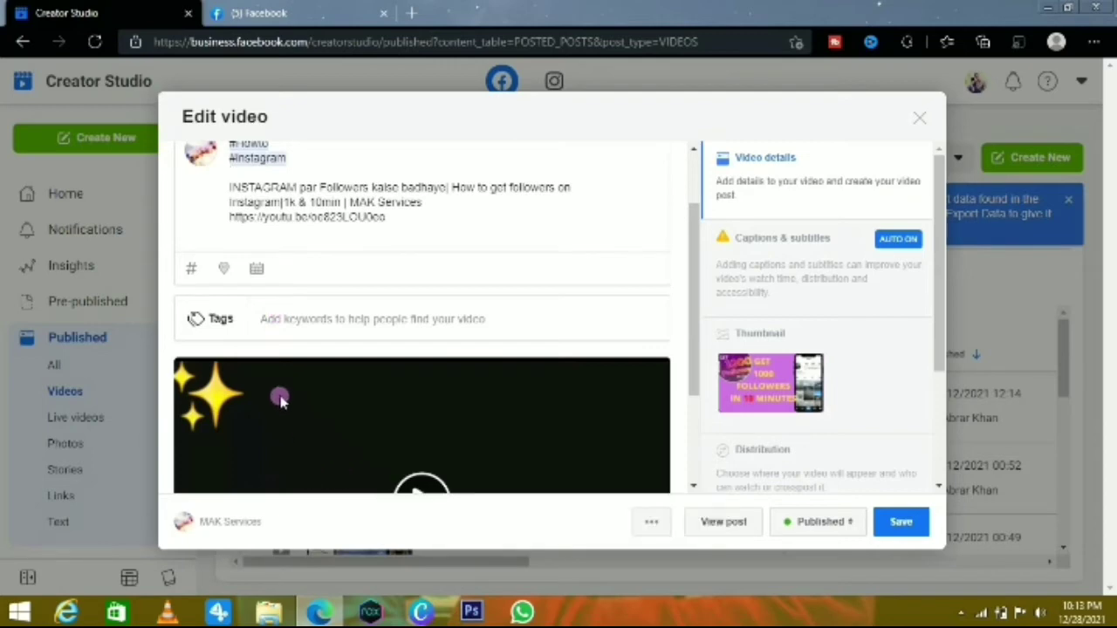
{"action": "left_click", "coordinate": [304, 321]}
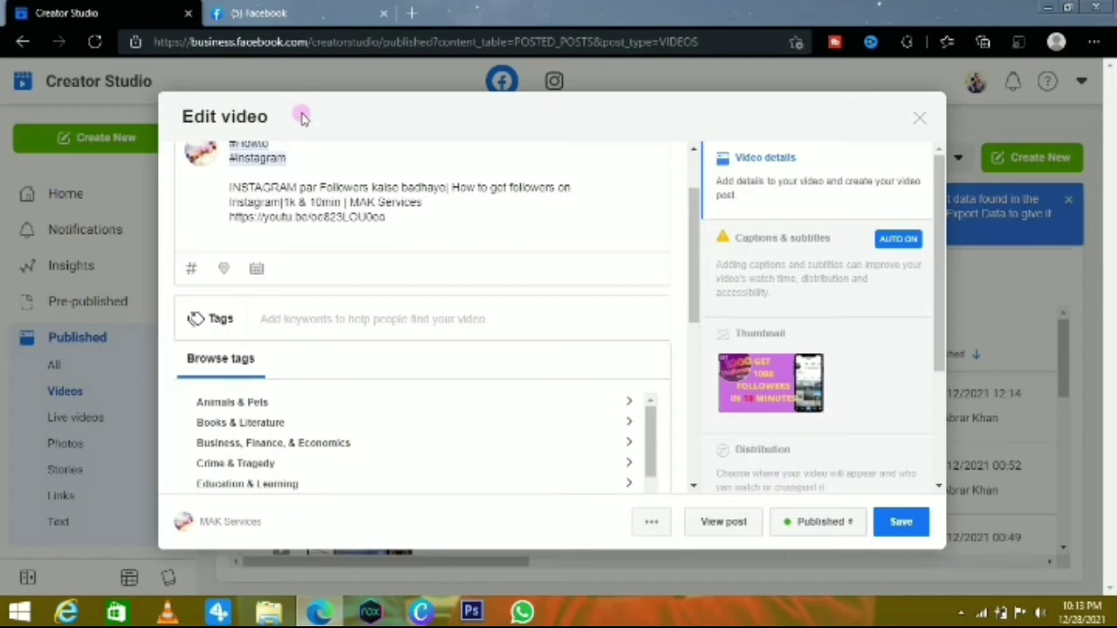
{"action": "scroll", "coordinate": [282, 374], "scroll_direction": "down", "scroll_amount": 1}
{"action": "scroll", "coordinate": [296, 382], "scroll_direction": "down", "scroll_amount": 1}
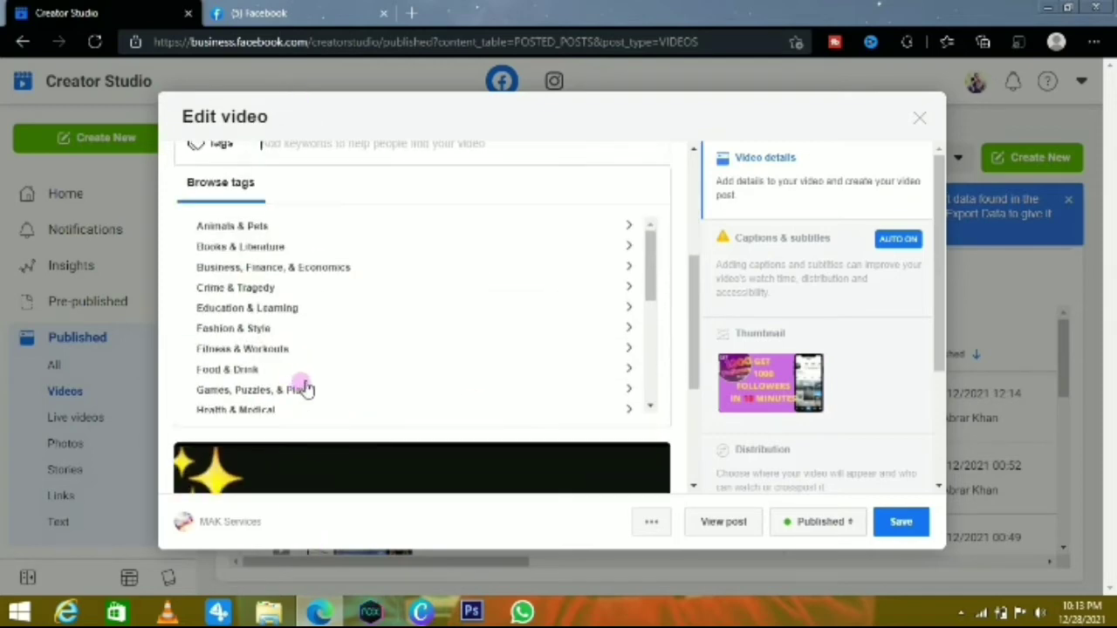
{"action": "scroll", "coordinate": [305, 387], "scroll_direction": "up", "scroll_amount": 1}
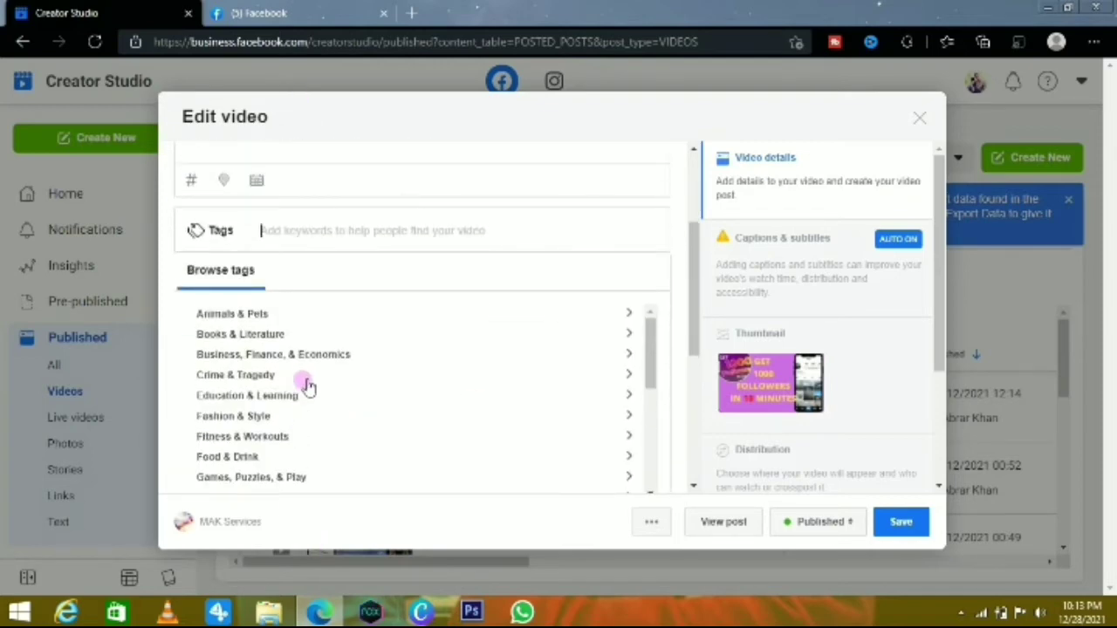
{"action": "scroll", "coordinate": [306, 382], "scroll_direction": "up", "scroll_amount": 1}
{"action": "scroll", "coordinate": [307, 382], "scroll_direction": "down", "scroll_amount": 1}
- Expand the Education & Learning category and add its Teaching Methods tag to the video
{"action": "left_click", "coordinate": [258, 395]}
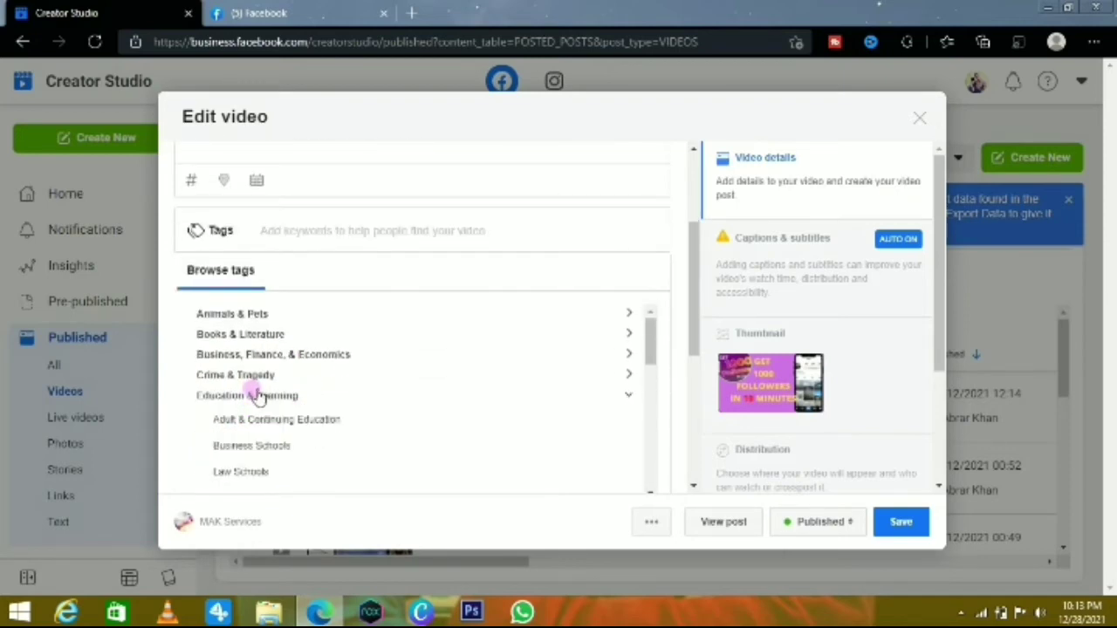
{"action": "scroll", "coordinate": [279, 440], "scroll_direction": "down", "scroll_amount": 2}
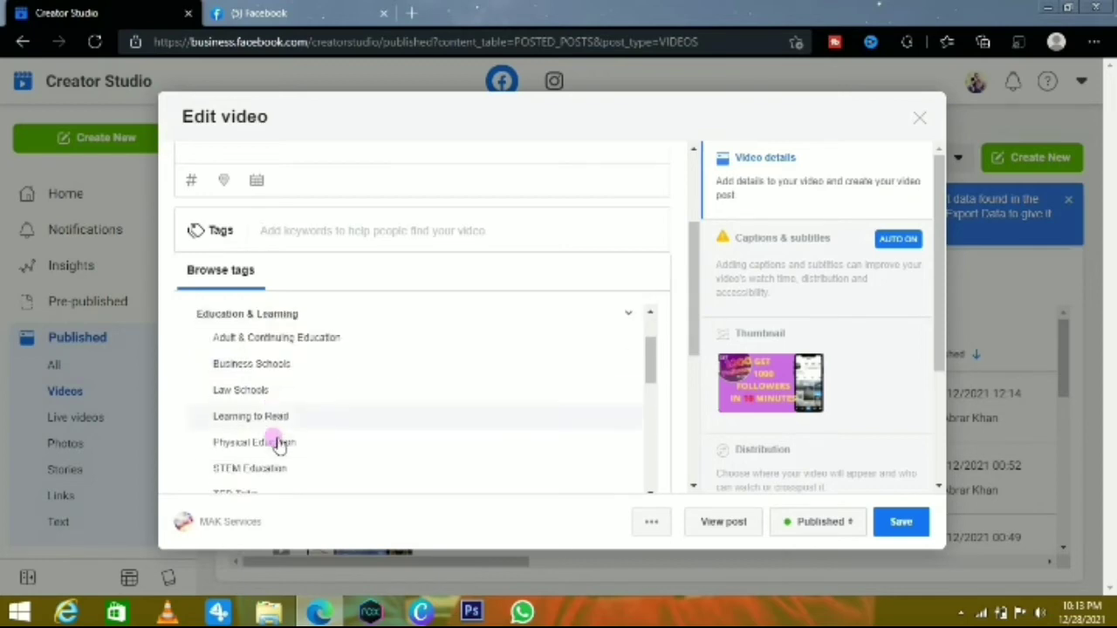
{"action": "scroll", "coordinate": [279, 443], "scroll_direction": "up", "scroll_amount": 1}
{"action": "scroll", "coordinate": [280, 440], "scroll_direction": "down", "scroll_amount": 2}
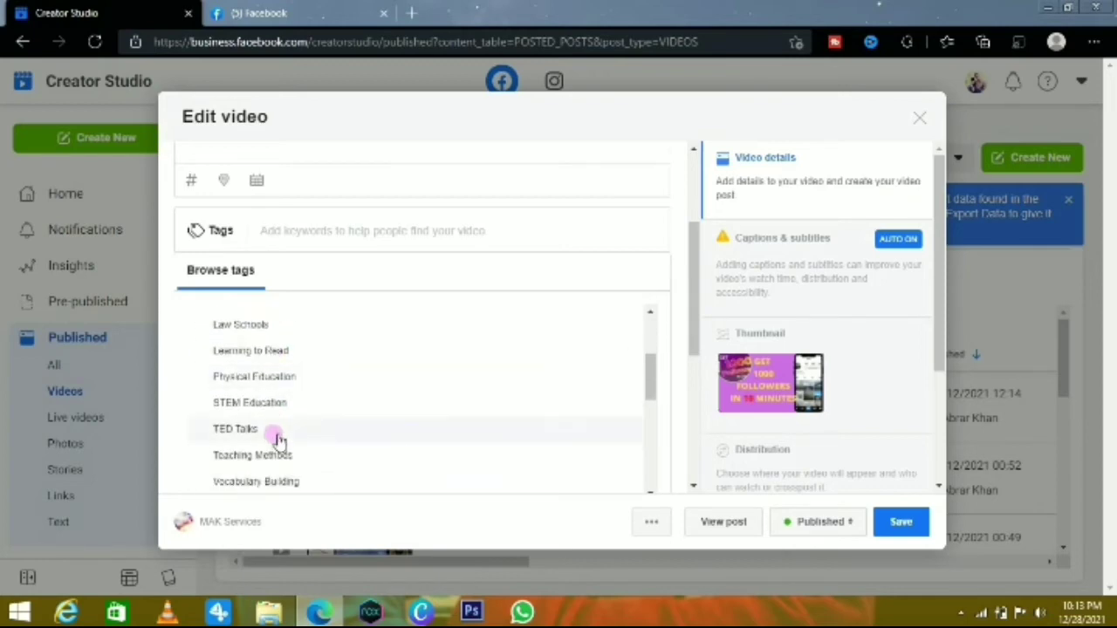
{"action": "scroll", "coordinate": [277, 438], "scroll_direction": "down", "scroll_amount": 1}
{"action": "scroll", "coordinate": [279, 440], "scroll_direction": "up", "scroll_amount": 2}
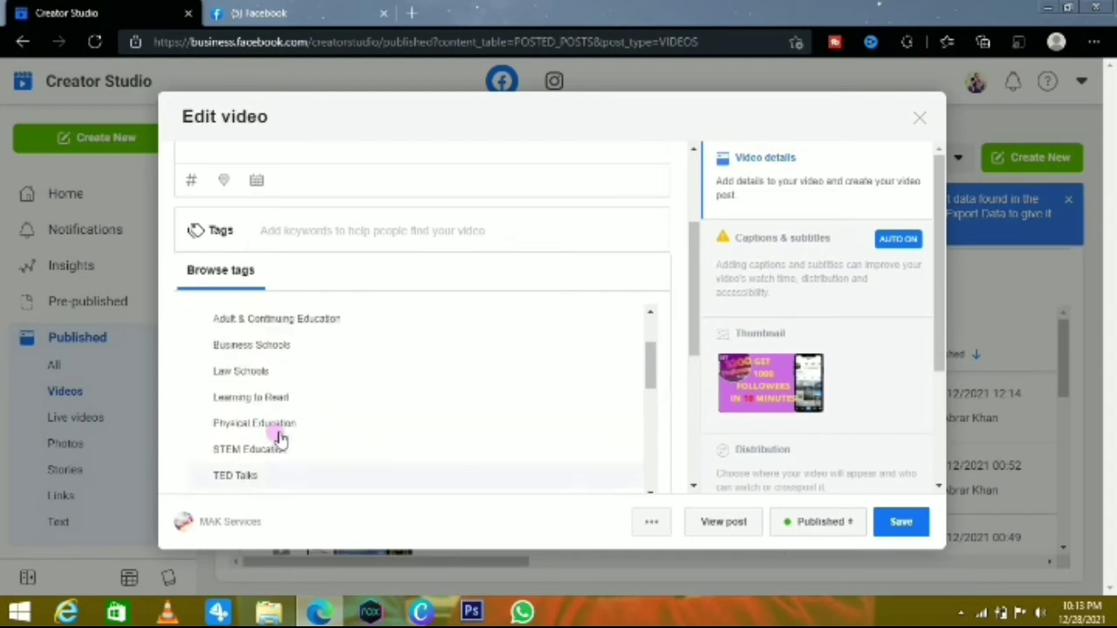
{"action": "scroll", "coordinate": [279, 438], "scroll_direction": "up", "scroll_amount": 2}
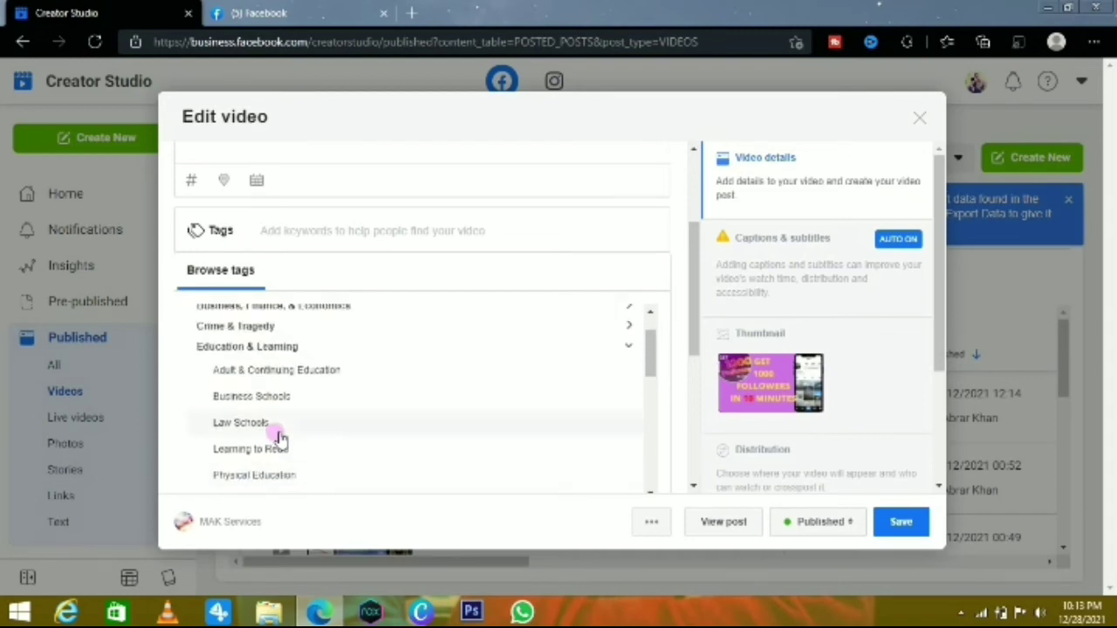
{"action": "scroll", "coordinate": [279, 438], "scroll_direction": "up", "scroll_amount": 2}
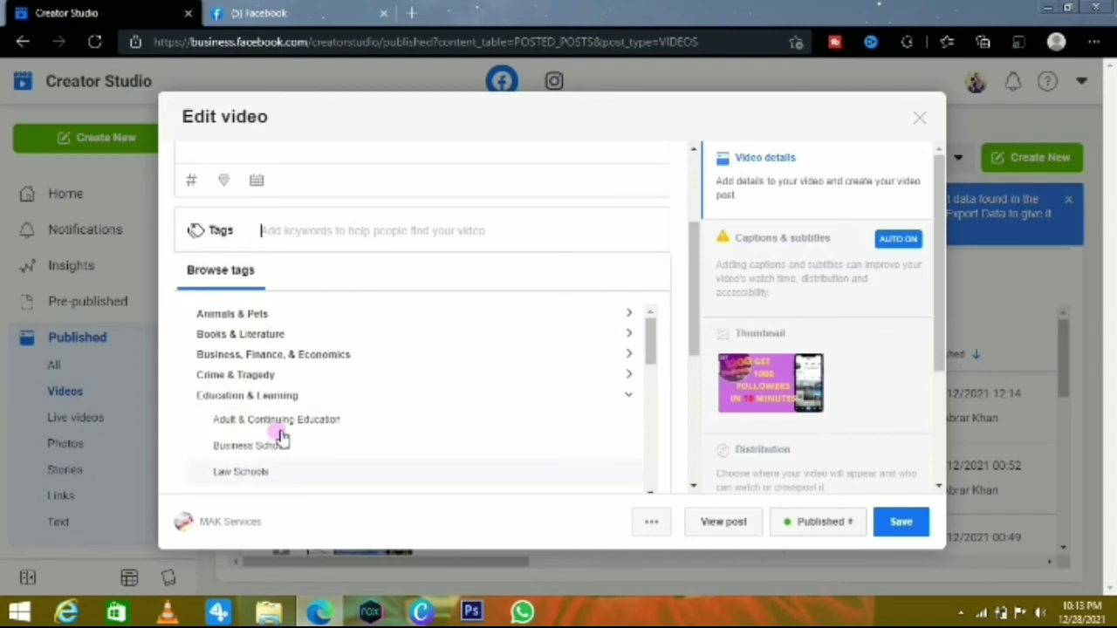
{"action": "scroll", "coordinate": [280, 438], "scroll_direction": "down", "scroll_amount": 2}
{"action": "scroll", "coordinate": [279, 438], "scroll_direction": "down", "scroll_amount": 2}
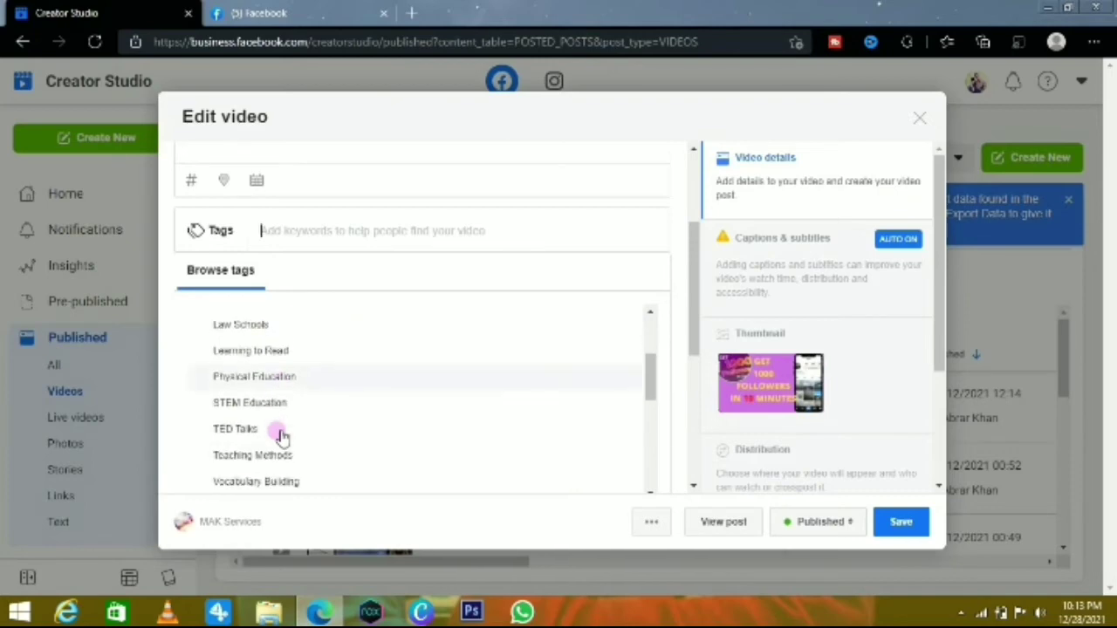
{"action": "left_click", "coordinate": [284, 412]}
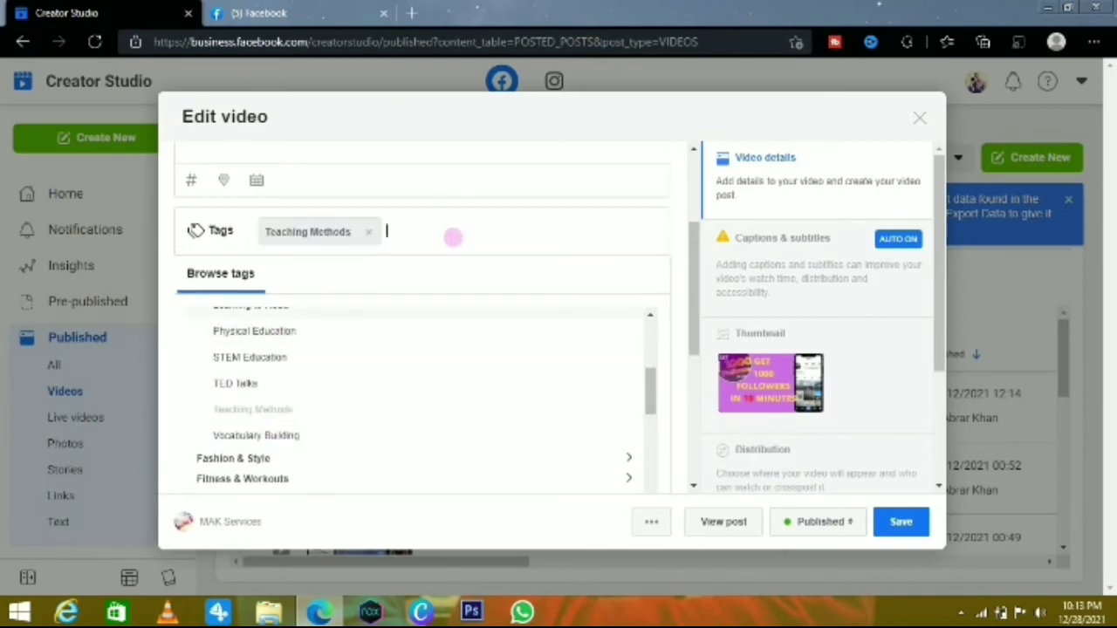
- Look through the remaining tag categories, then review the video's description and tags
{"action": "left_click", "coordinate": [488, 240]}
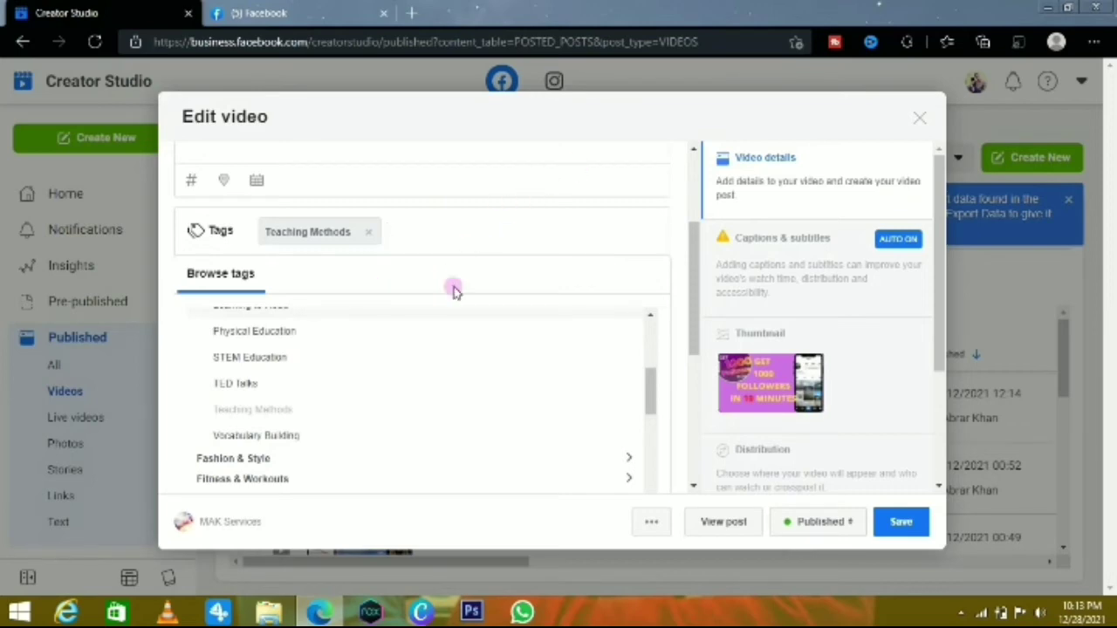
{"action": "scroll", "coordinate": [425, 379], "scroll_direction": "down", "scroll_amount": 1}
{"action": "scroll", "coordinate": [425, 379], "scroll_direction": "down", "scroll_amount": 1}
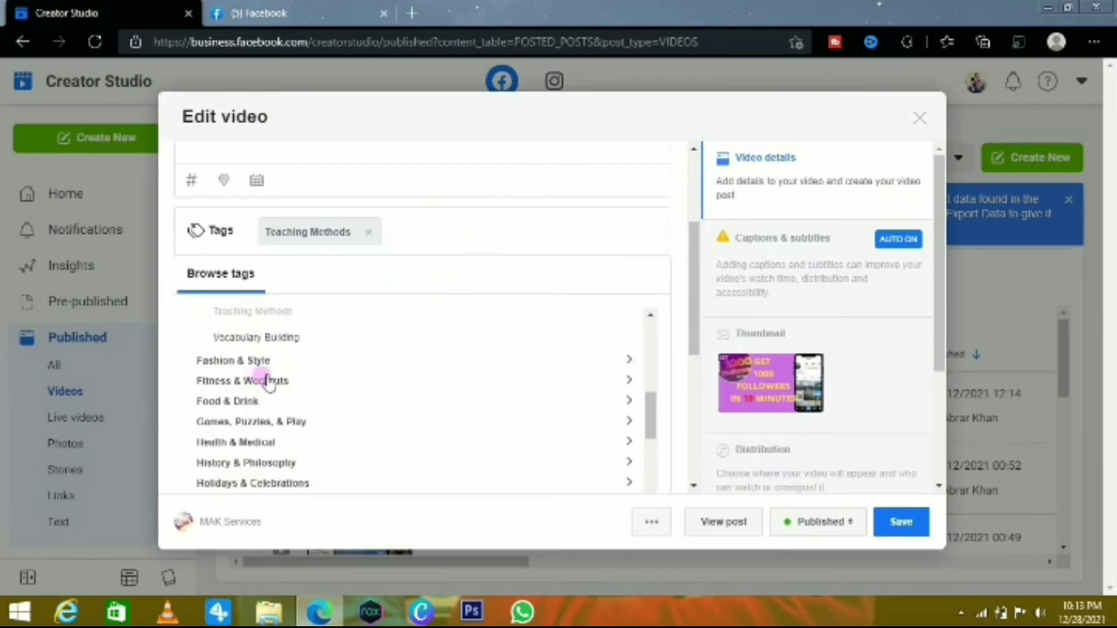
{"action": "scroll", "coordinate": [266, 377], "scroll_direction": "down", "scroll_amount": 1}
{"action": "scroll", "coordinate": [266, 378], "scroll_direction": "down", "scroll_amount": 4}
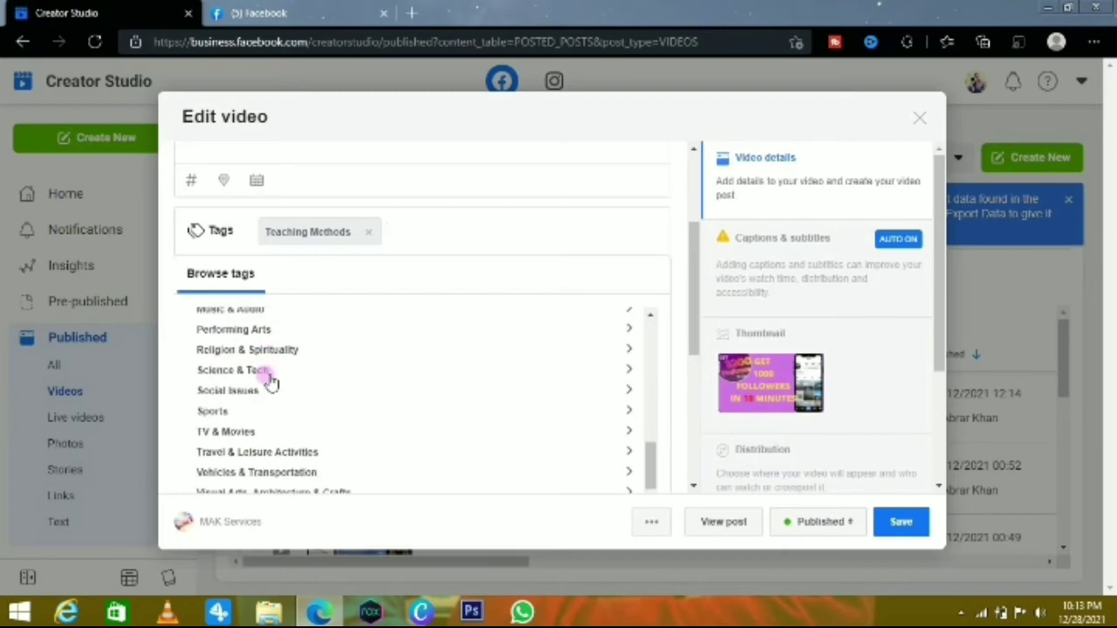
{"action": "scroll", "coordinate": [273, 381], "scroll_direction": "down", "scroll_amount": 2}
{"action": "scroll", "coordinate": [271, 375], "scroll_direction": "up", "scroll_amount": 4}
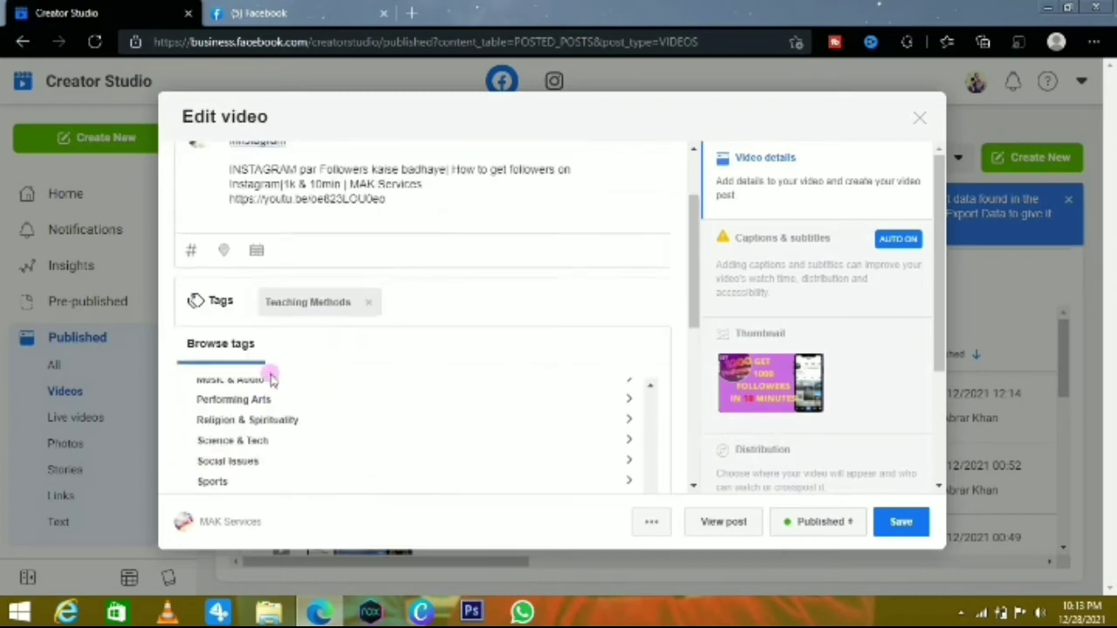
{"action": "scroll", "coordinate": [273, 377], "scroll_direction": "up", "scroll_amount": 1}
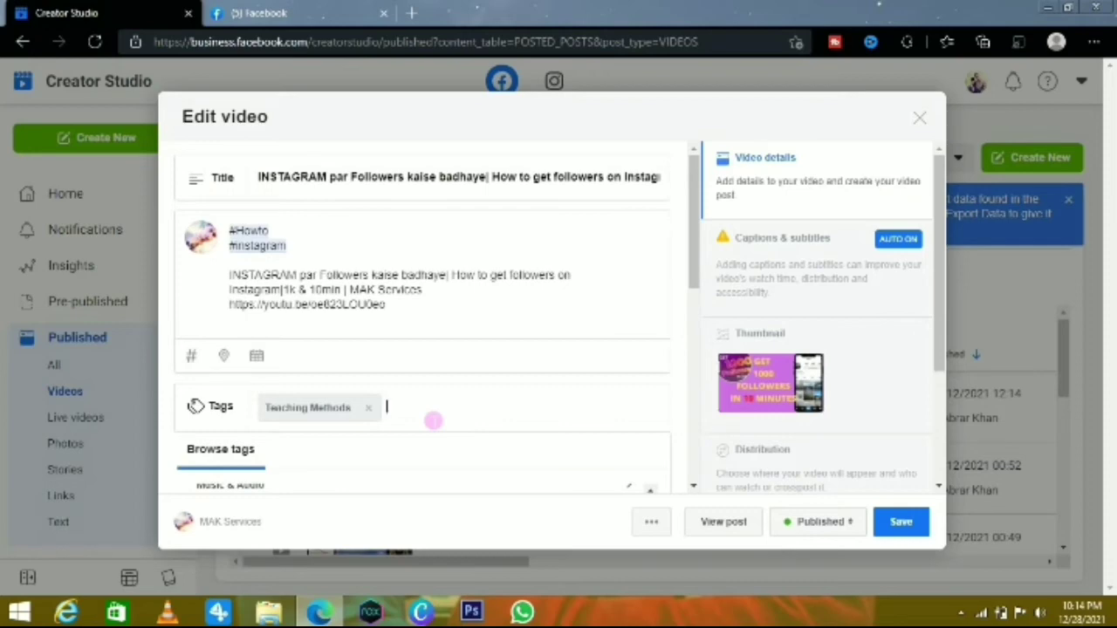
- Add the custom tag "Instagarm" to the video's tags
{"action": "left_click", "coordinate": [434, 421]}
{"action": "type", "text": "I"}
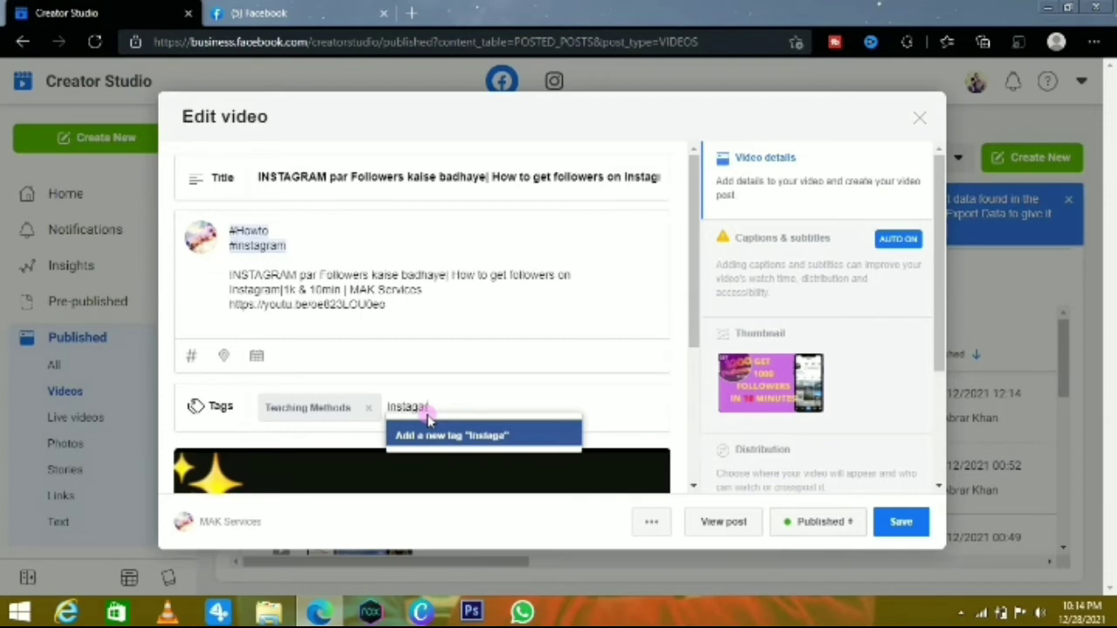
{"action": "type", "text": "nstagarm"}
{"action": "left_click", "coordinate": [429, 426]}
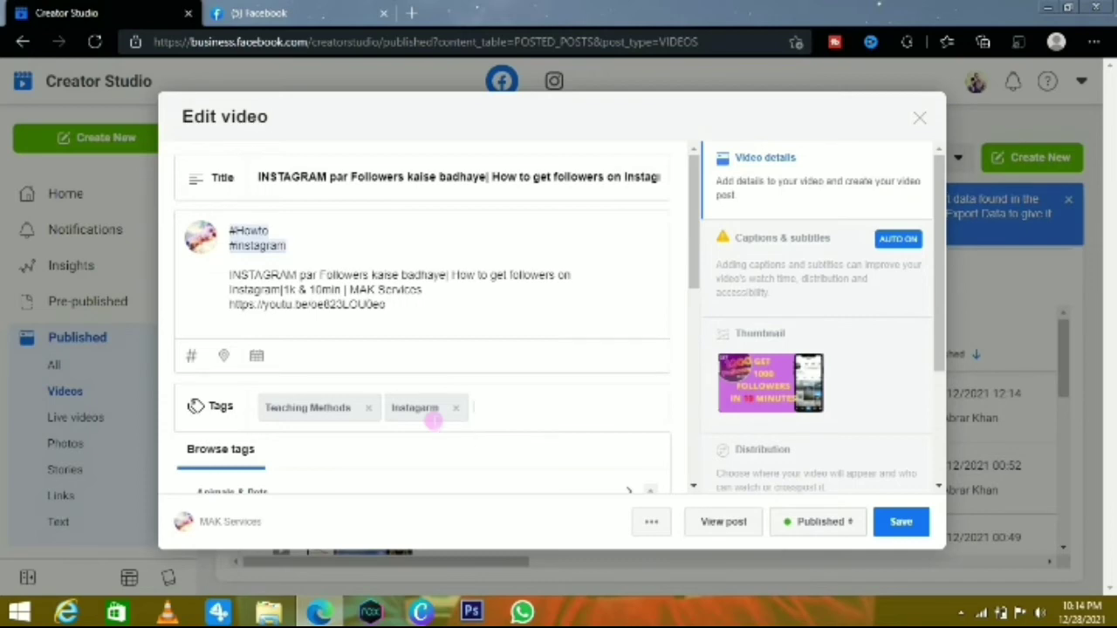
- Add the custom tag "How to increase your followers" to the video, correcting the misspelled word "increas" to "increase"
{"action": "type", "text": "H"}
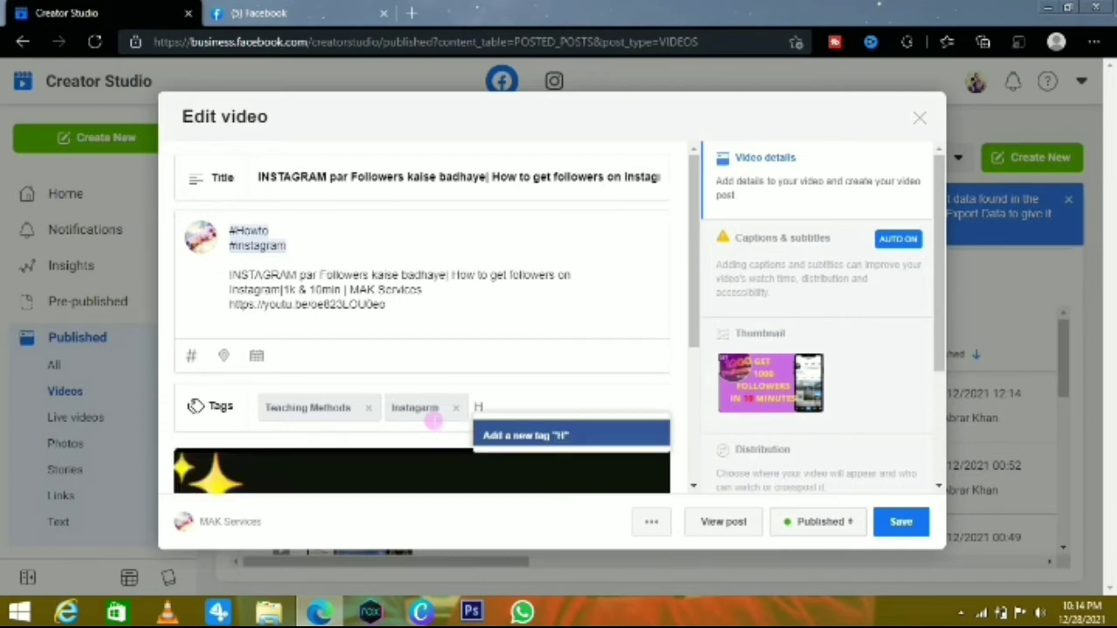
{"action": "type", "text": "ow to increas"}
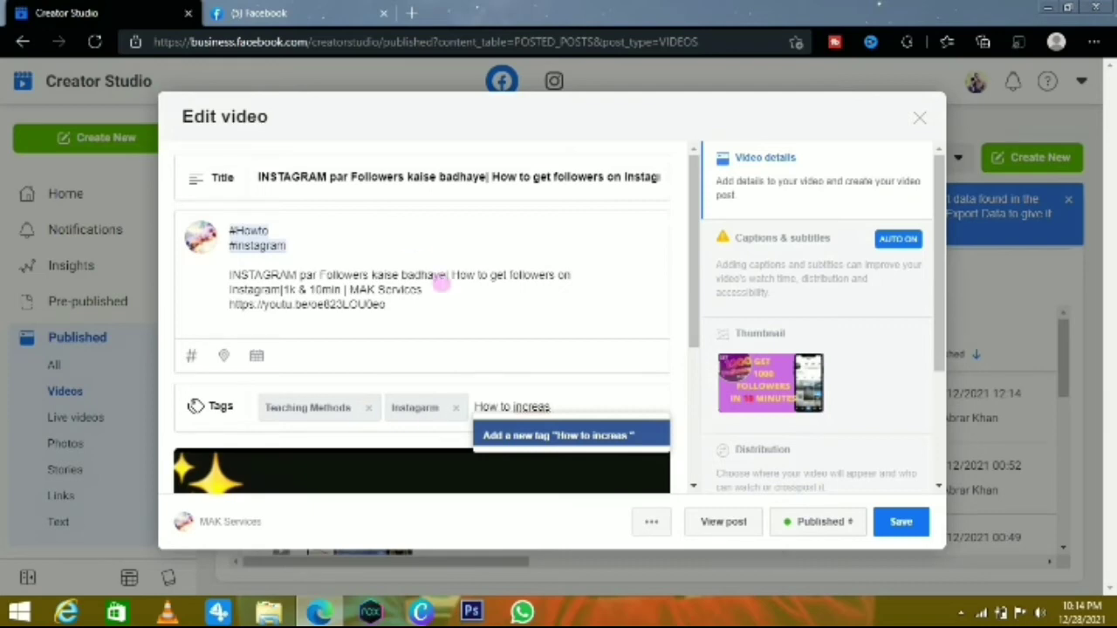
{"action": "right_click", "coordinate": [528, 404]}
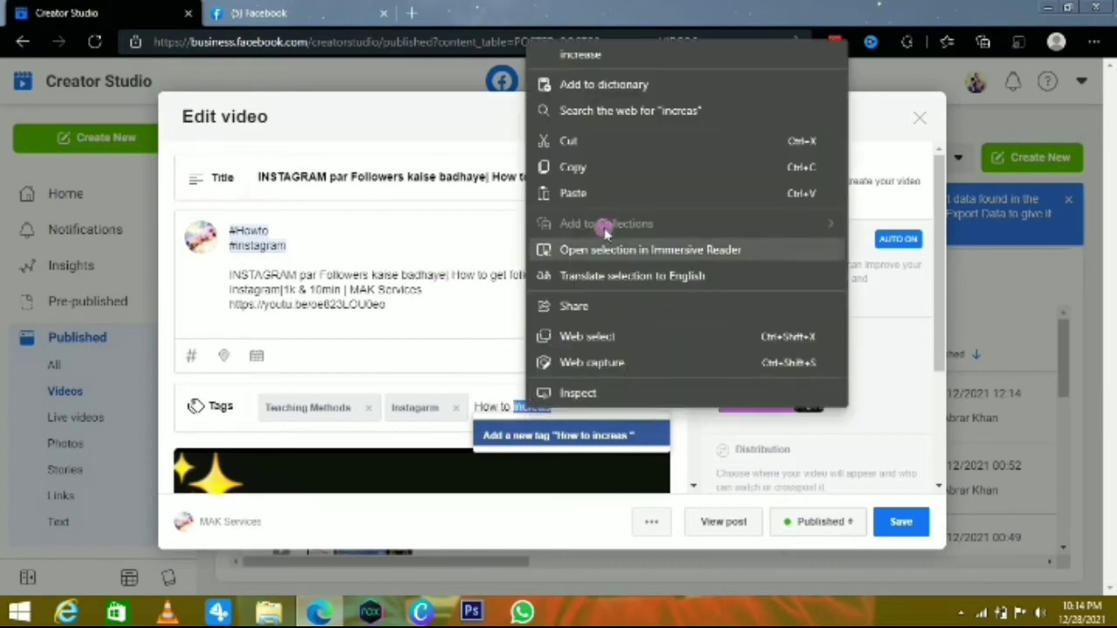
{"action": "left_click", "coordinate": [583, 54]}
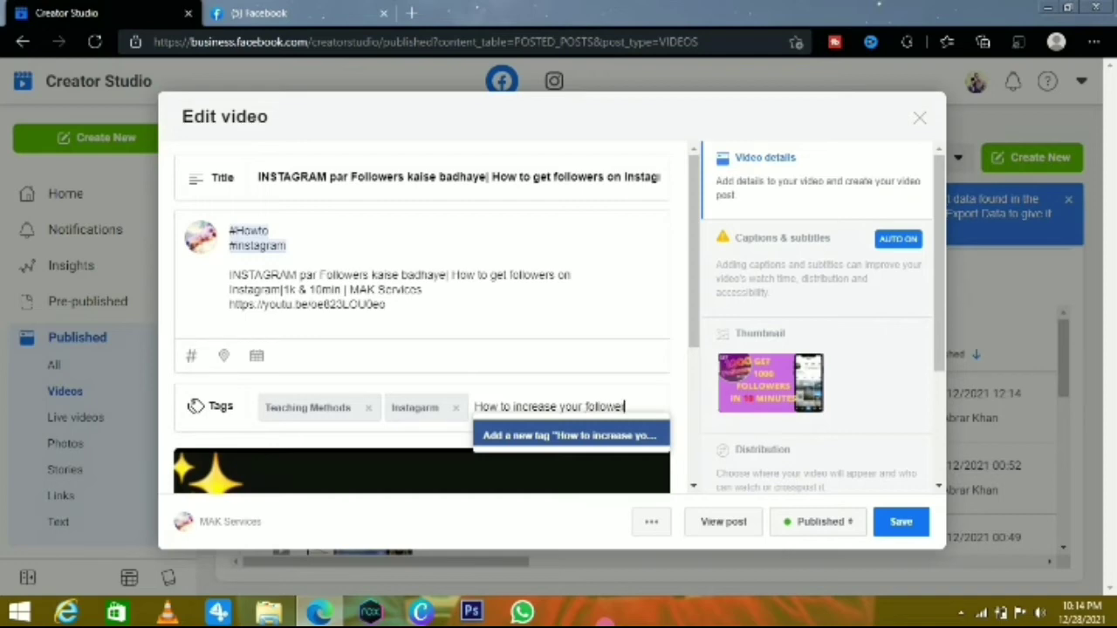
{"action": "key", "text": "Return"}
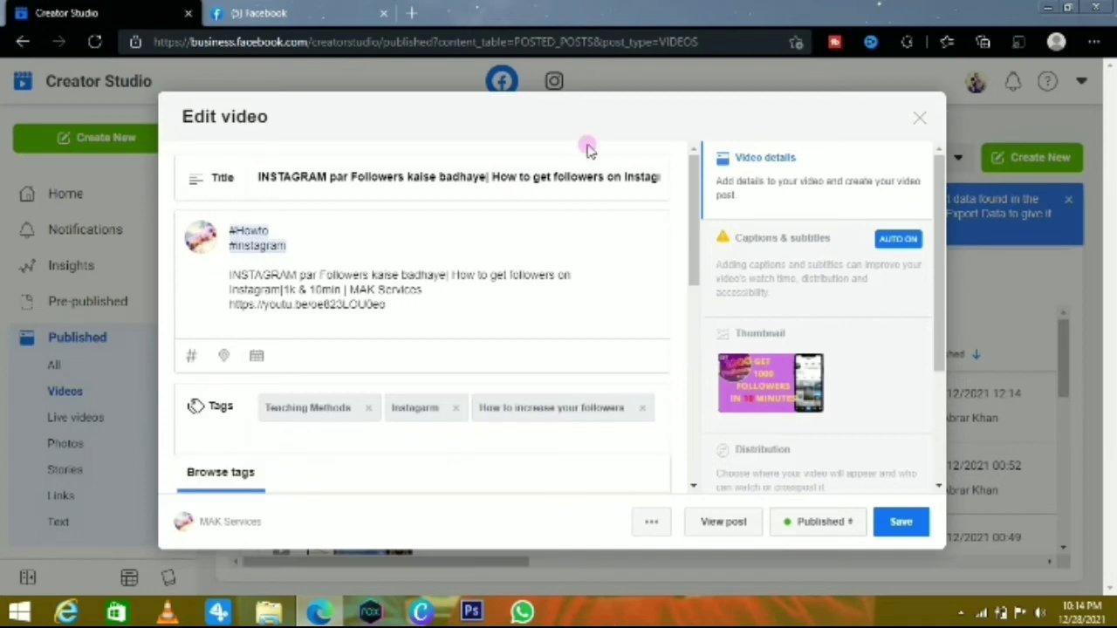
- Look through the browsable tag categories and the video preview, then return to the description and added tags
{"action": "scroll", "coordinate": [506, 391], "scroll_direction": "down", "scroll_amount": 1}
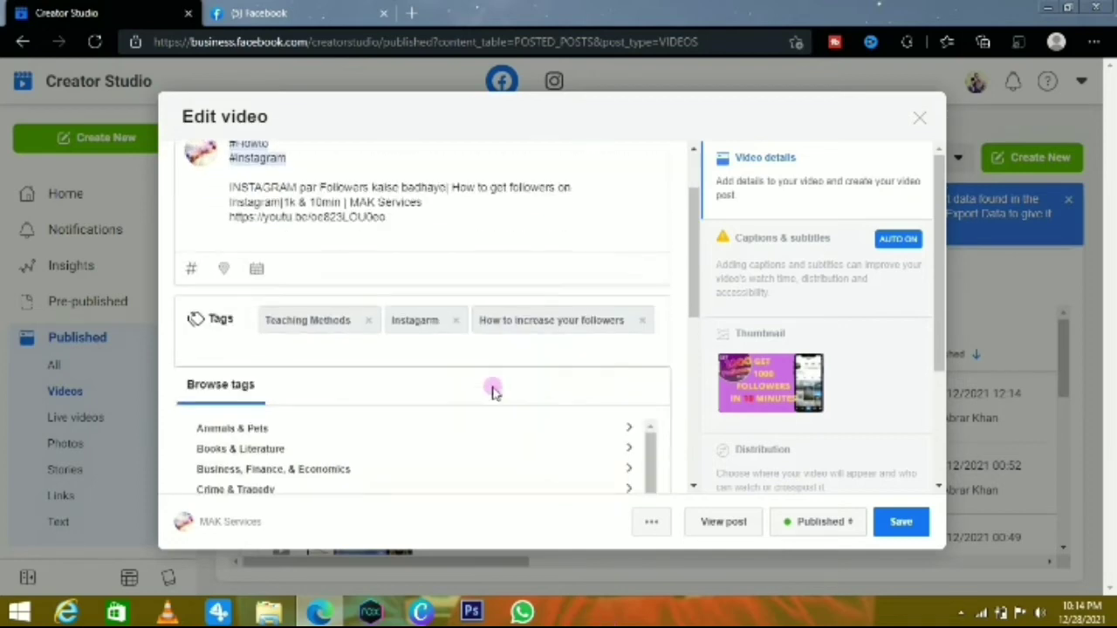
{"action": "scroll", "coordinate": [489, 390], "scroll_direction": "down", "scroll_amount": 1}
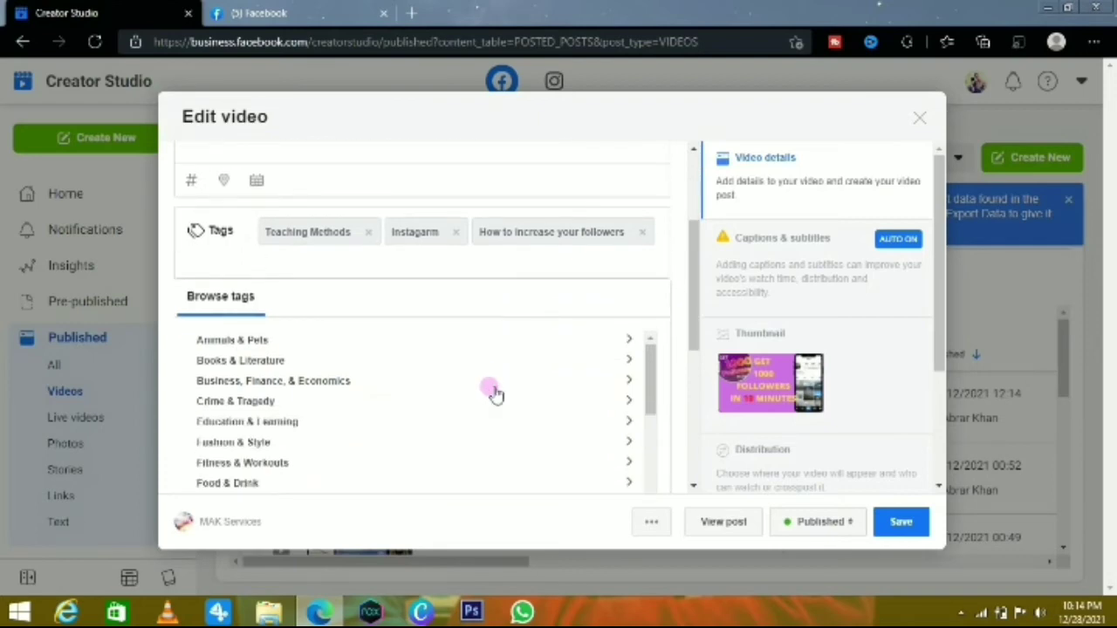
{"action": "scroll", "coordinate": [495, 395], "scroll_direction": "down", "scroll_amount": 5}
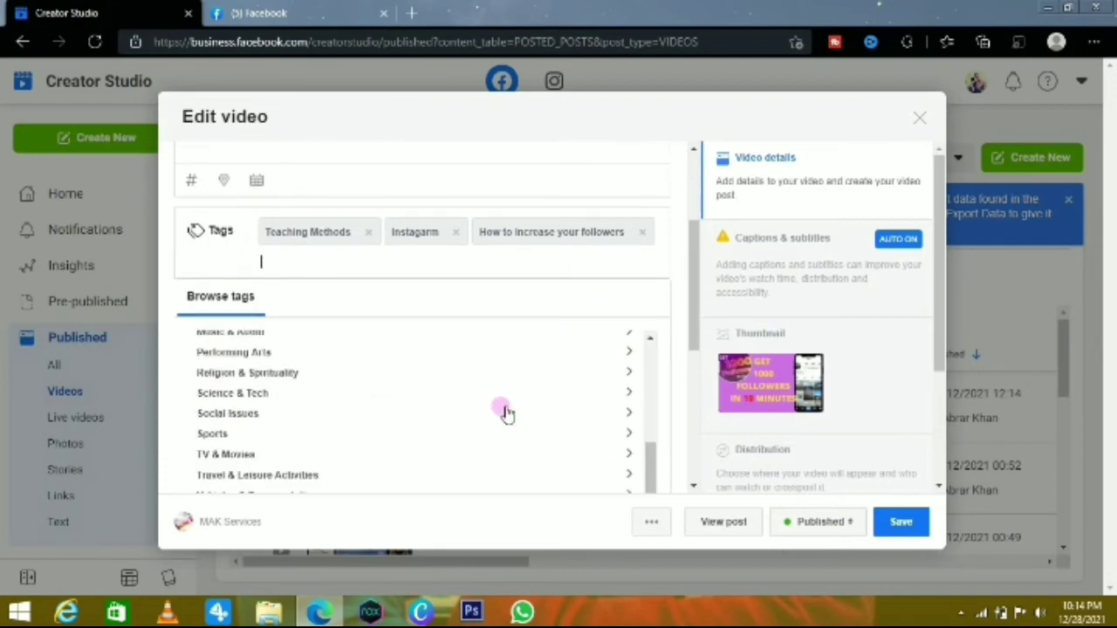
{"action": "scroll", "coordinate": [515, 423], "scroll_direction": "down", "scroll_amount": 5}
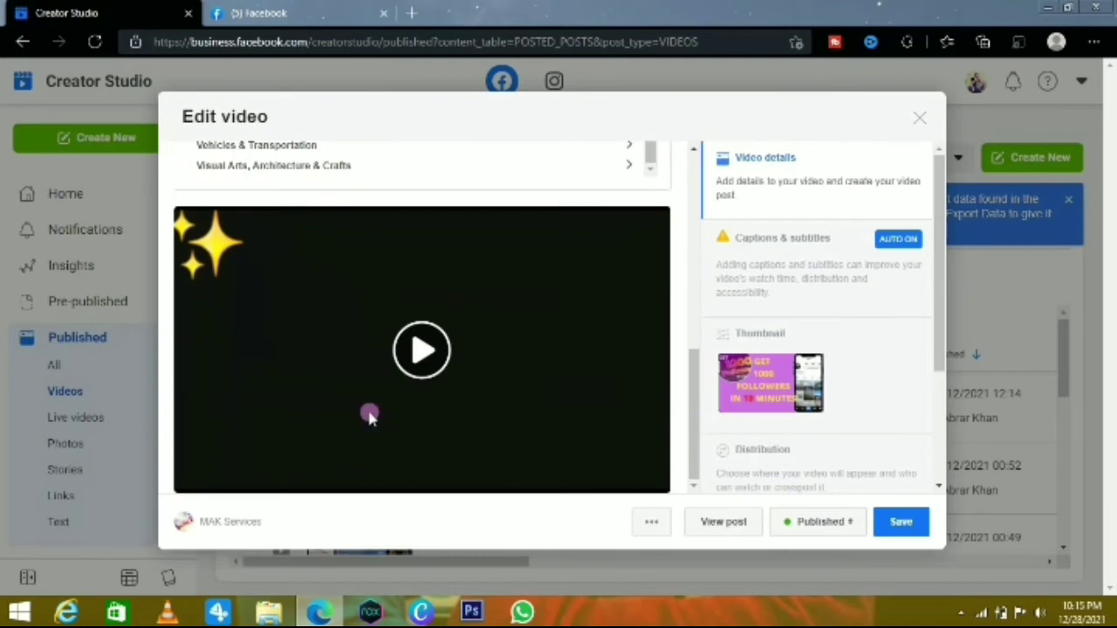
{"action": "scroll", "coordinate": [484, 346], "scroll_direction": "up", "scroll_amount": 1}
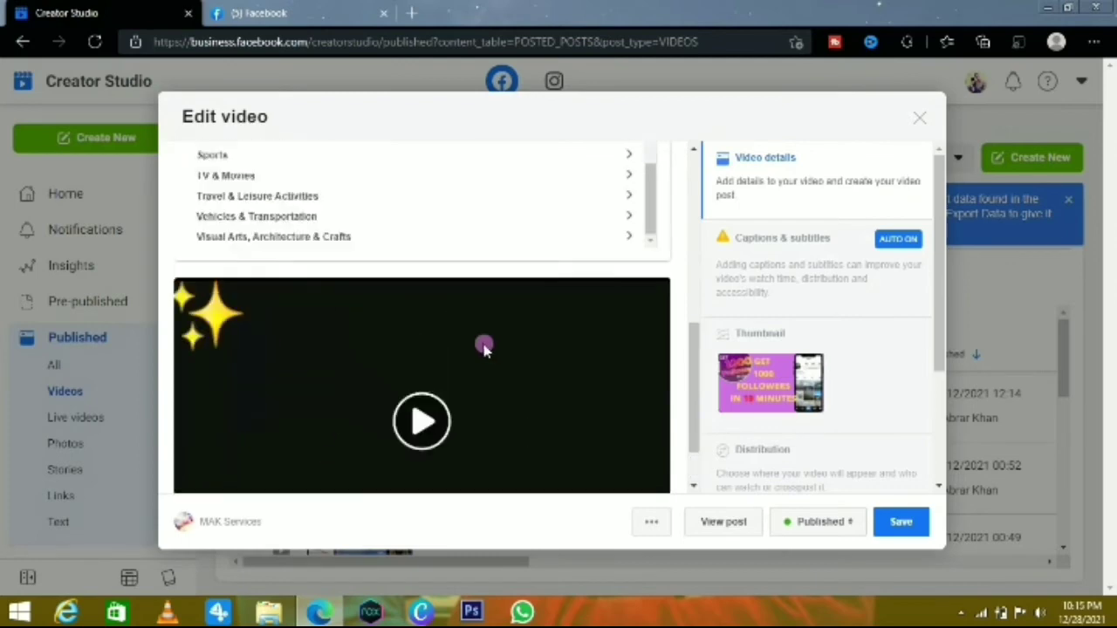
{"action": "scroll", "coordinate": [484, 347], "scroll_direction": "up", "scroll_amount": 5}
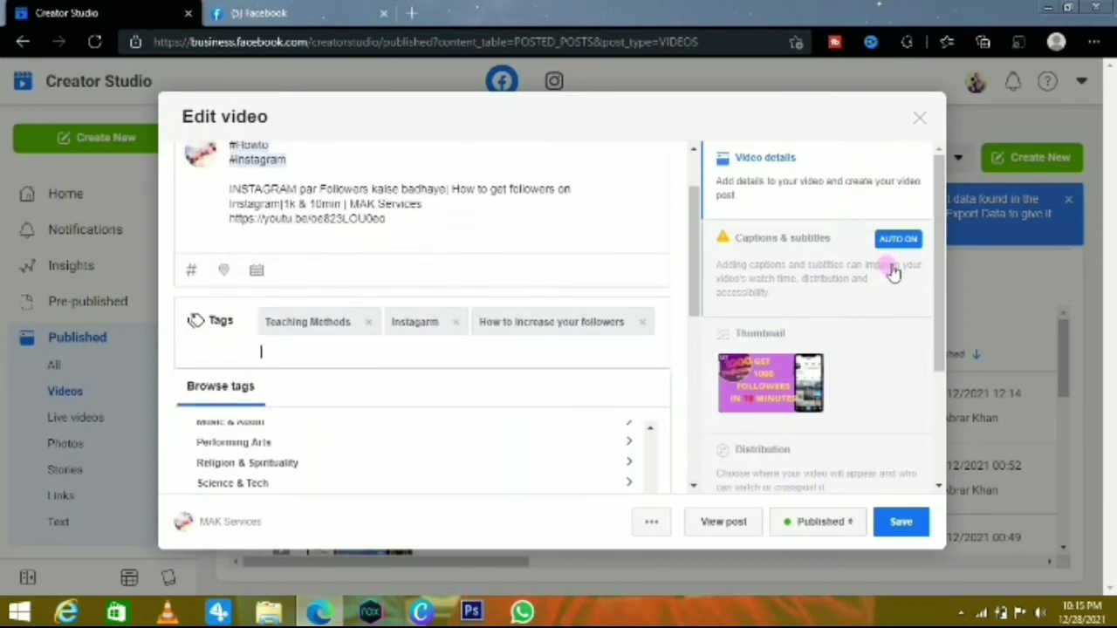
- Open the video's captions and subtitles settings and turn off auto-generated captions
{"action": "left_click", "coordinate": [811, 253]}
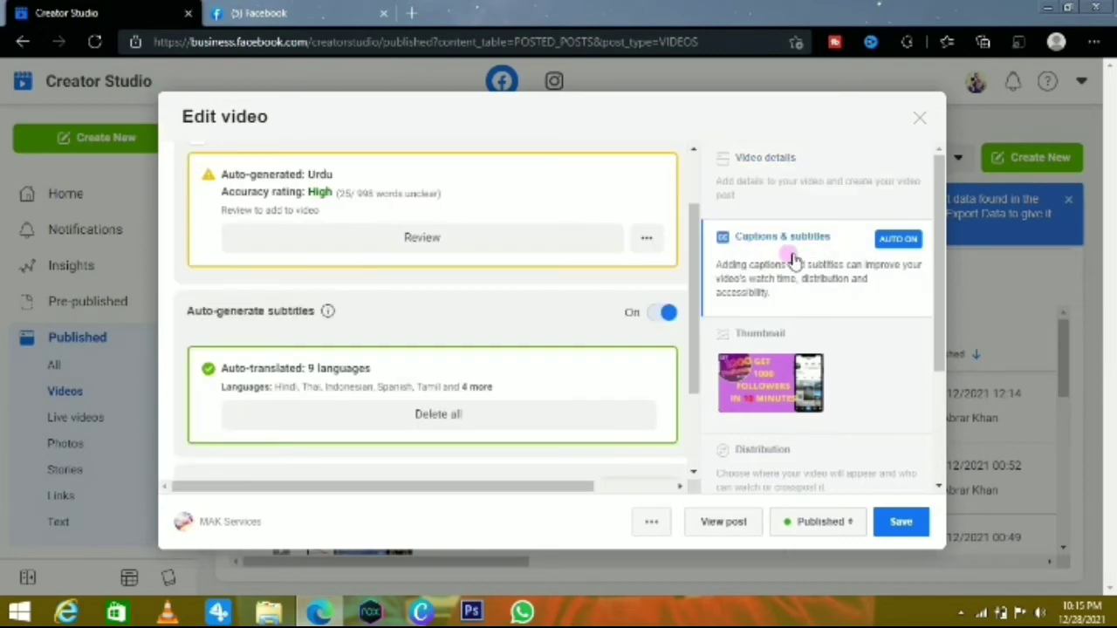
{"action": "scroll", "coordinate": [602, 307], "scroll_direction": "up", "scroll_amount": 1}
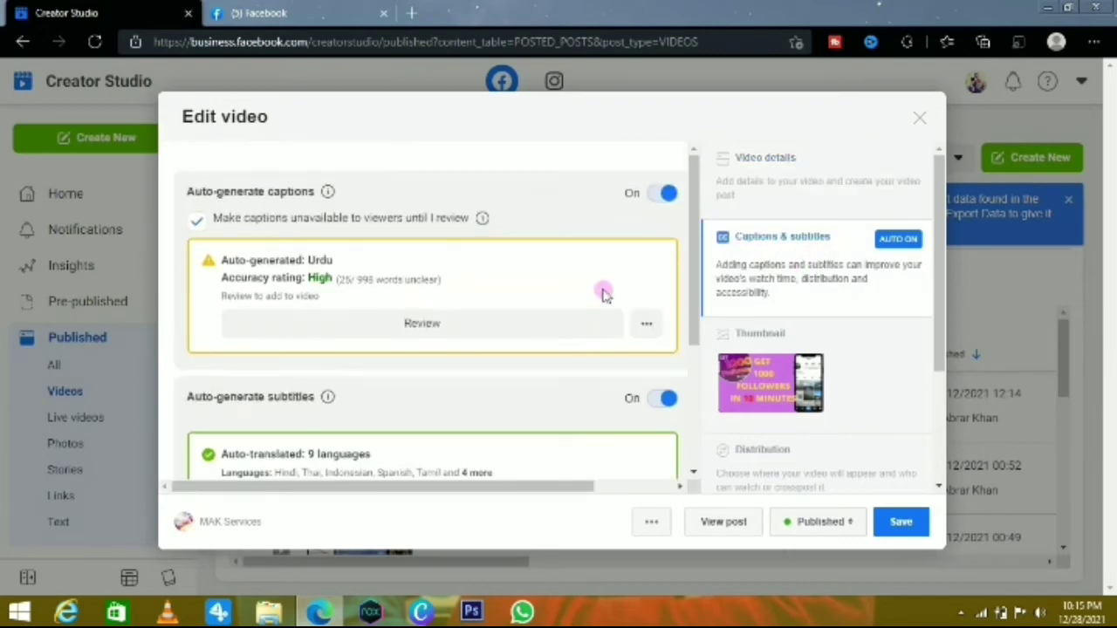
{"action": "left_click", "coordinate": [665, 193]}
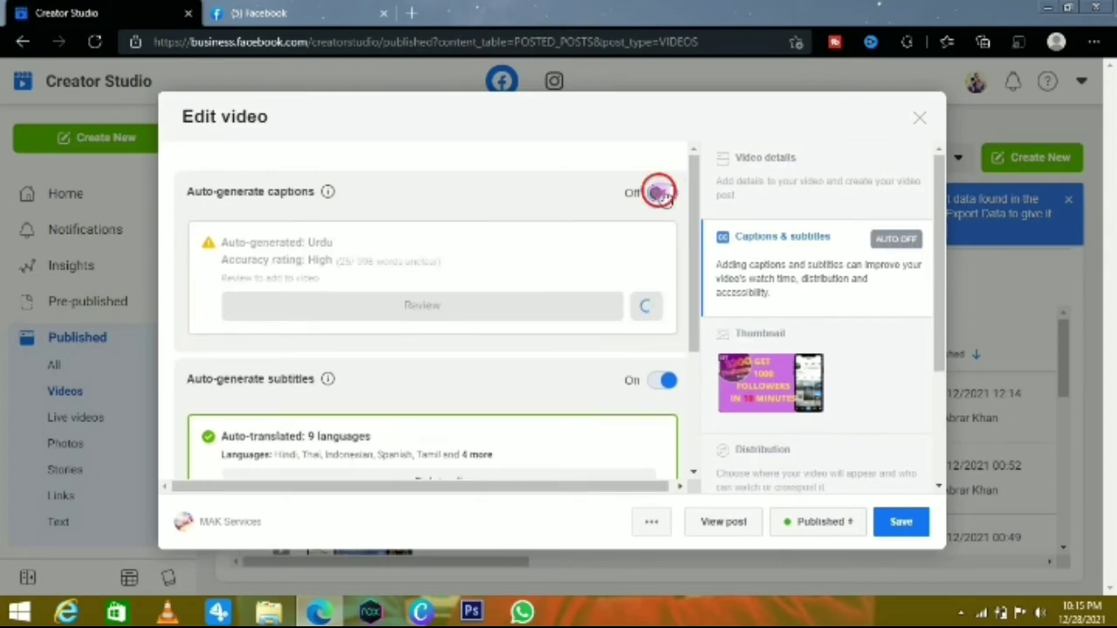
{"action": "scroll", "coordinate": [518, 250], "scroll_direction": "down", "scroll_amount": 1}
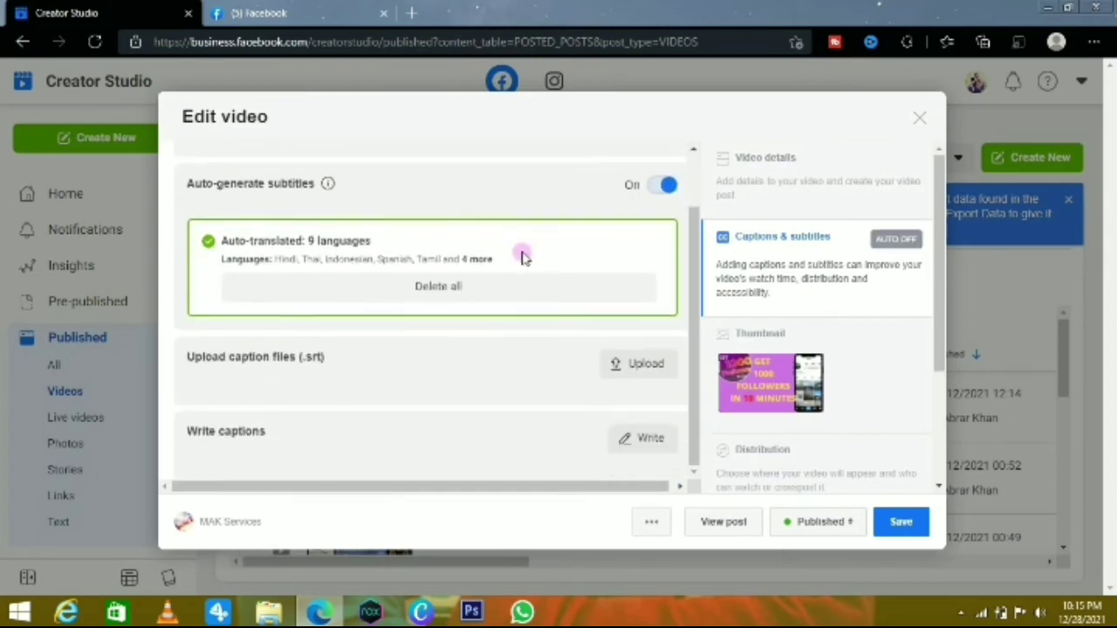
{"action": "scroll", "coordinate": [522, 257], "scroll_direction": "up", "scroll_amount": 1}
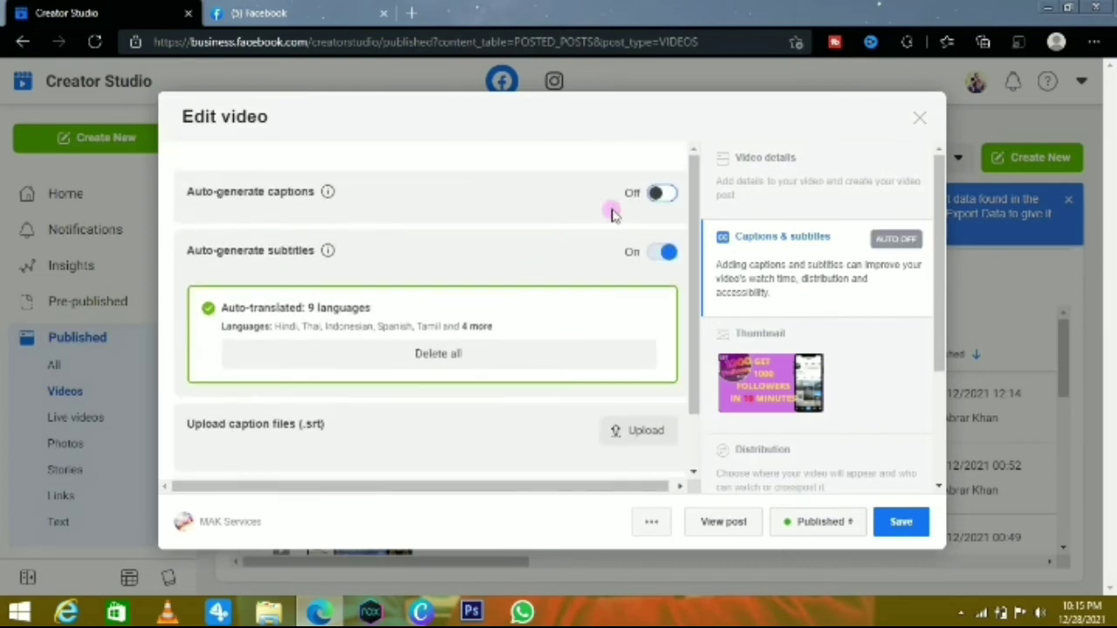
- Turn auto-generated captions back on and retry generating them
{"action": "left_click", "coordinate": [665, 193]}
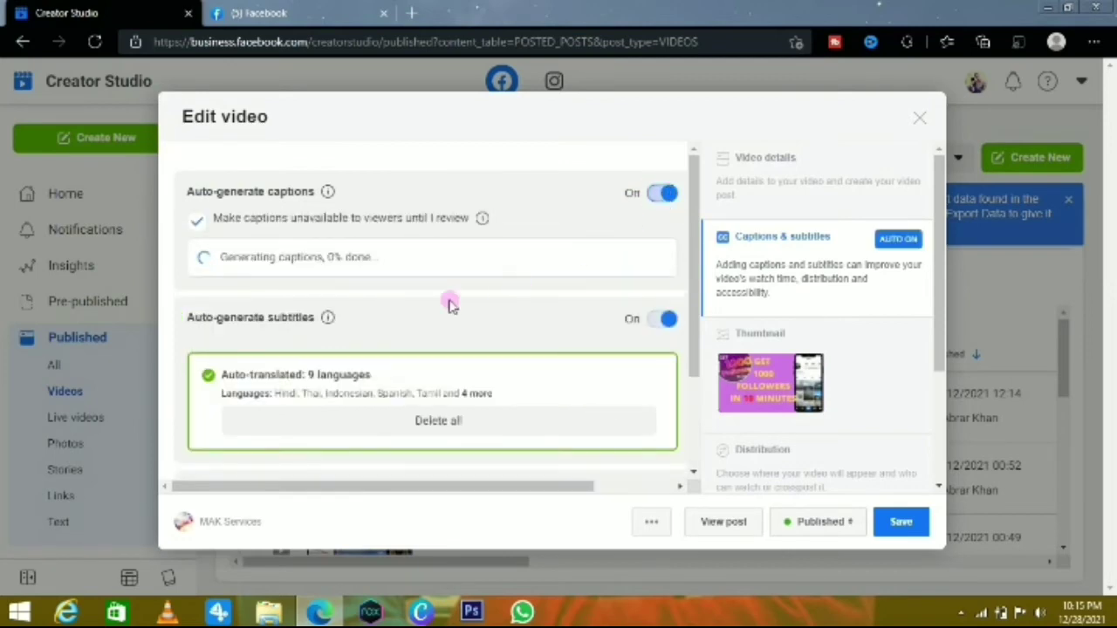
{"action": "scroll", "coordinate": [471, 279], "scroll_direction": "down", "scroll_amount": 1}
{"action": "left_click", "coordinate": [488, 244]}
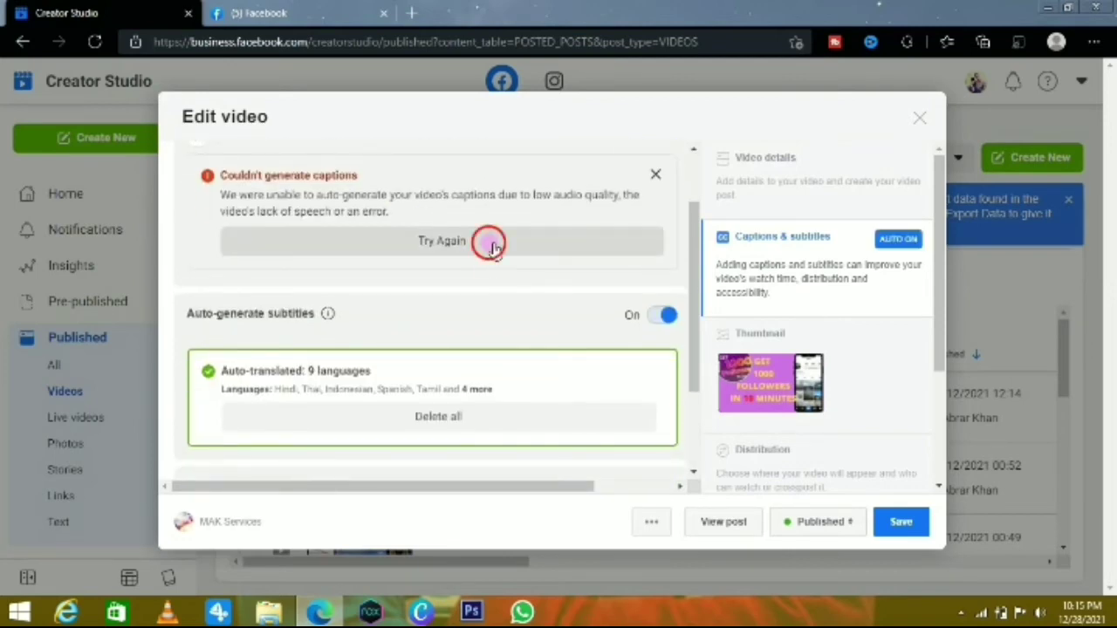
- Examine the settings for auto-generated subtitles, uploading .srt caption files and writing captions manually
{"action": "scroll", "coordinate": [443, 278], "scroll_direction": "down", "scroll_amount": 2}
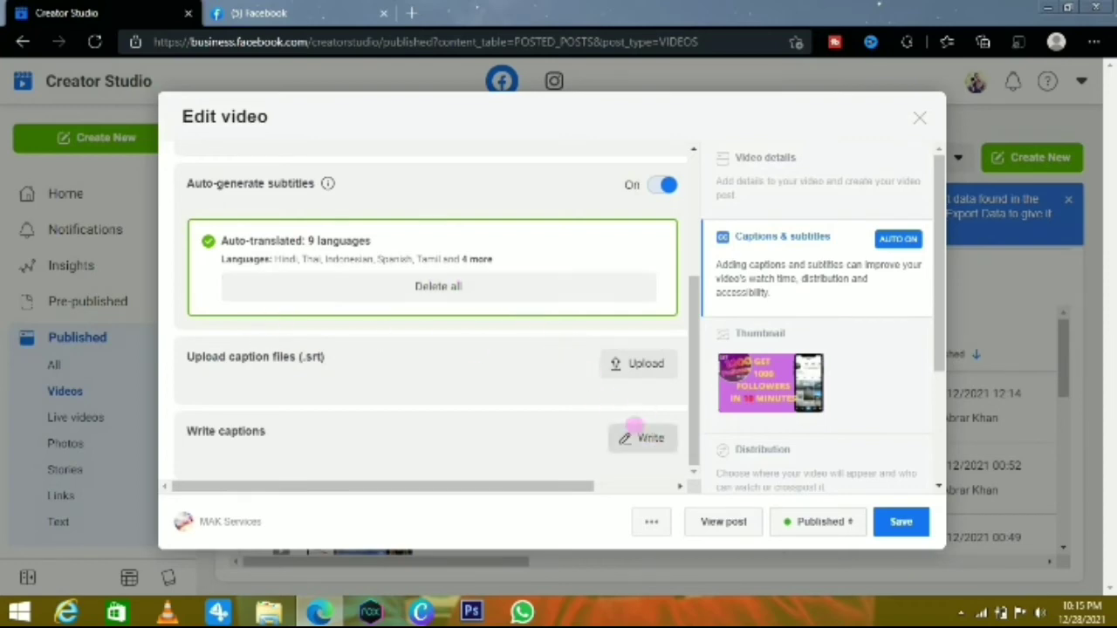
{"action": "left_click", "coordinate": [624, 435]}
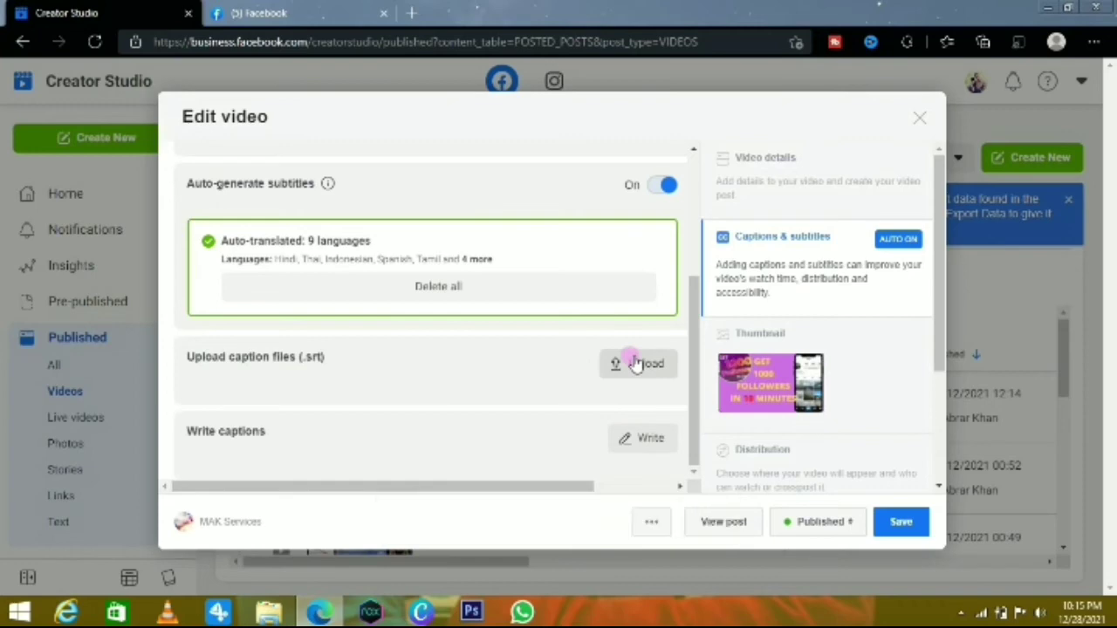
{"action": "scroll", "coordinate": [558, 349], "scroll_direction": "up", "scroll_amount": 1}
{"action": "scroll", "coordinate": [545, 433], "scroll_direction": "down", "scroll_amount": 1}
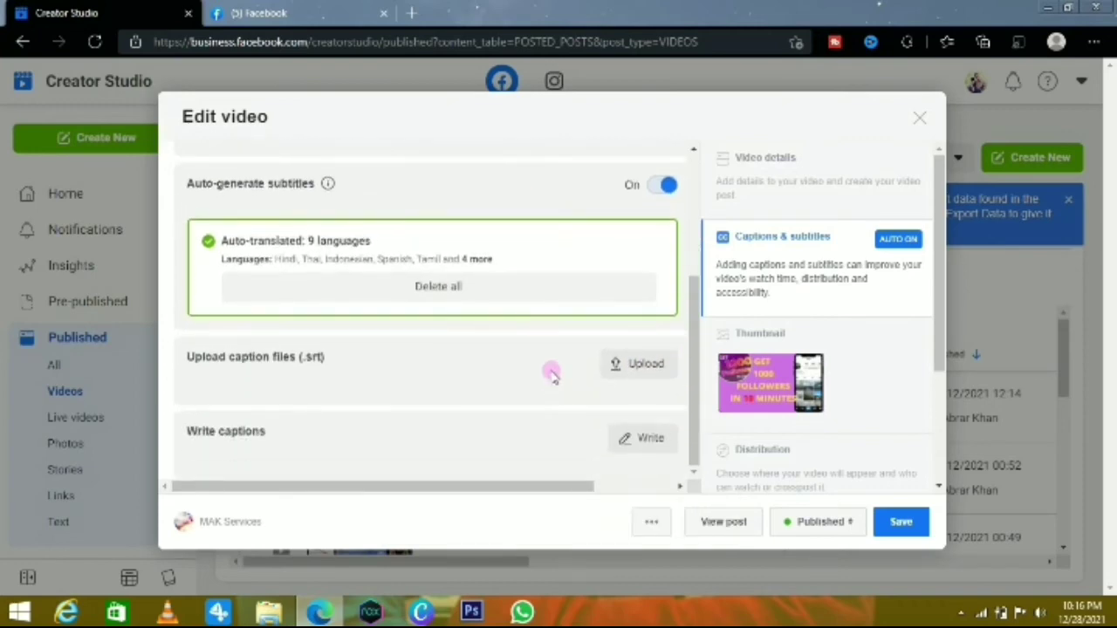
{"action": "scroll", "coordinate": [549, 369], "scroll_direction": "up", "scroll_amount": 3}
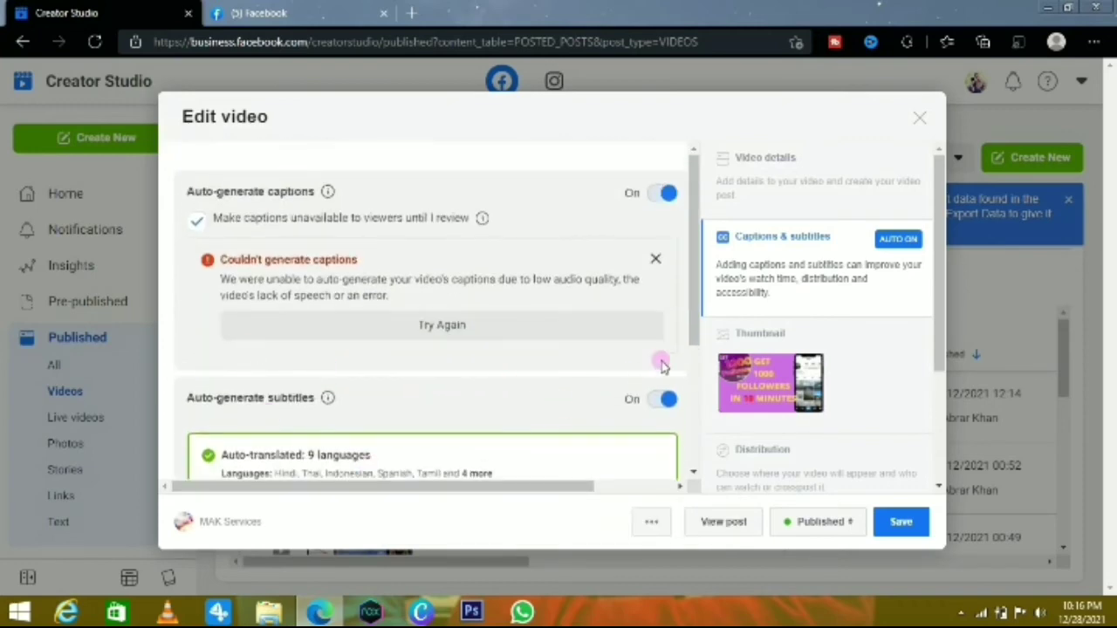
- Open the video's thumbnail settings and look over the auto-generated image choices
{"action": "left_click", "coordinate": [841, 353]}
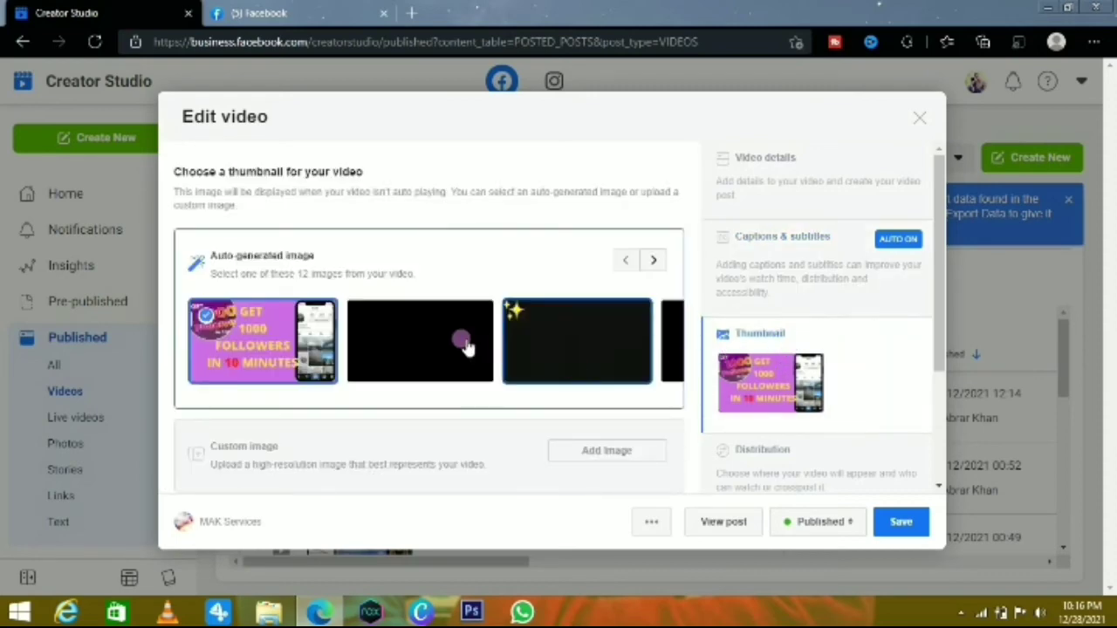
{"action": "left_click", "coordinate": [409, 348]}
{"action": "left_click", "coordinate": [574, 327]}
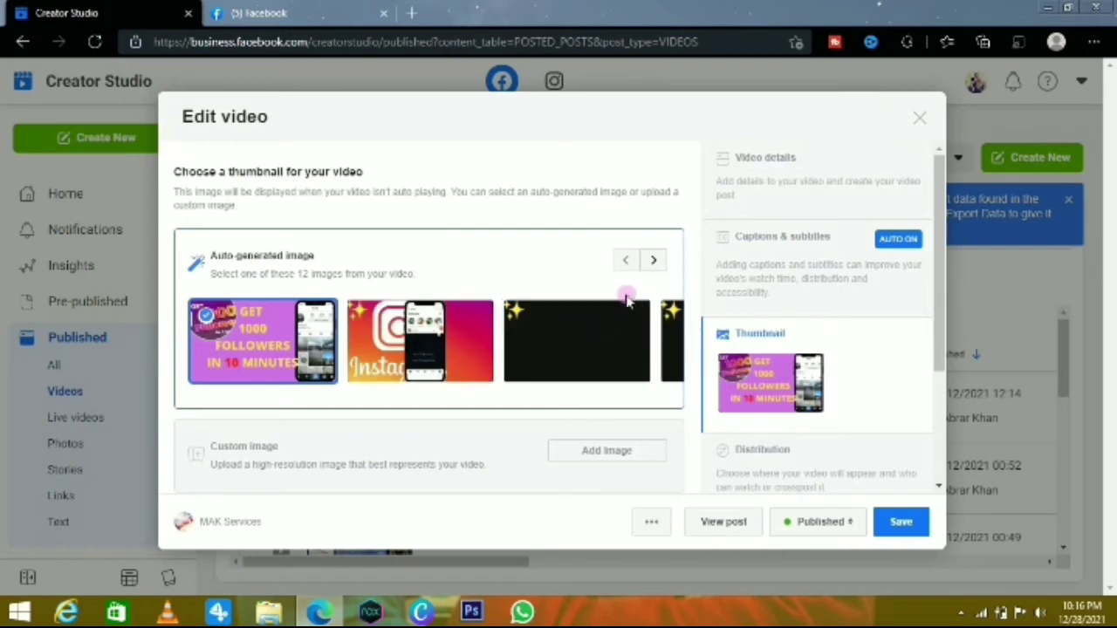
{"action": "left_click", "coordinate": [397, 348]}
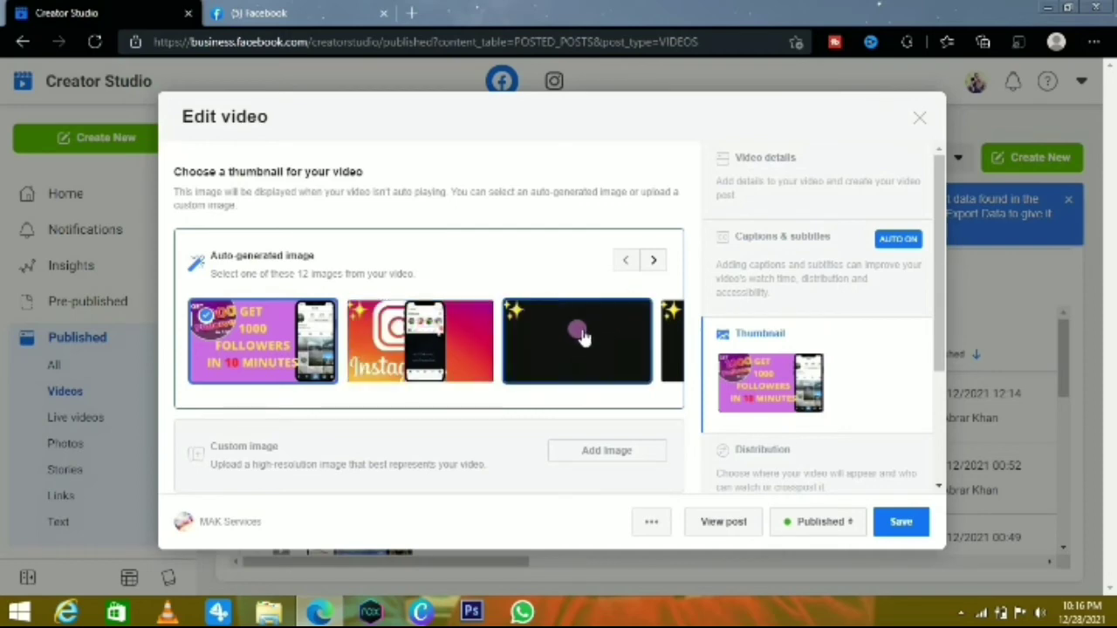
{"action": "left_click", "coordinate": [284, 349]}
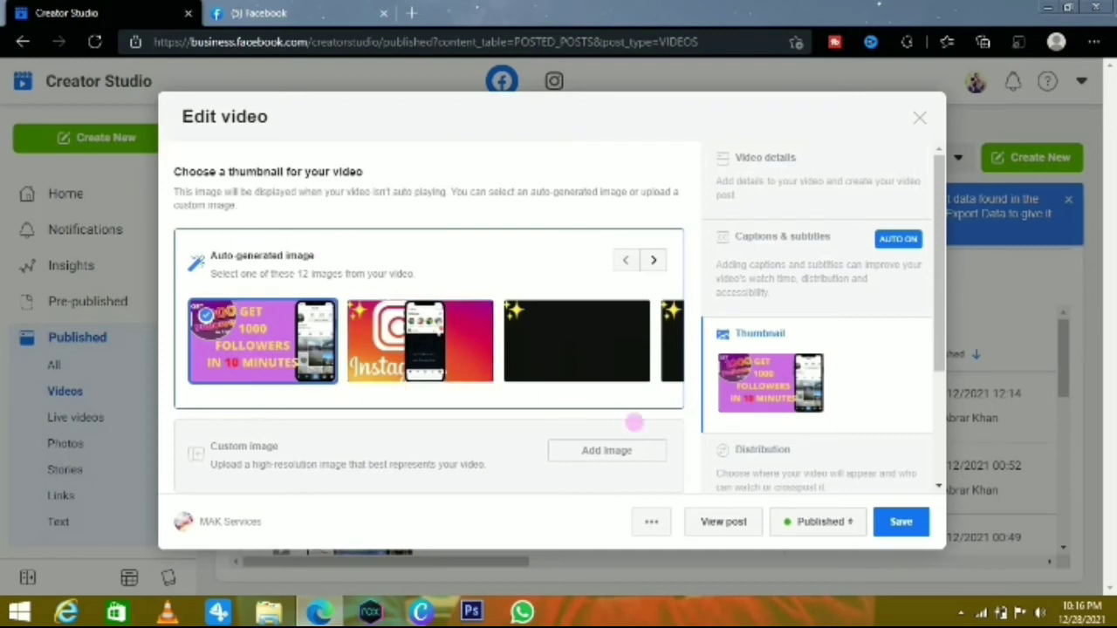
{"action": "left_click", "coordinate": [578, 377]}
- Upload the "Get 1000 Followers in 10 Minutes" image from the Desktop's "you tube work" folder as the custom thumbnail
{"action": "left_click", "coordinate": [621, 455]}
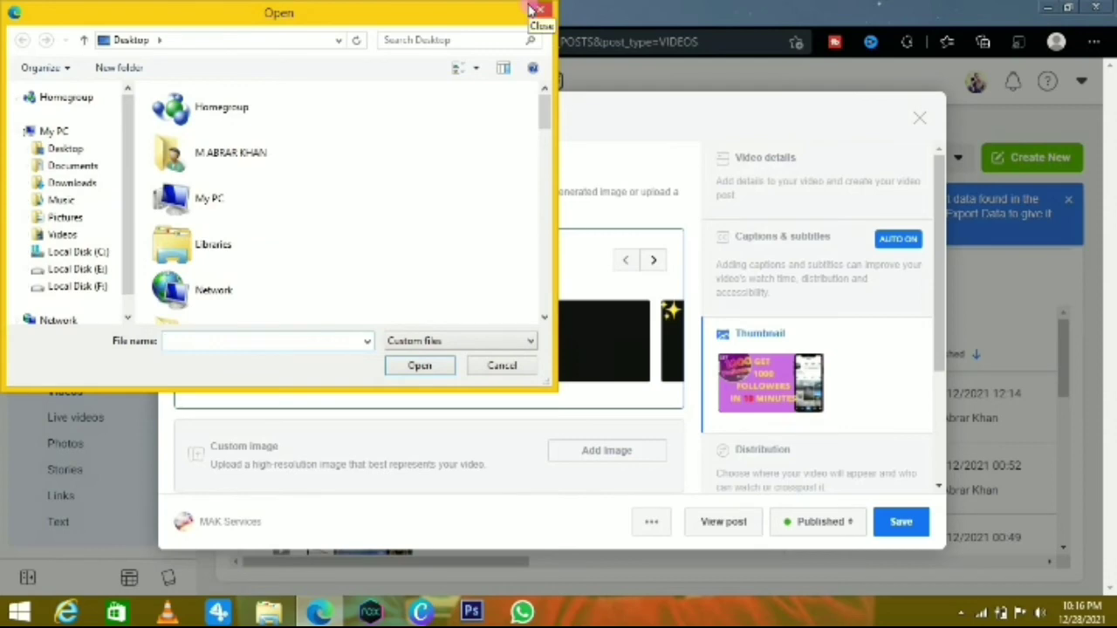
{"action": "left_click", "coordinate": [61, 149]}
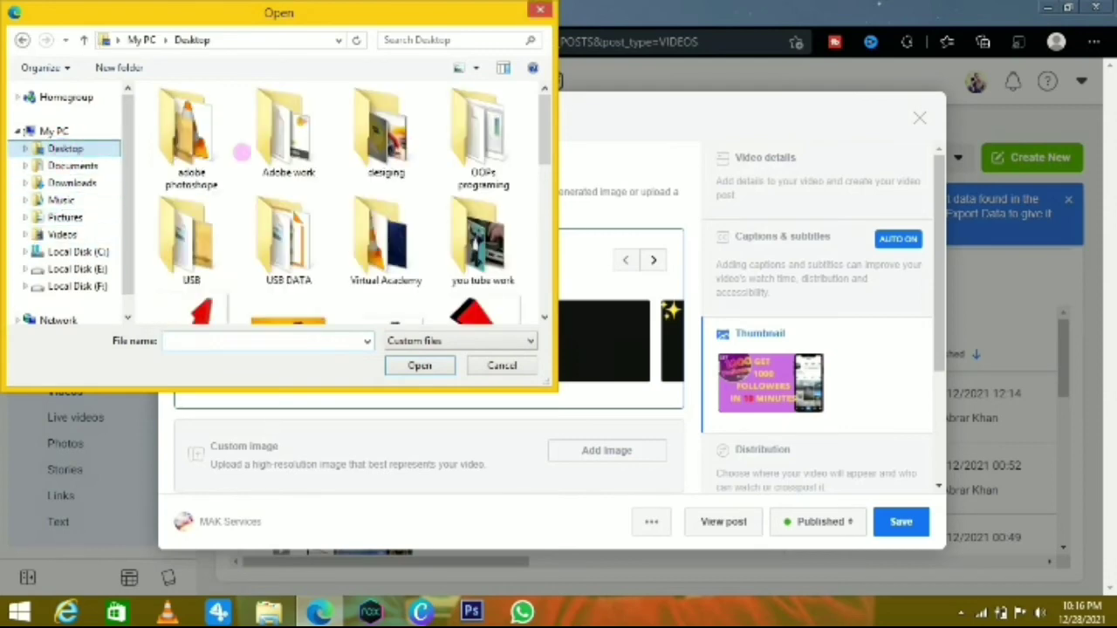
{"action": "right_click", "coordinate": [479, 247]}
{"action": "left_click", "coordinate": [510, 174]}
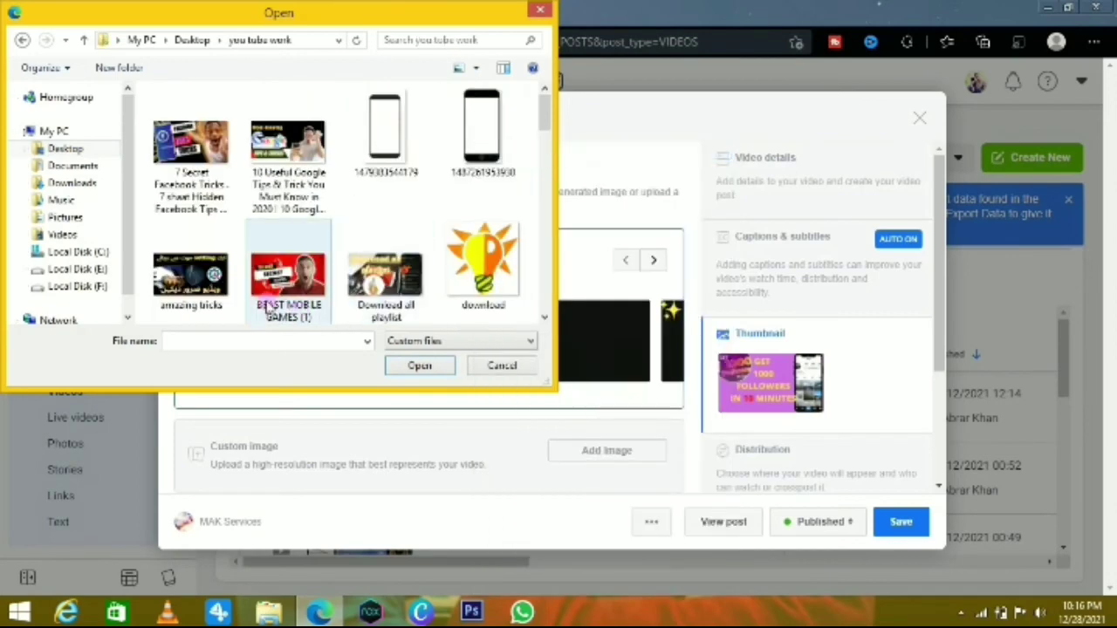
{"action": "scroll", "coordinate": [273, 300], "scroll_direction": "down", "scroll_amount": 5}
{"action": "scroll", "coordinate": [301, 257], "scroll_direction": "down", "scroll_amount": 4}
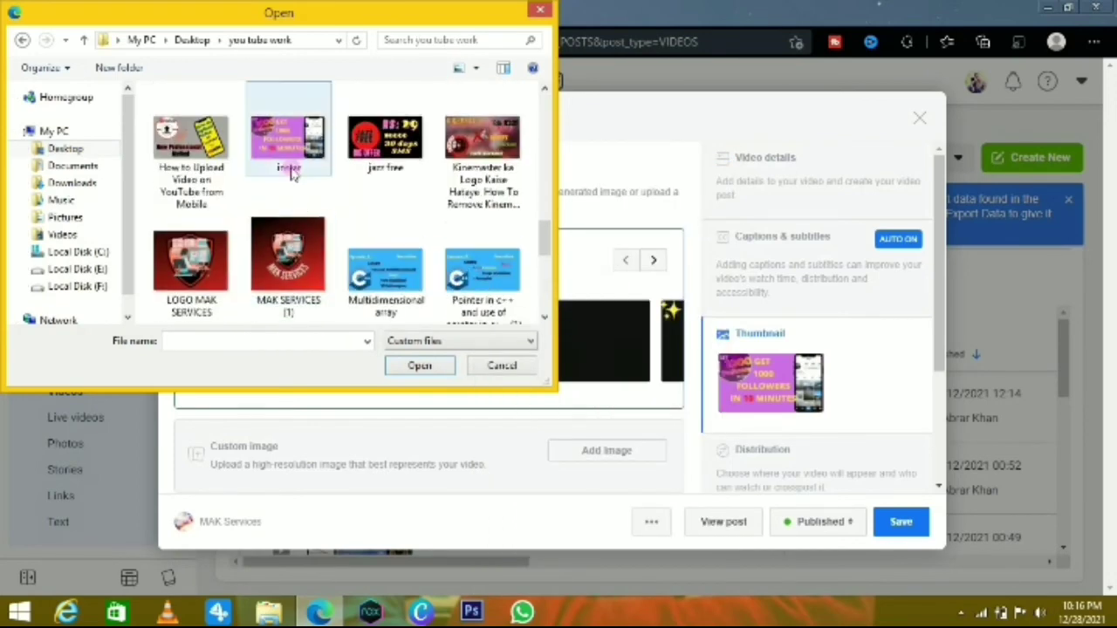
{"action": "left_click", "coordinate": [295, 167]}
{"action": "left_click", "coordinate": [419, 366]}
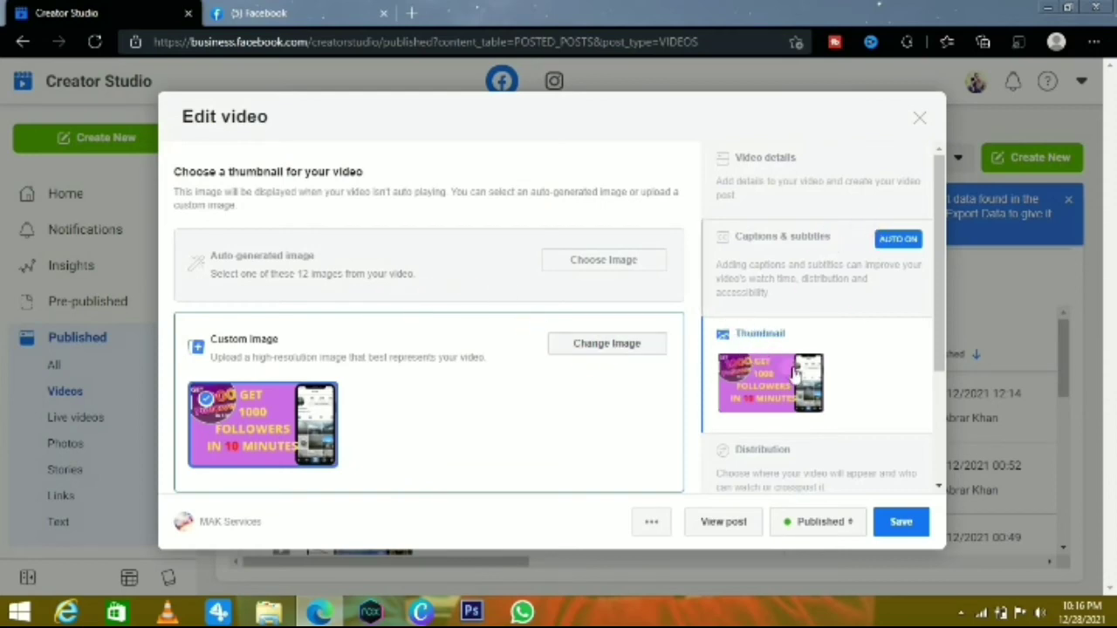
- Open the video's distribution settings and switch the Allow embedding option off and back on
{"action": "scroll", "coordinate": [720, 410], "scroll_direction": "down", "scroll_amount": 2}
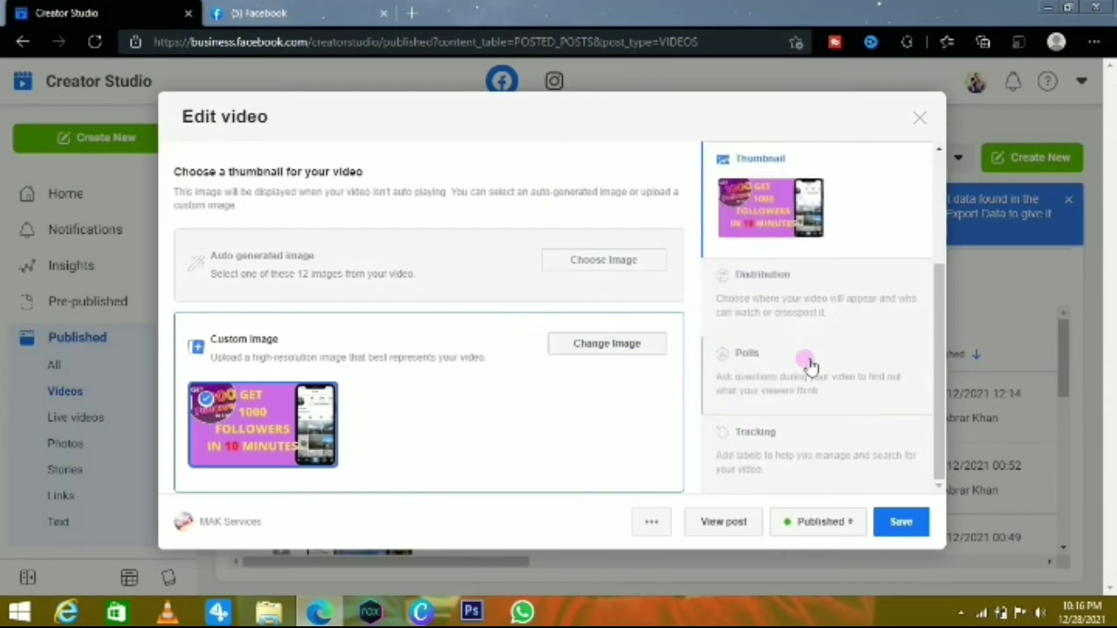
{"action": "left_click", "coordinate": [780, 305]}
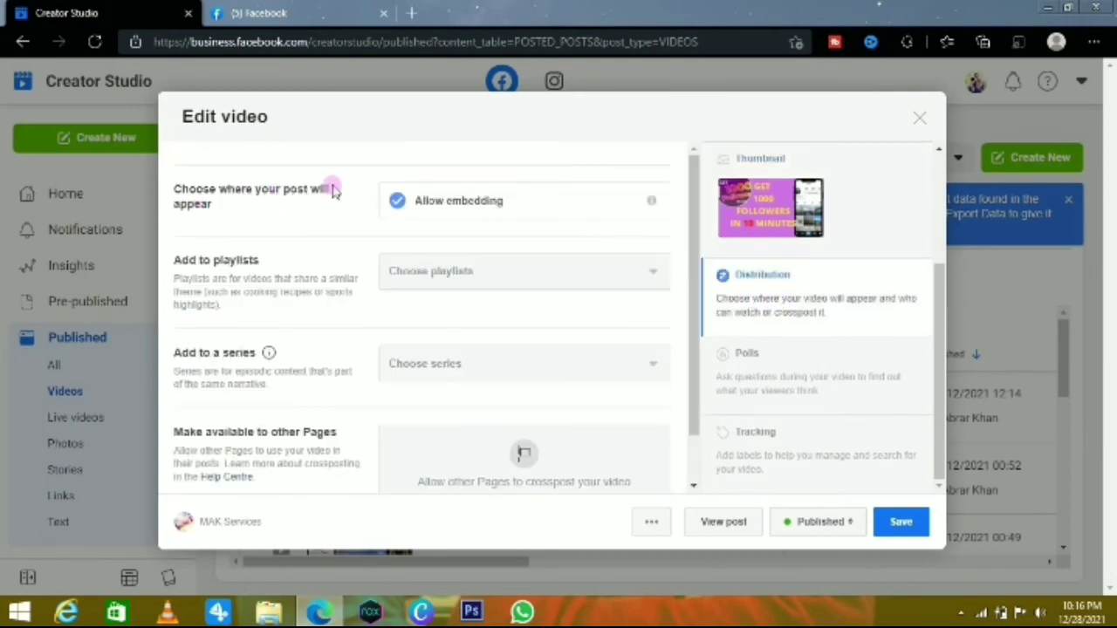
{"action": "left_click", "coordinate": [556, 208]}
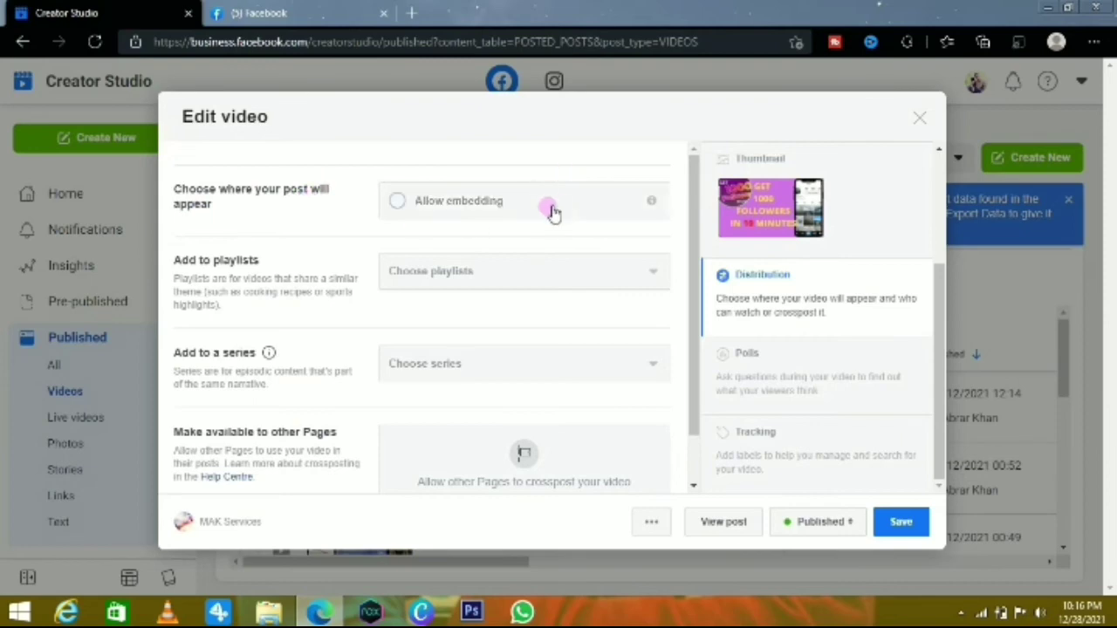
{"action": "left_click", "coordinate": [410, 200]}
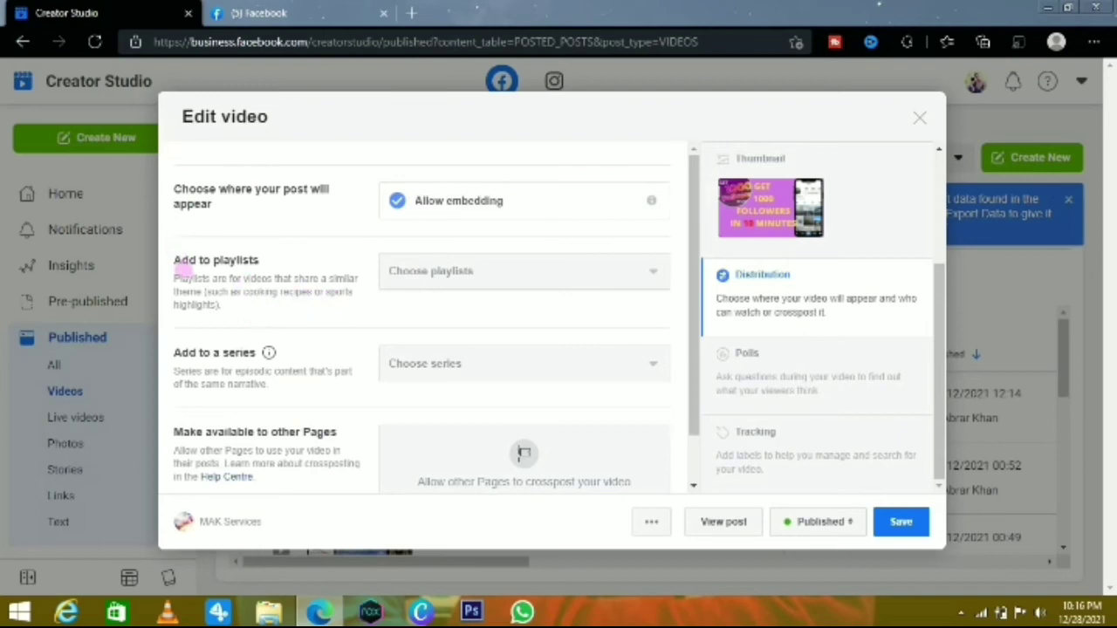
- Look over the playlist and series choices in the video's distribution settings
{"action": "left_click", "coordinate": [625, 278]}
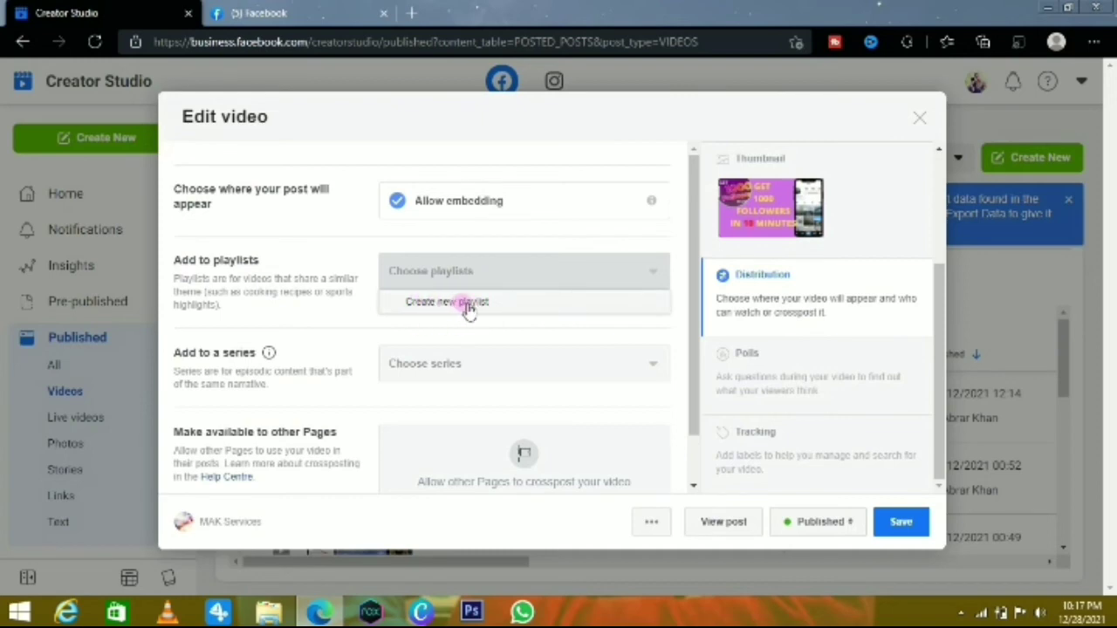
{"action": "left_click", "coordinate": [441, 374]}
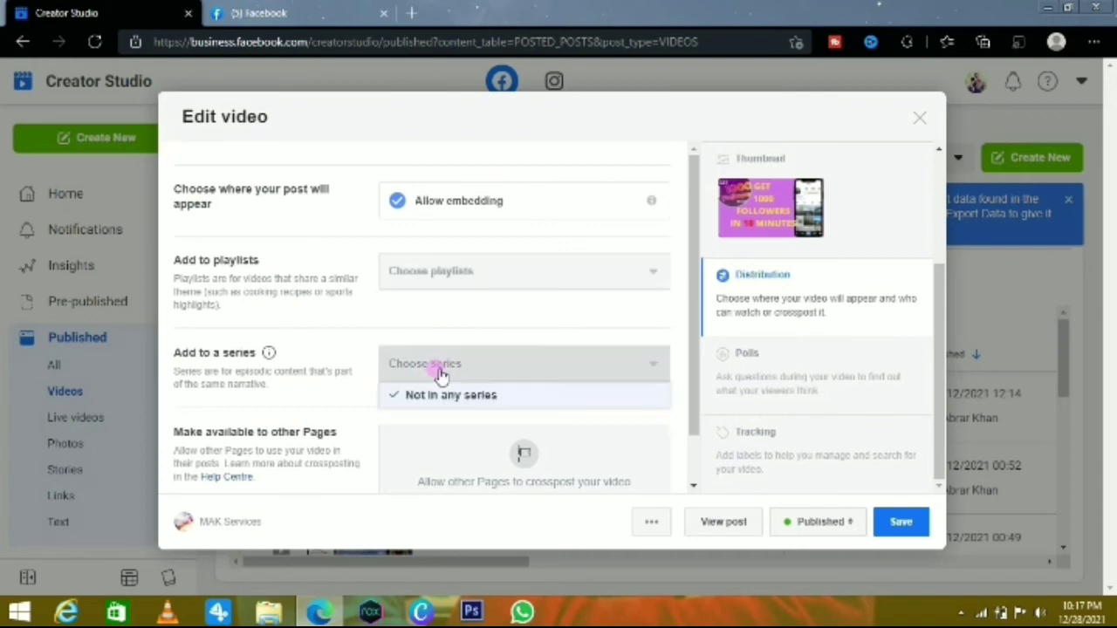
{"action": "left_click", "coordinate": [344, 377]}
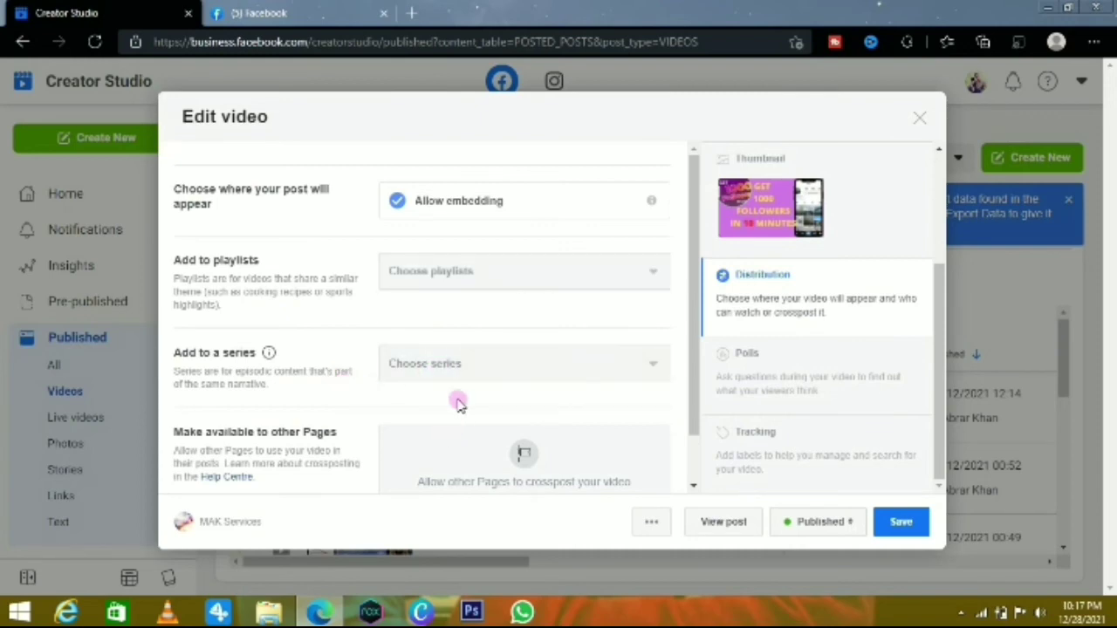
- View the crossposting Page selection, return to the video editor and refresh the Pages available for crossposting
{"action": "scroll", "coordinate": [456, 399], "scroll_direction": "down", "scroll_amount": 1}
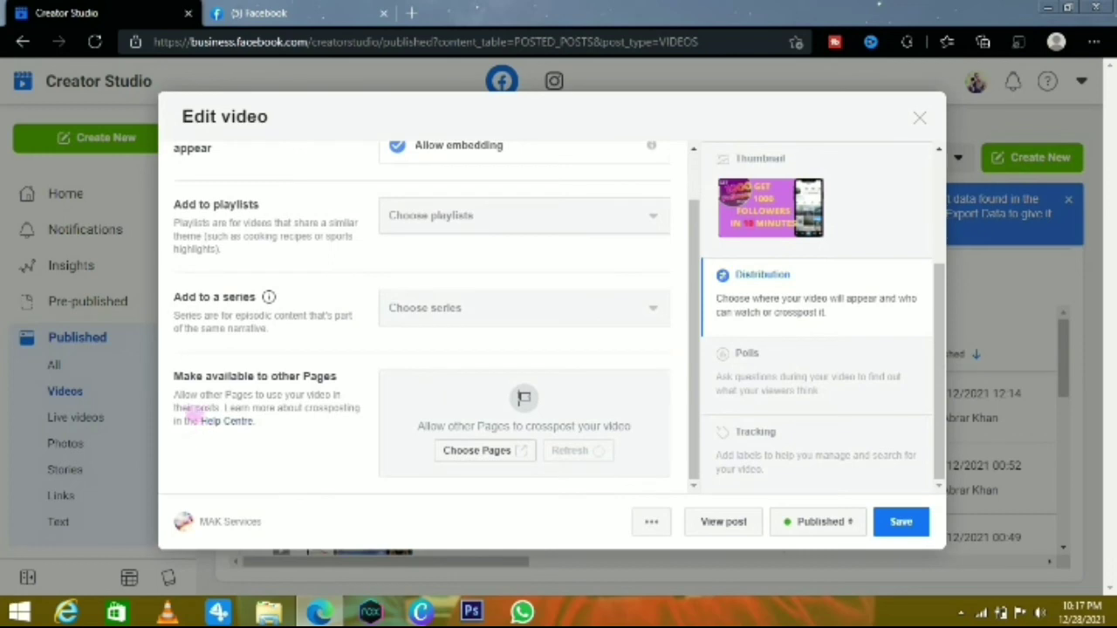
{"action": "left_click", "coordinate": [492, 450]}
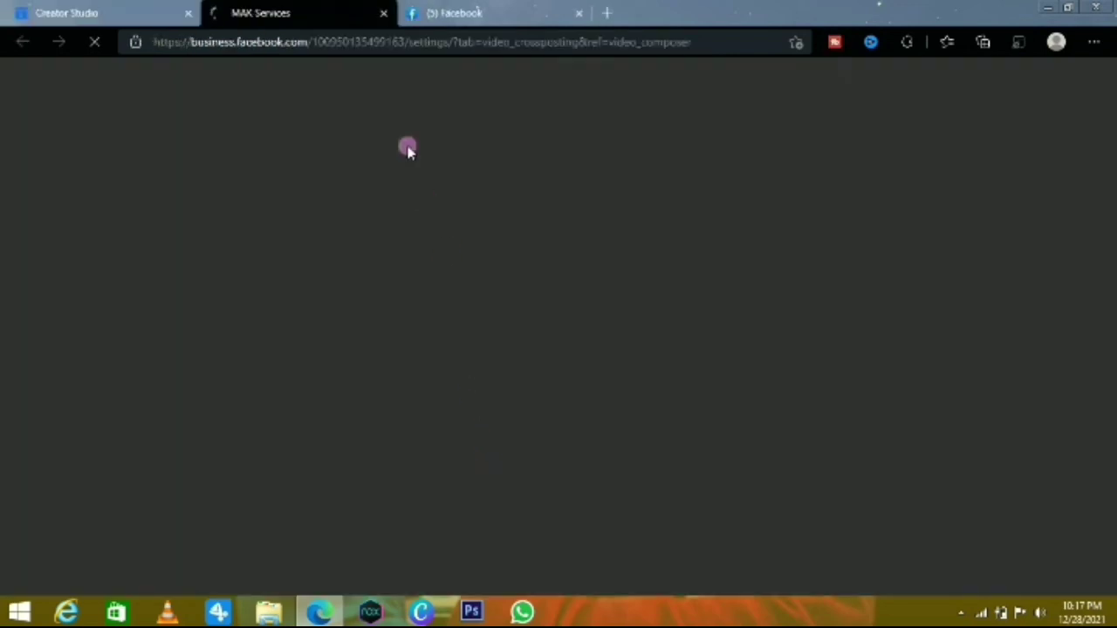
{"action": "left_click", "coordinate": [383, 13]}
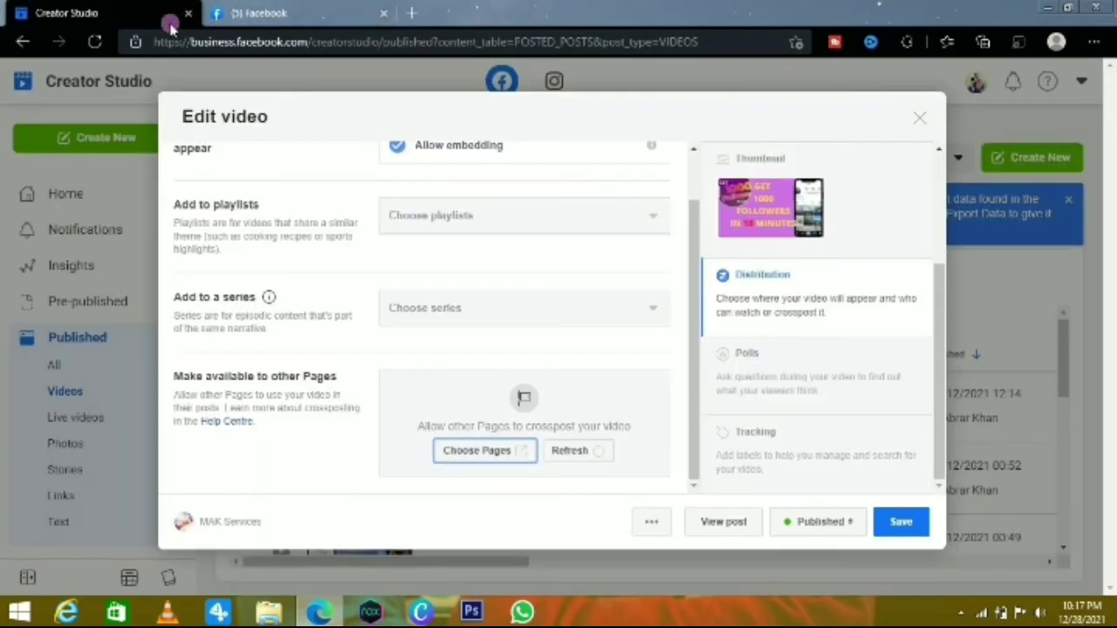
{"action": "left_click", "coordinate": [596, 454]}
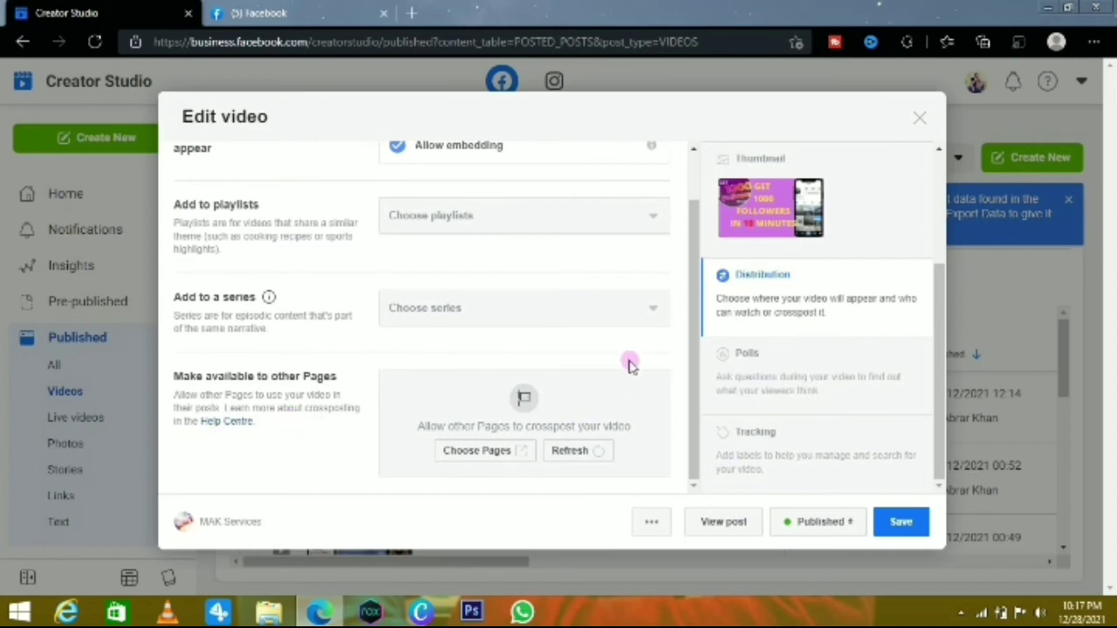
- Start a new poll for the video and move its time segment to the end, starting at 04:39
{"action": "left_click_drag", "start_coordinate": [800, 376], "coordinate": [797, 364]}
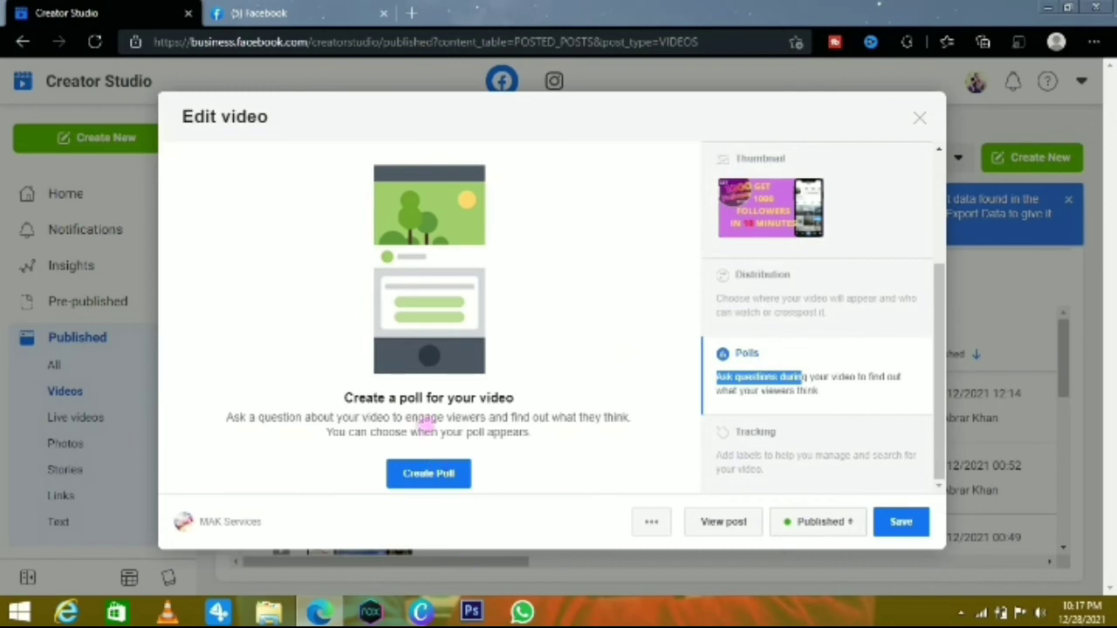
{"action": "left_click", "coordinate": [428, 474]}
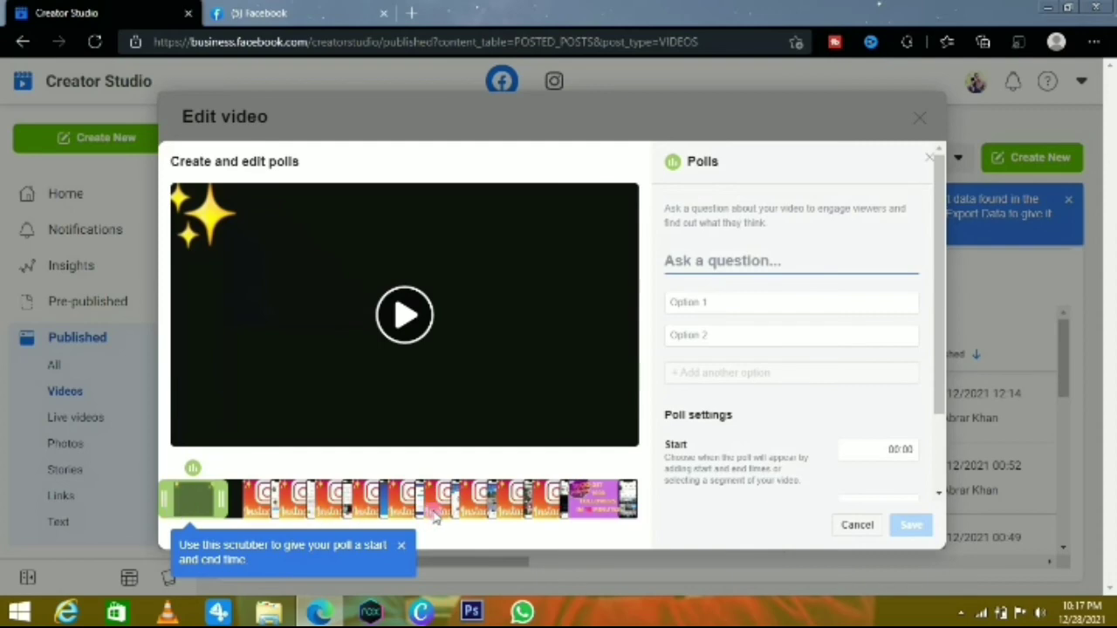
{"action": "left_click_drag", "start_coordinate": [196, 516], "coordinate": [637, 513]}
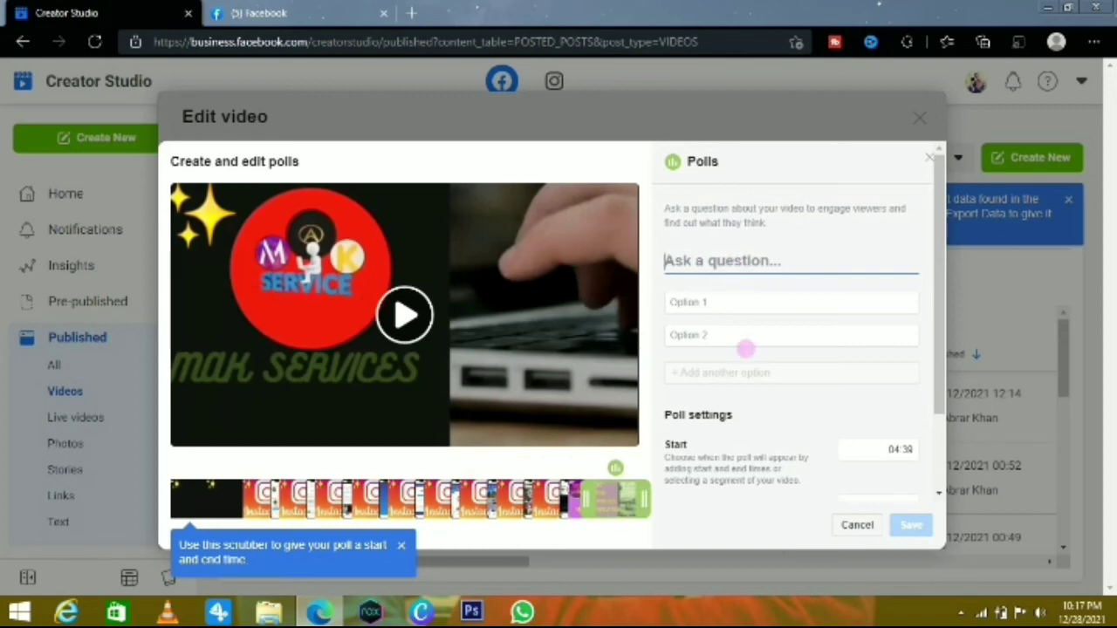
- Enter the poll question "do you like my video" with the answer options "yes" and "no"
{"action": "type", "text": "d"}
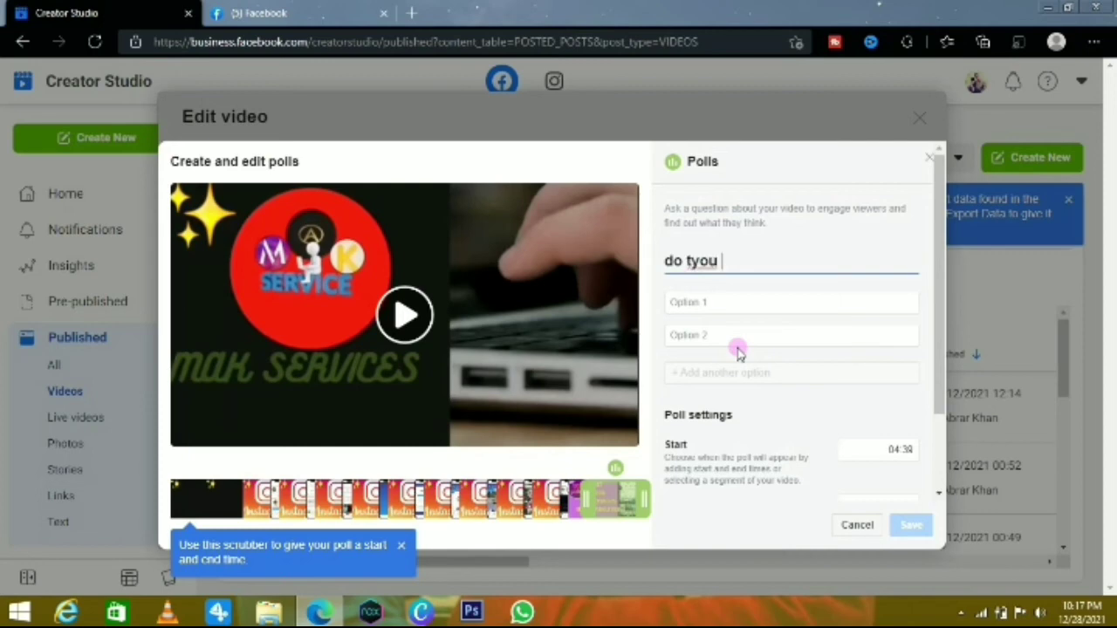
{"action": "type", "text": "o tyo"}
{"action": "key", "text": "BackSpace"}
{"action": "key", "text": "BackSpace"}
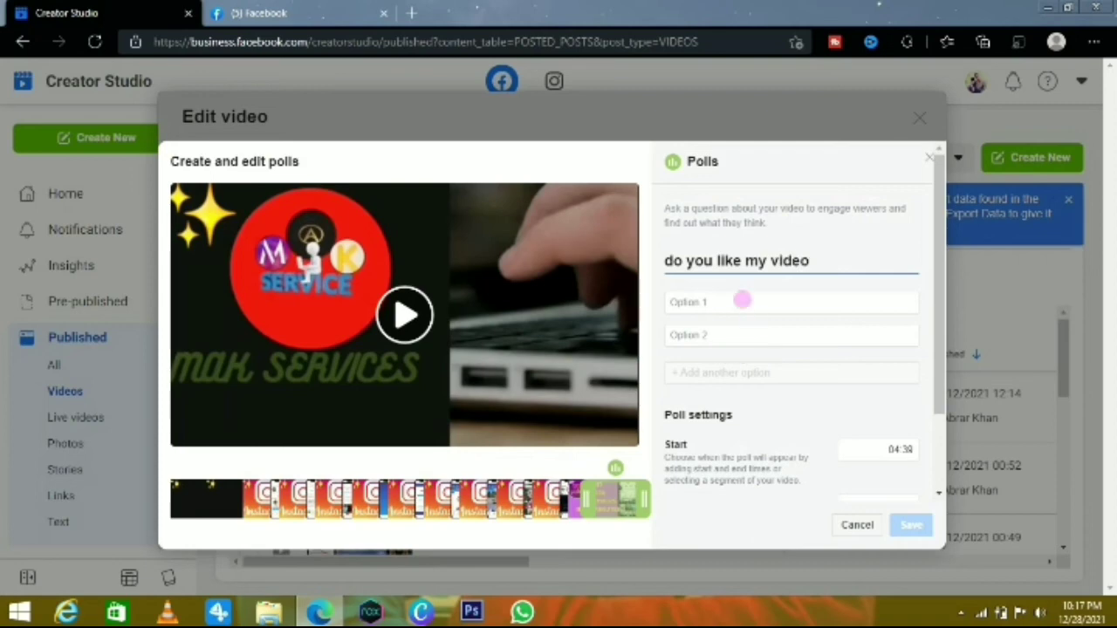
{"action": "left_click", "coordinate": [741, 300]}
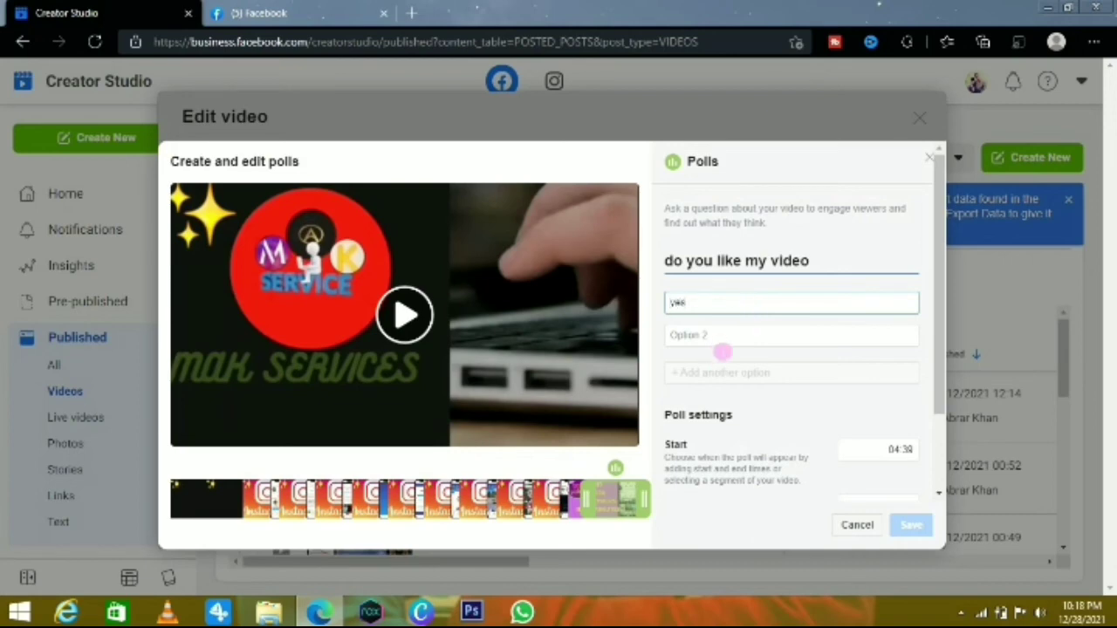
{"action": "left_click", "coordinate": [716, 345]}
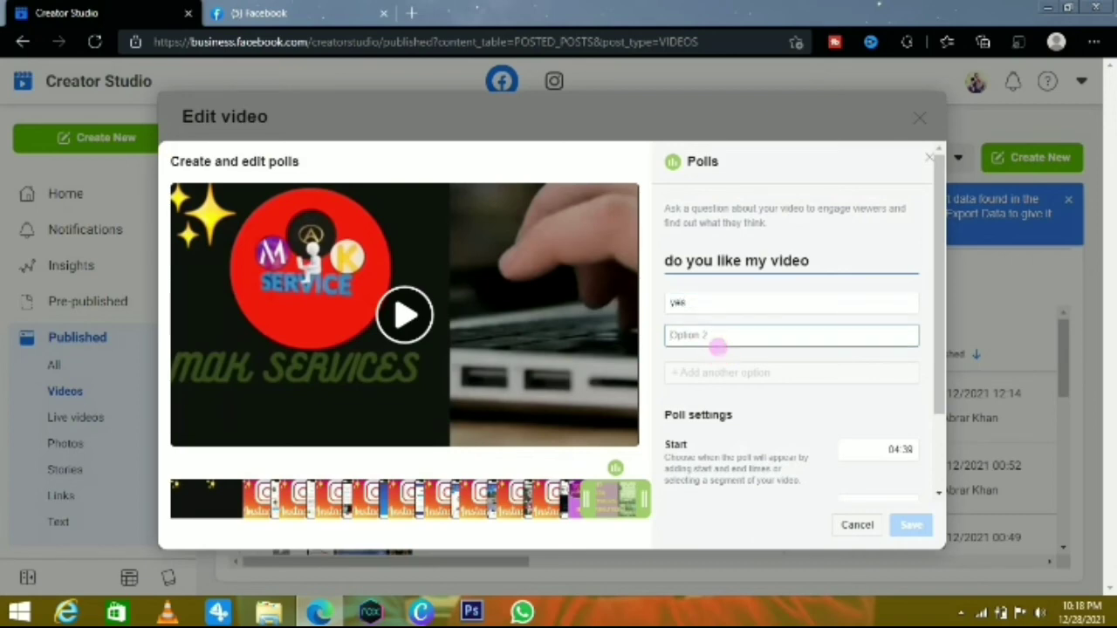
{"action": "type", "text": "n"}
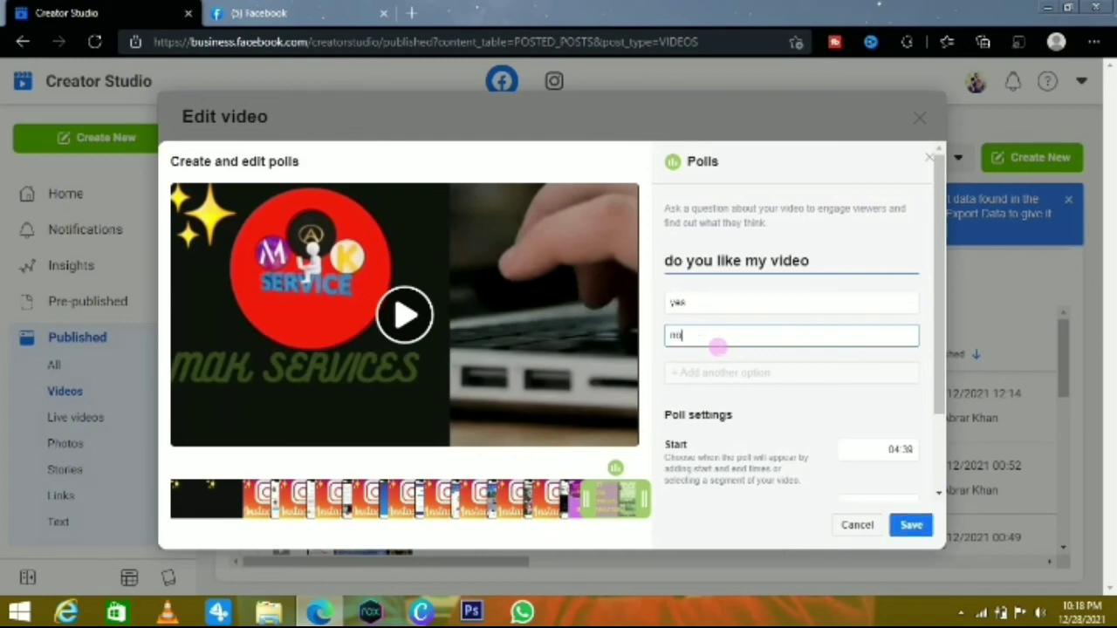
{"action": "type", "text": "o"}
- Keep the poll results publishing After vote and save the poll
{"action": "scroll", "coordinate": [759, 353], "scroll_direction": "down", "scroll_amount": 2}
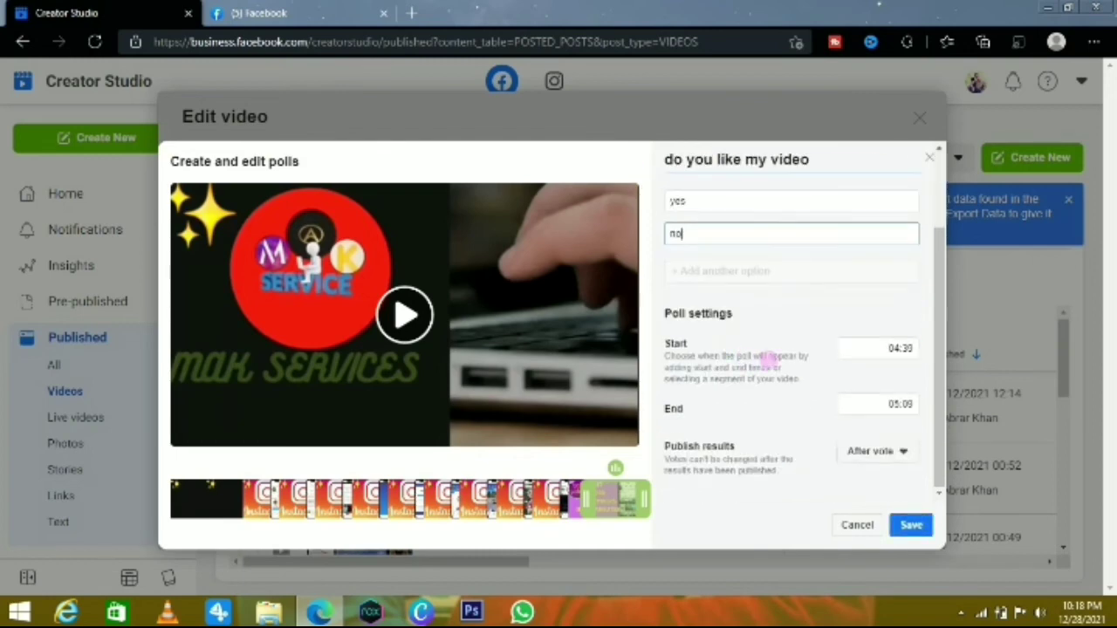
{"action": "left_click", "coordinate": [855, 451]}
{"action": "left_click", "coordinate": [817, 424]}
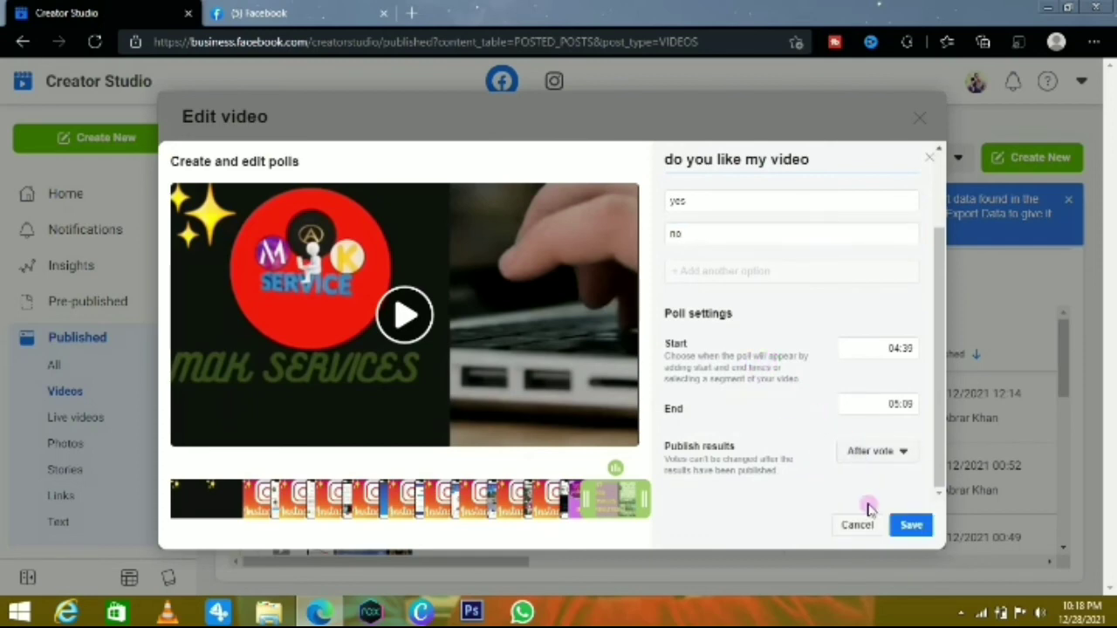
{"action": "left_click", "coordinate": [916, 523]}
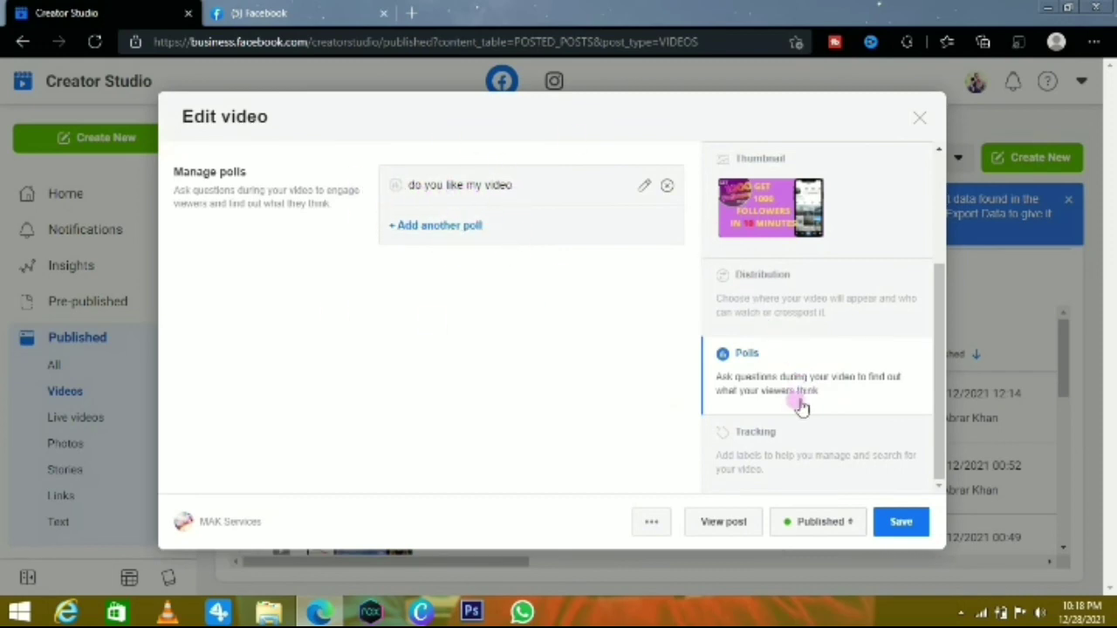
- Add the custom label "technical videos" in the video's tracking settings
{"action": "left_click", "coordinate": [816, 465]}
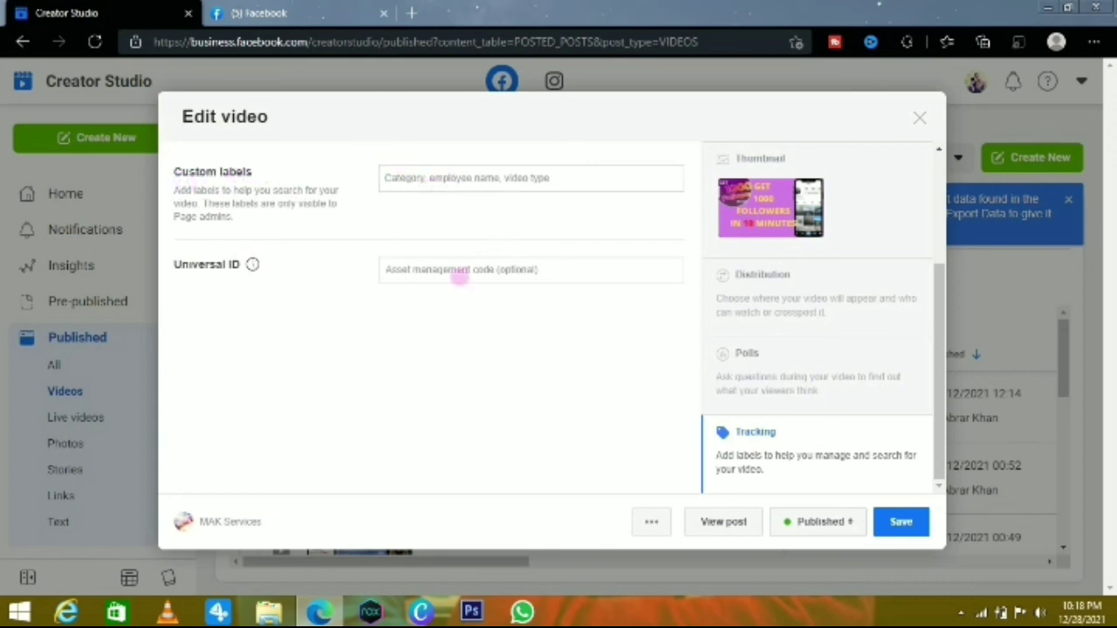
{"action": "type", "text": "ta"}
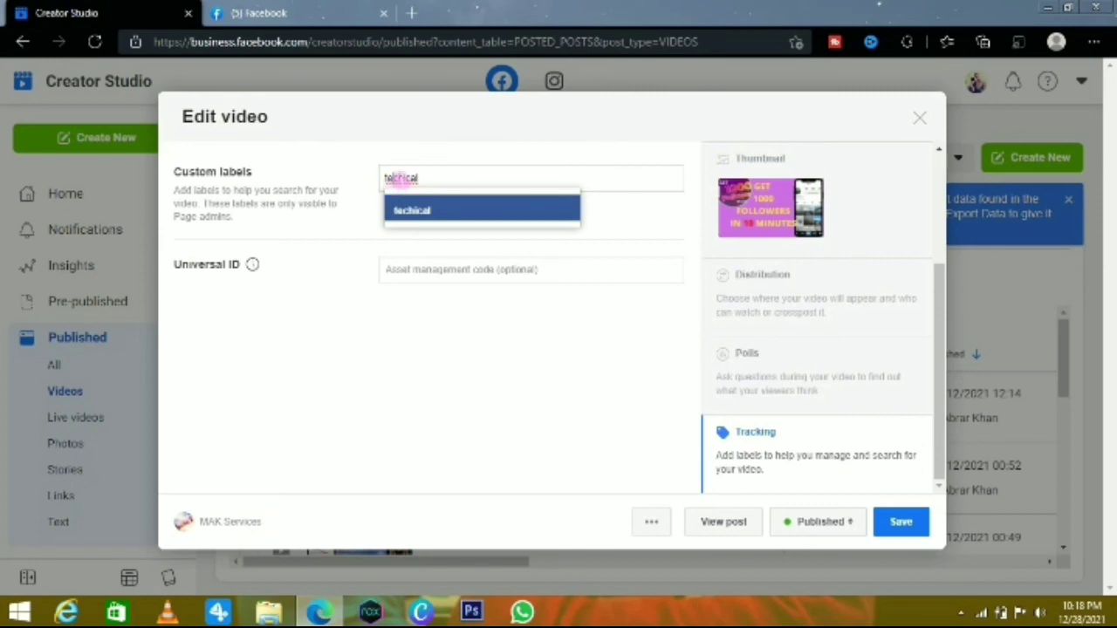
{"action": "right_click", "coordinate": [401, 178]}
{"action": "left_click", "coordinate": [446, 190]}
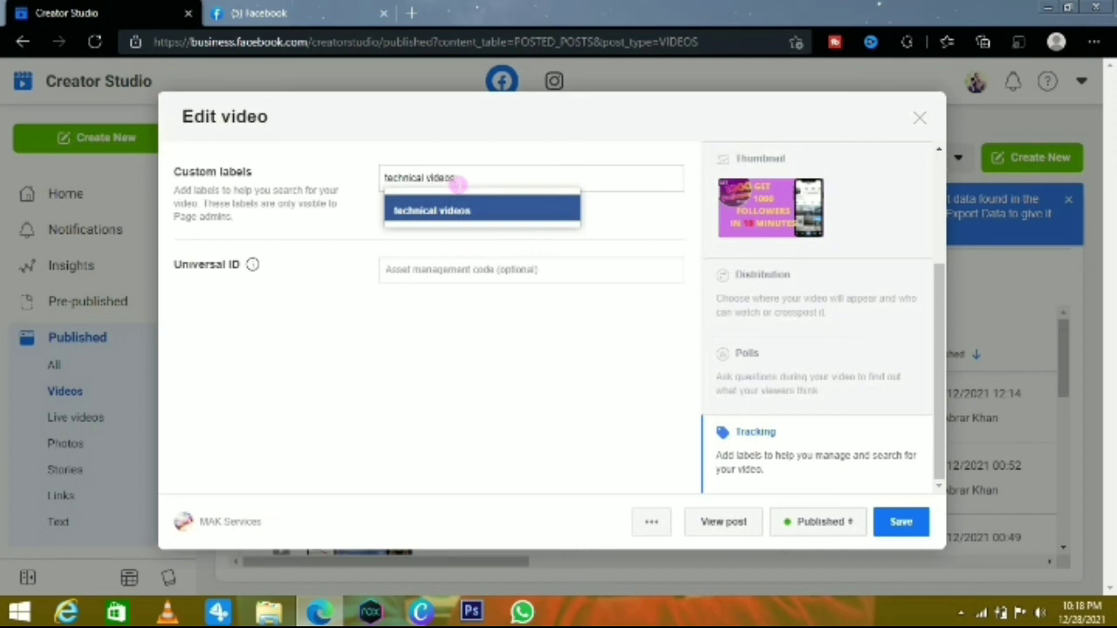
{"action": "type", "text": "videos"}
{"action": "key", "text": "Return"}
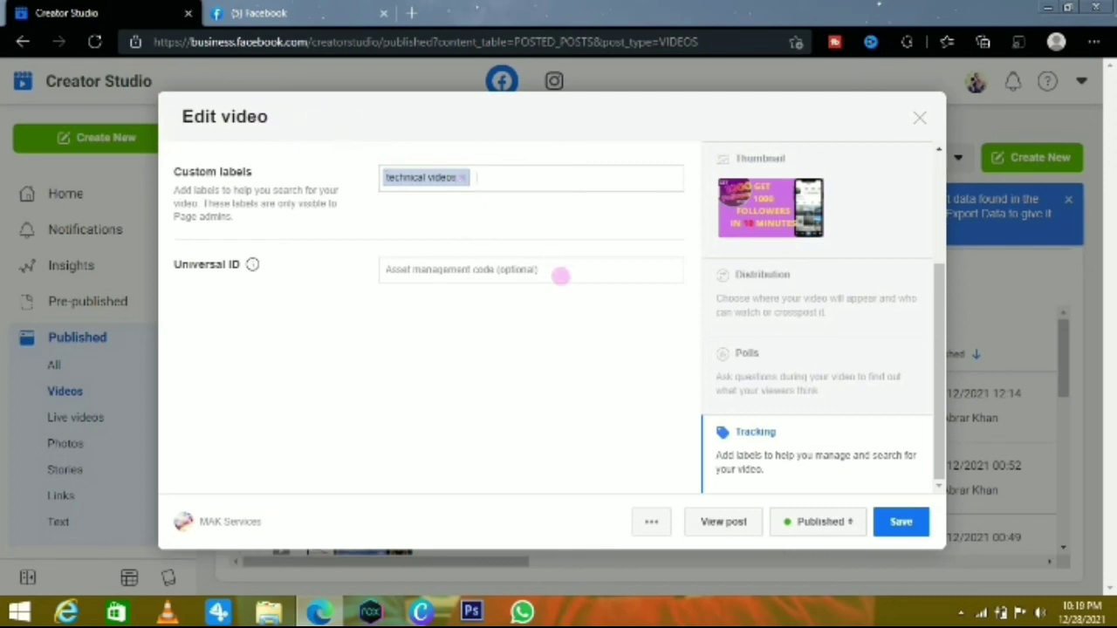
- Save all the edits made to the video
{"action": "scroll", "coordinate": [728, 357], "scroll_direction": "up", "scroll_amount": 3}
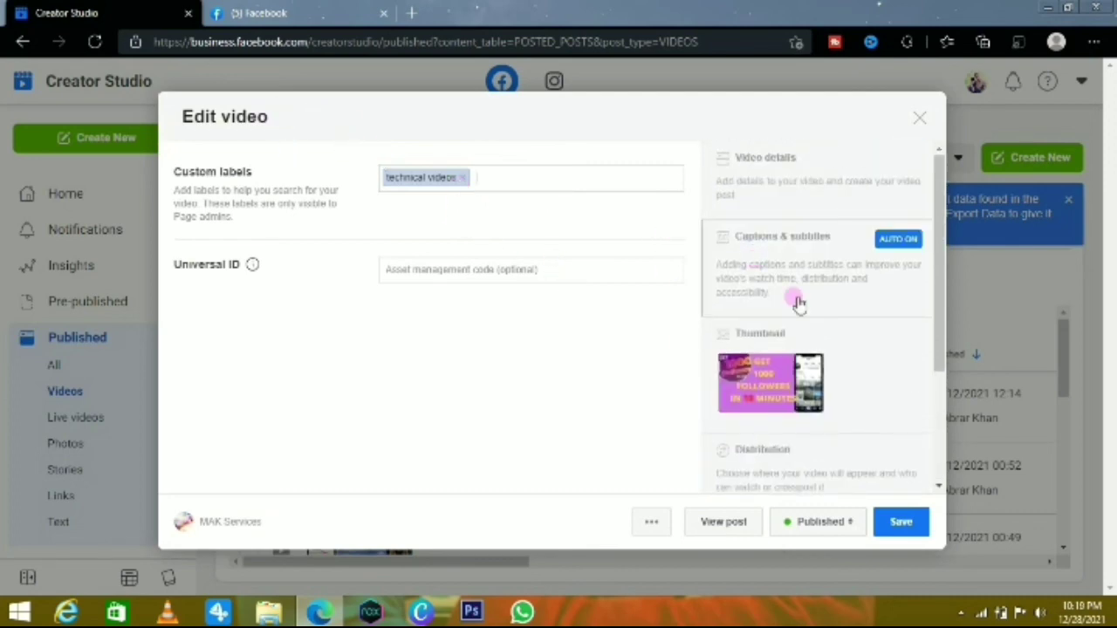
{"action": "left_click", "coordinate": [904, 521]}
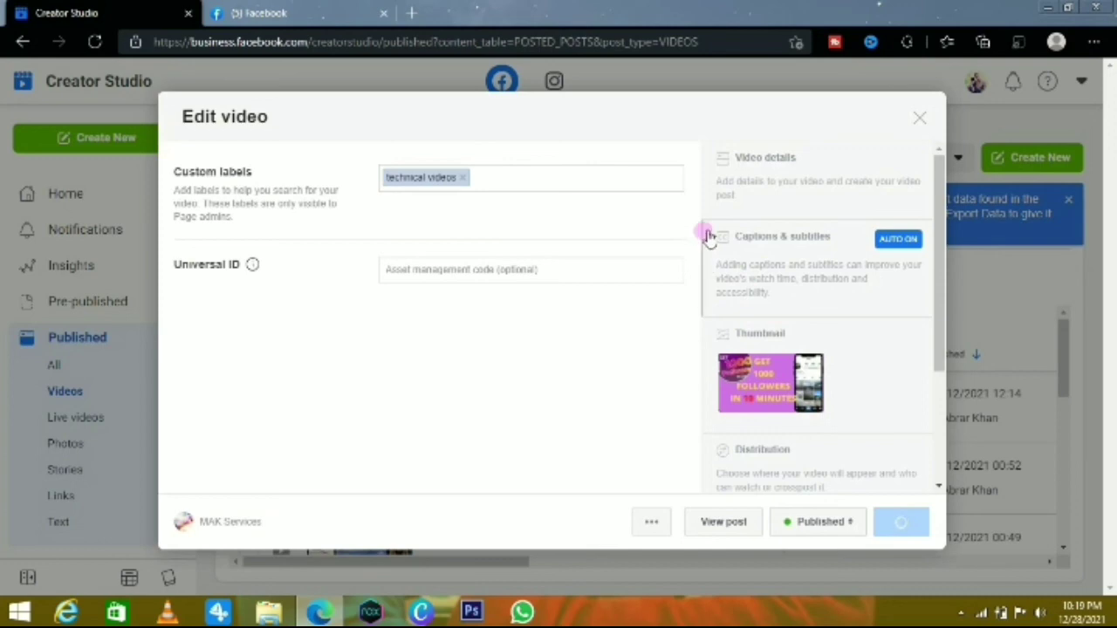
{"action": "scroll", "coordinate": [708, 225], "scroll_direction": "down", "scroll_amount": 2}
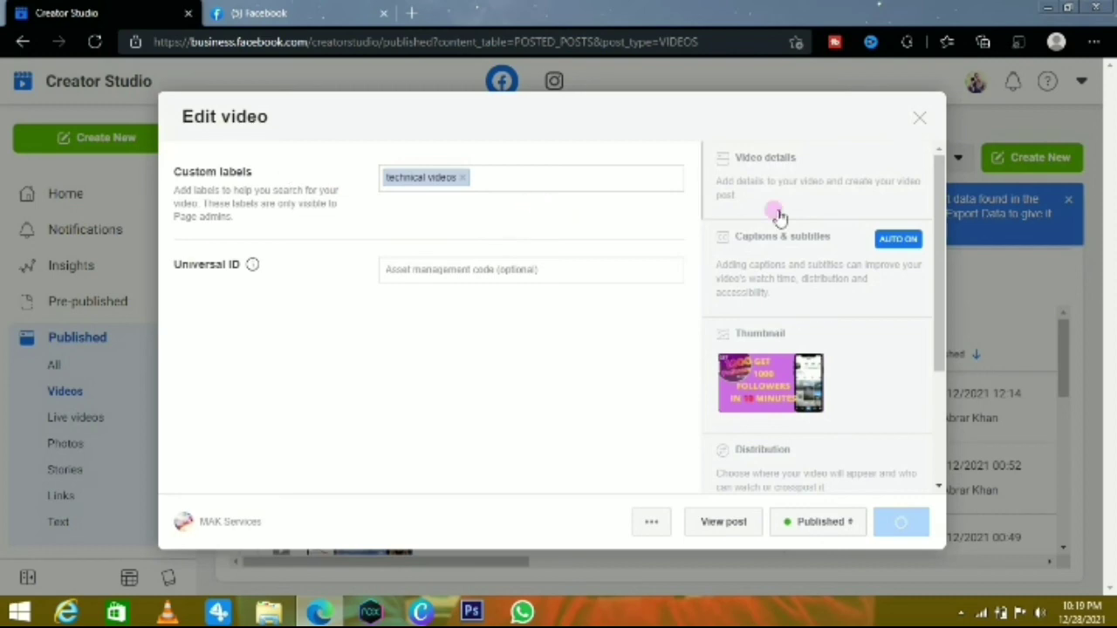
{"action": "scroll", "coordinate": [779, 218], "scroll_direction": "down", "scroll_amount": 3}
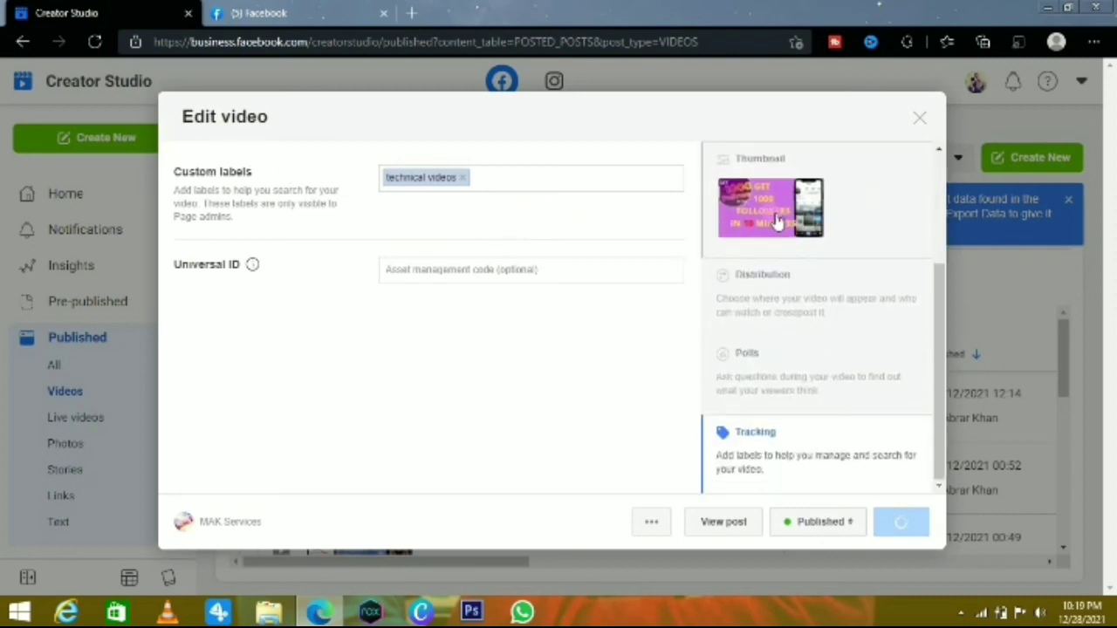
{"action": "scroll", "coordinate": [779, 219], "scroll_direction": "up", "scroll_amount": 3}
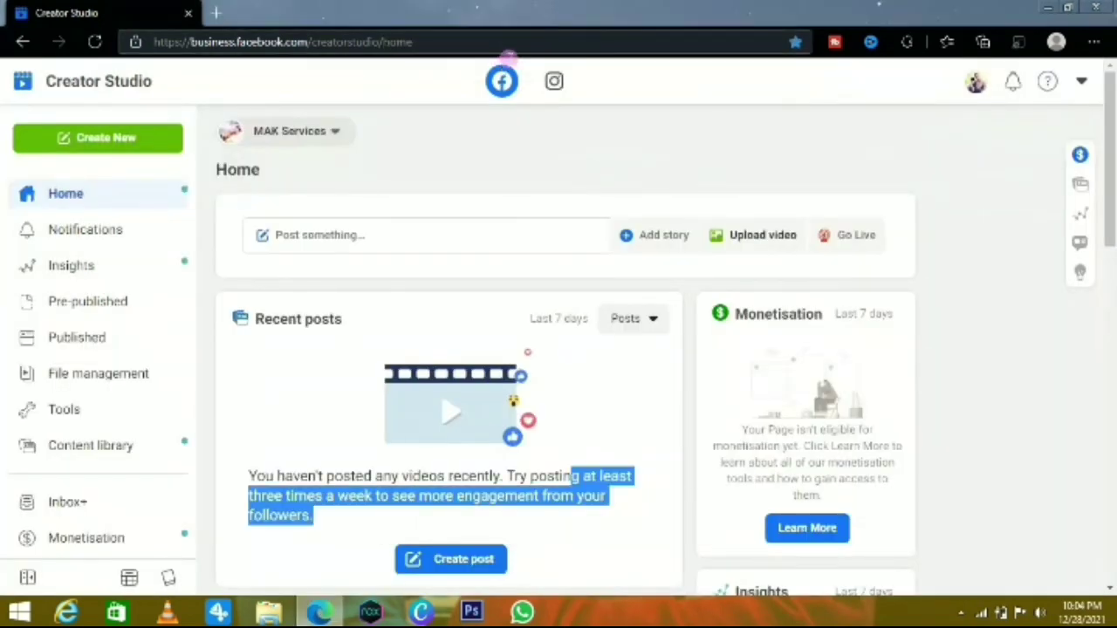
{"action": "scroll", "coordinate": [643, 145], "scroll_direction": "down", "scroll_amount": 10}
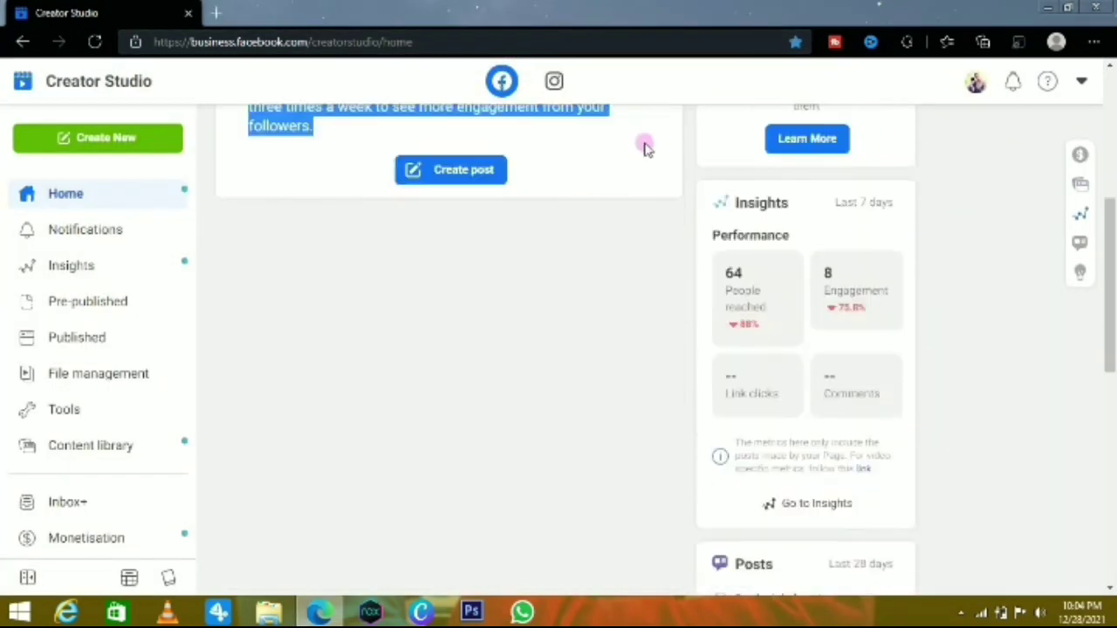
{"action": "scroll", "coordinate": [643, 261], "scroll_direction": "up", "scroll_amount": 10}
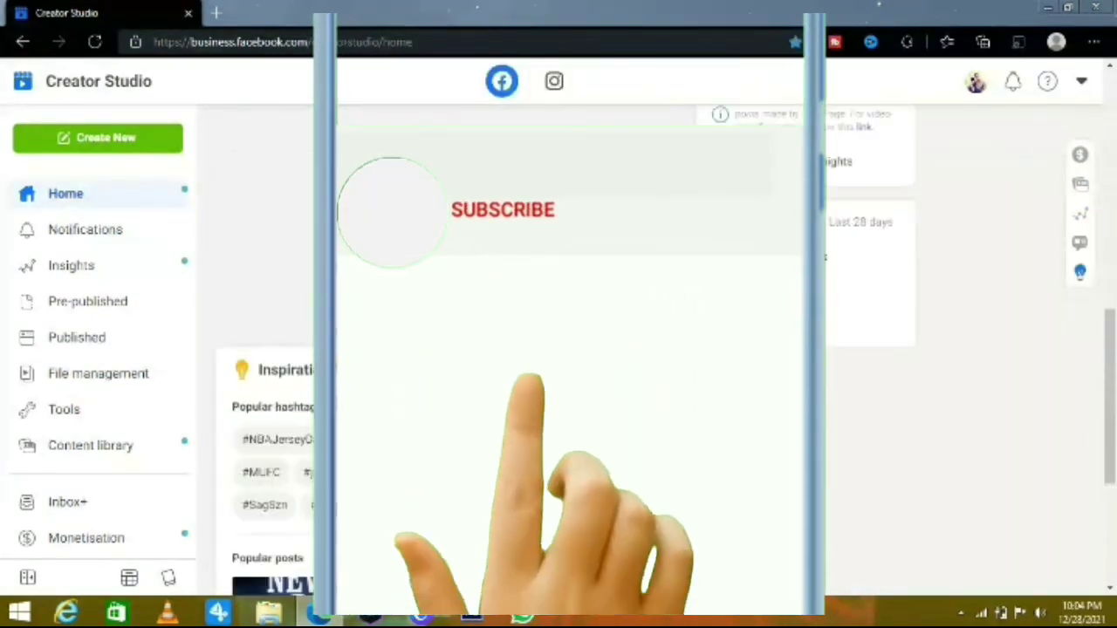
{"action": "scroll", "coordinate": [742, 323], "scroll_direction": "up", "scroll_amount": 2}
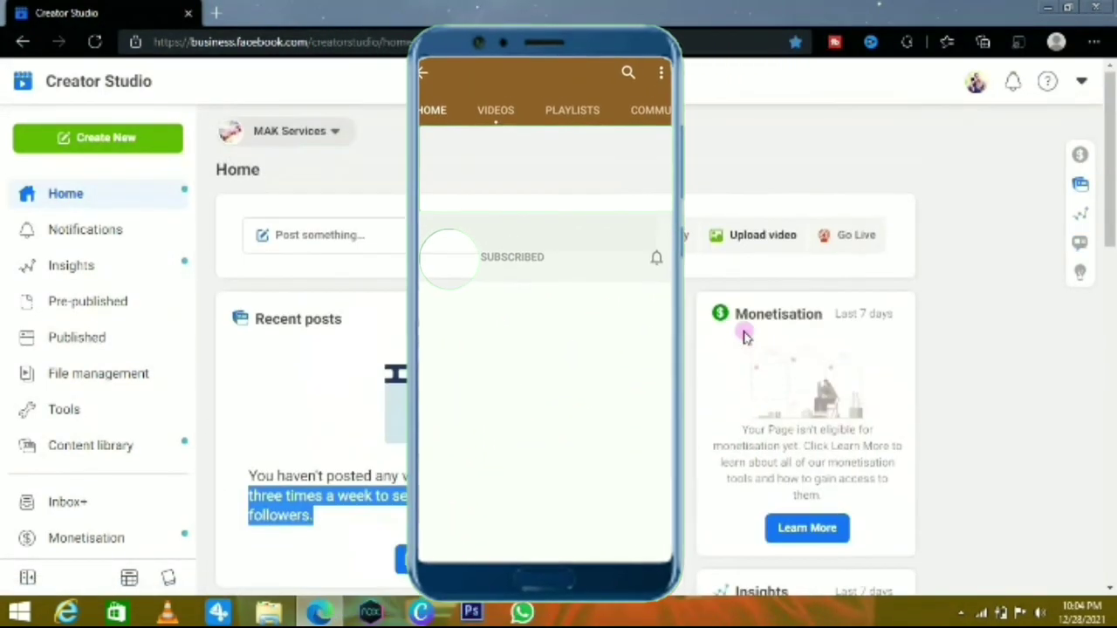